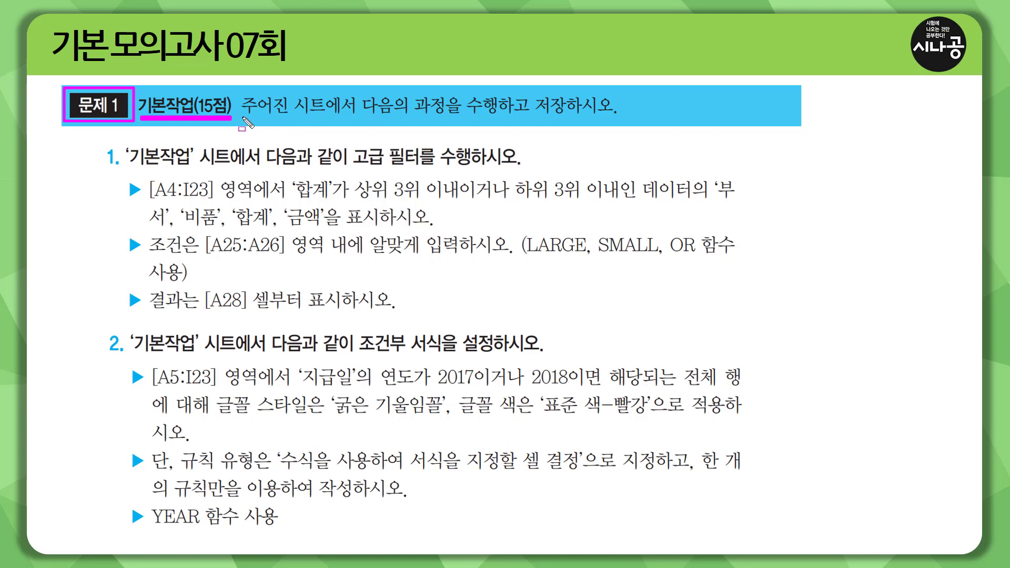
drag(243, 117, 618, 118)
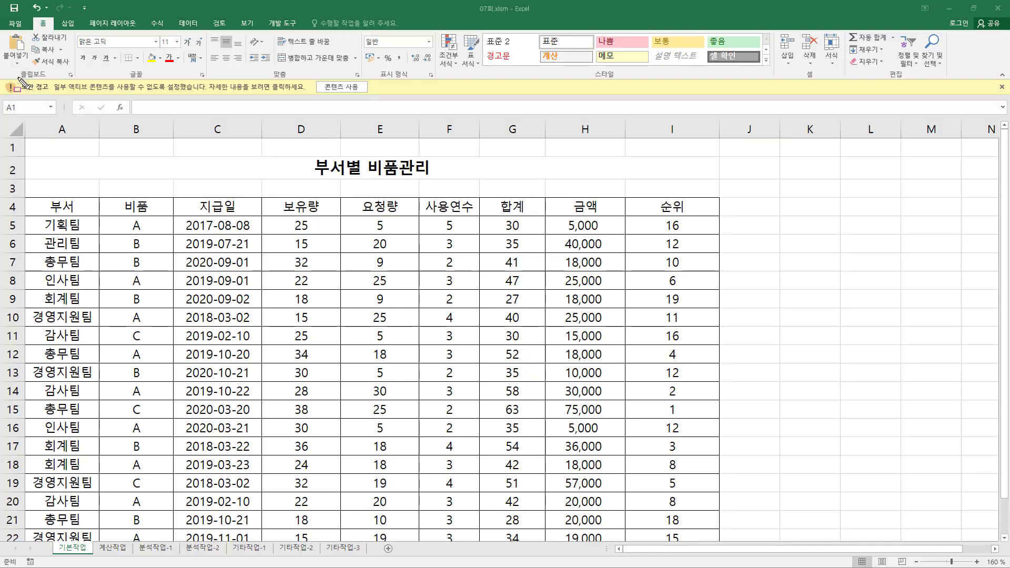
Enable the blocked active content in the 07회.xlsm workbook.
drag(17, 77, 55, 97)
drag(317, 77, 370, 98)
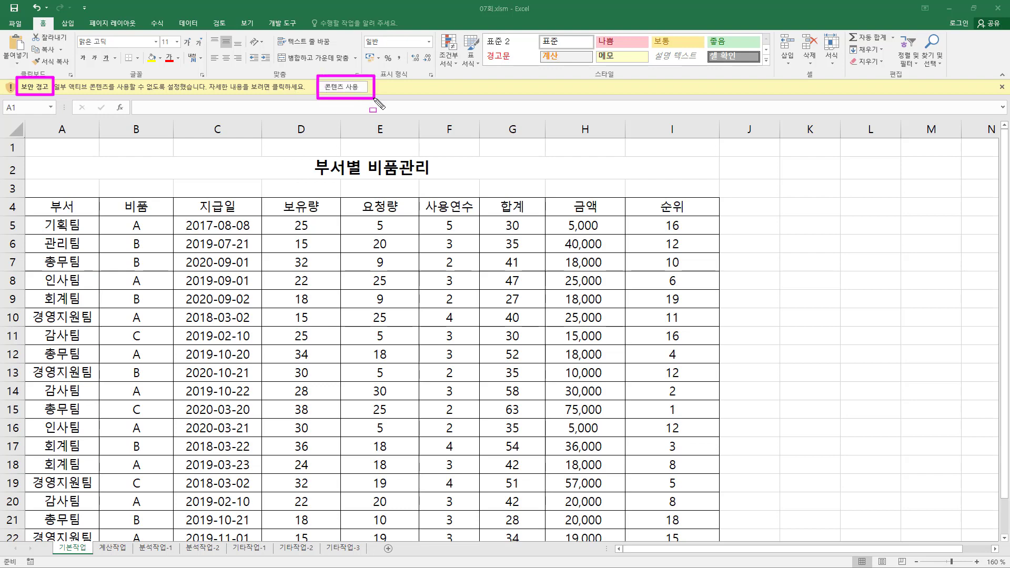
key(Escape)
click(351, 88)
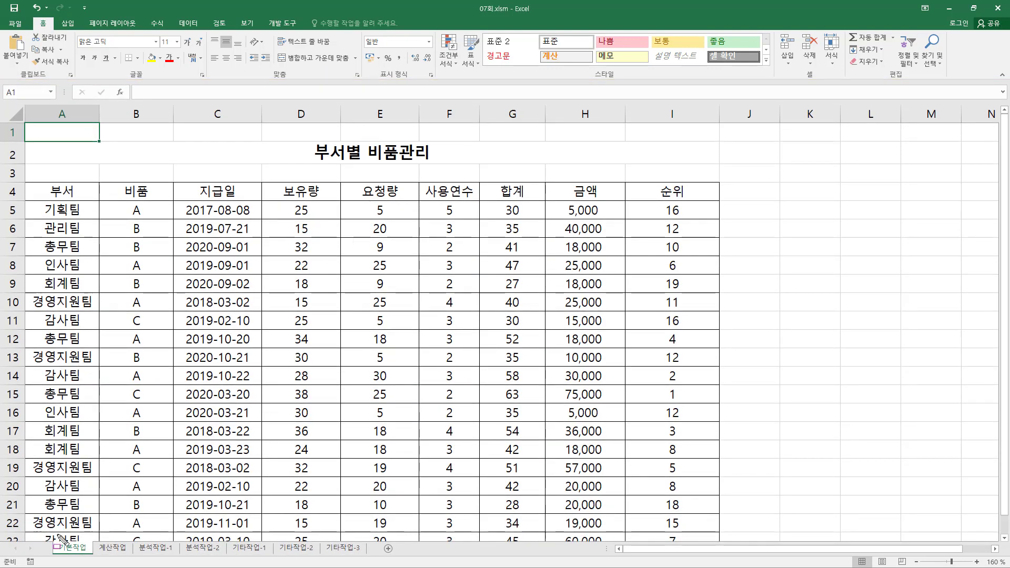
Review the sheet list and the advanced filter task's data range A4:I23 on the 기본작업 sheet.
mouse_move(52, 533)
mouse_down()
mouse_move(163, 563)
mouse_move(382, 565)
mouse_up()
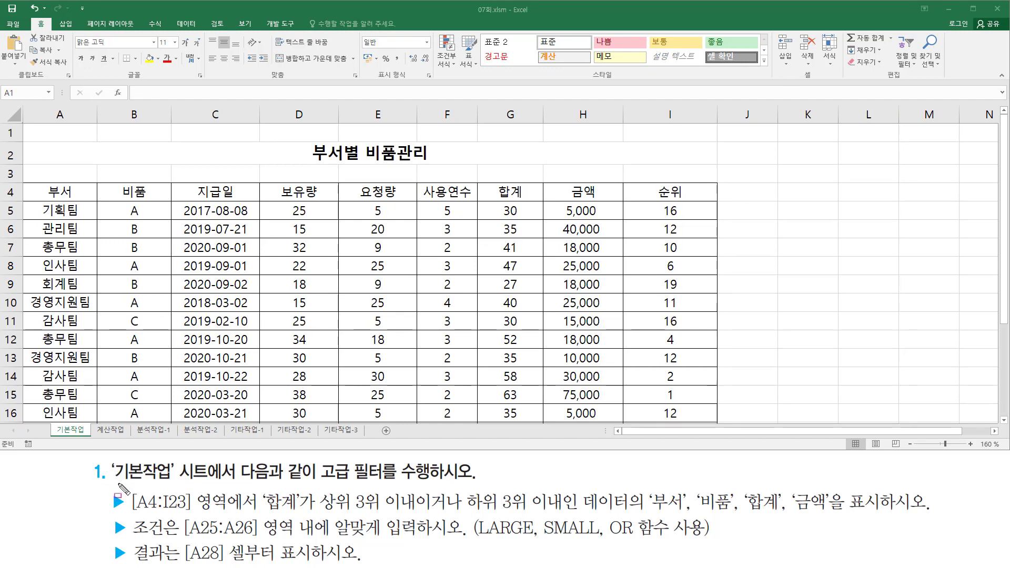
drag(112, 481, 476, 480)
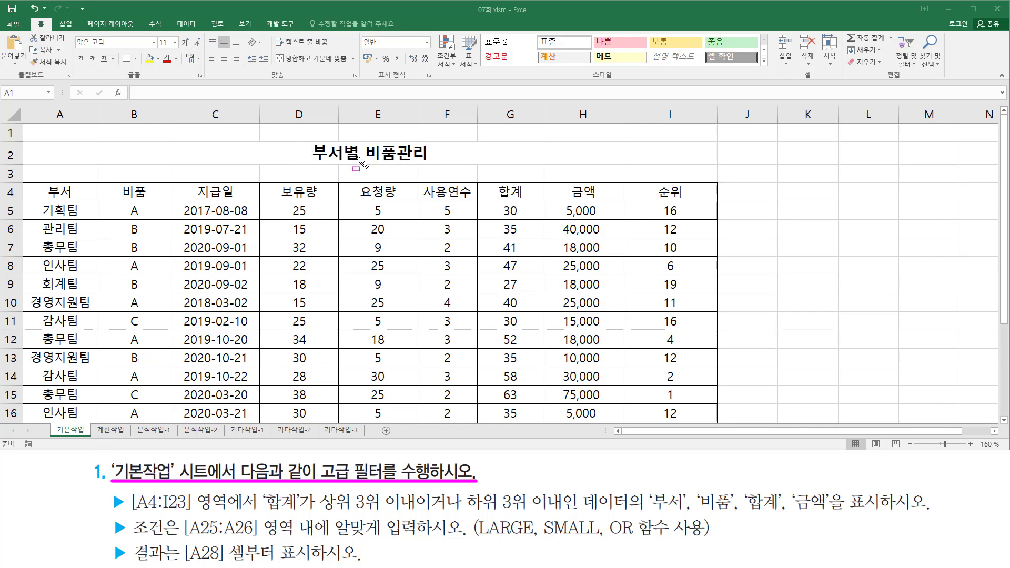
key(Escape)
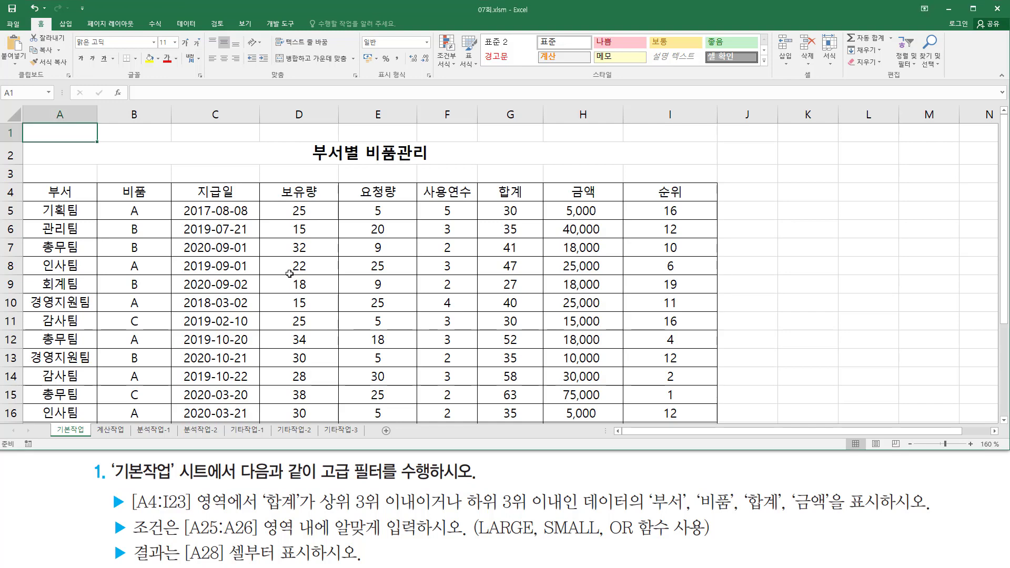
scroll(290, 273, down, 3)
scroll(289, 272, up, 3)
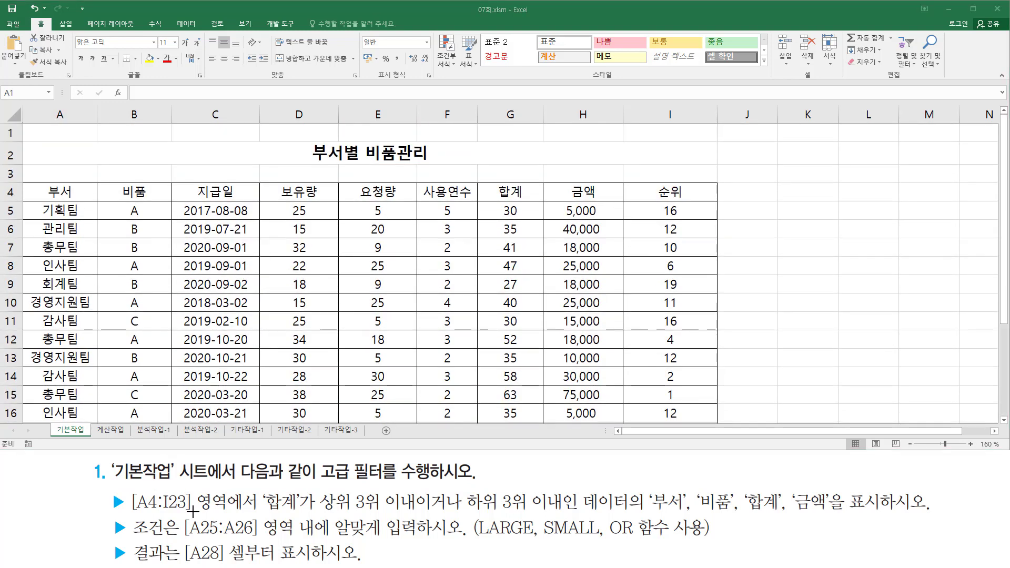
mouse_move(127, 489)
mouse_down()
mouse_move(142, 513)
mouse_move(235, 513)
mouse_up()
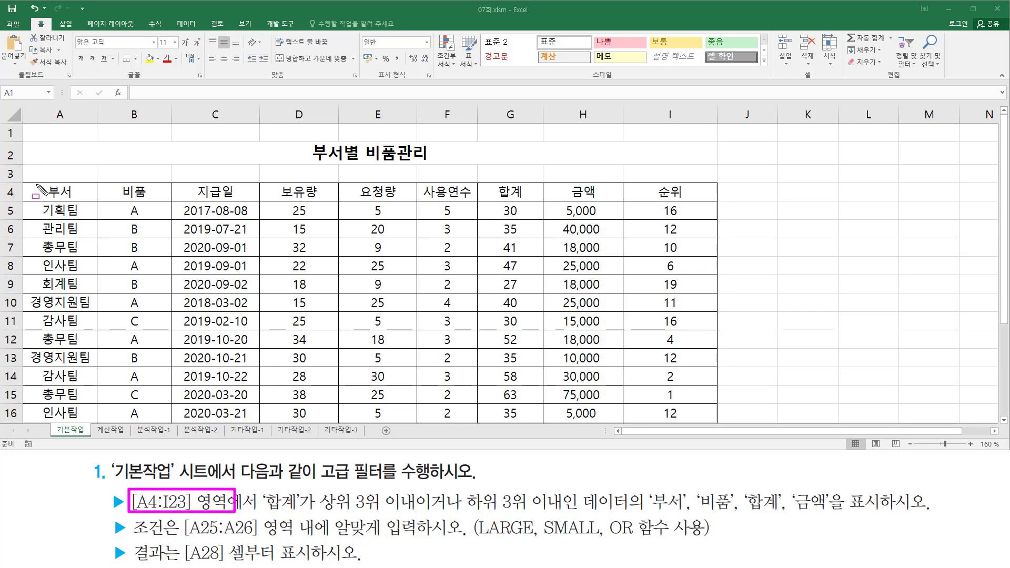
mouse_move(36, 184)
mouse_down()
mouse_move(103, 214)
mouse_move(715, 331)
mouse_move(715, 424)
mouse_up()
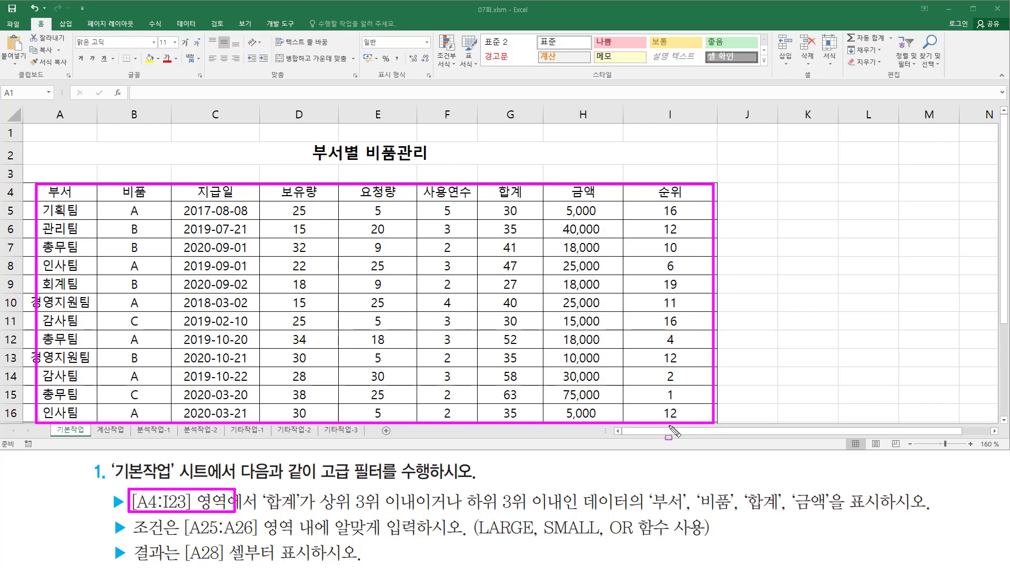
key(e)
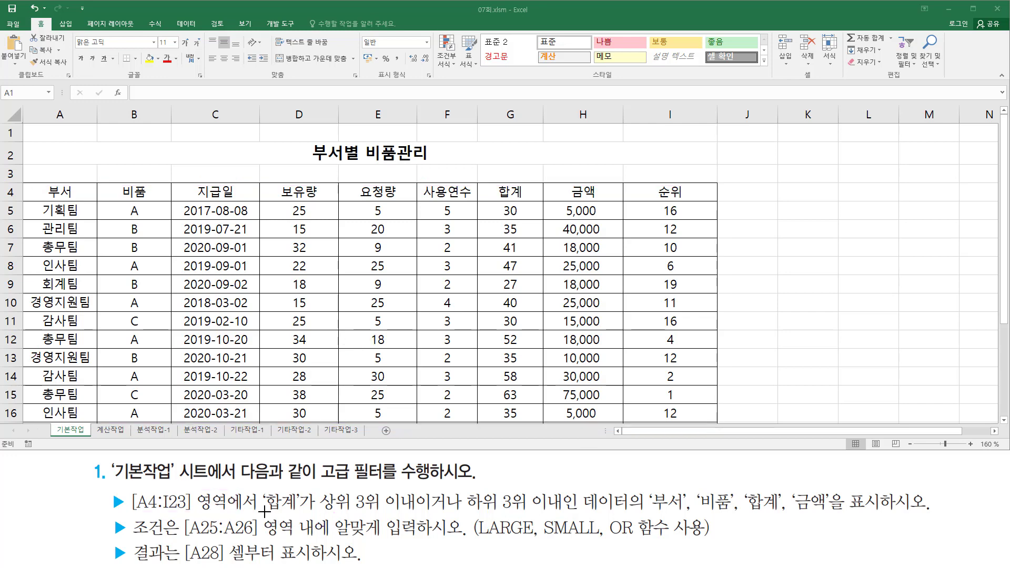
Read the advanced filter requirements for the 합계 criteria, fields to show, condition range A25:A26, required functions and output cell A28.
drag(260, 511, 421, 515)
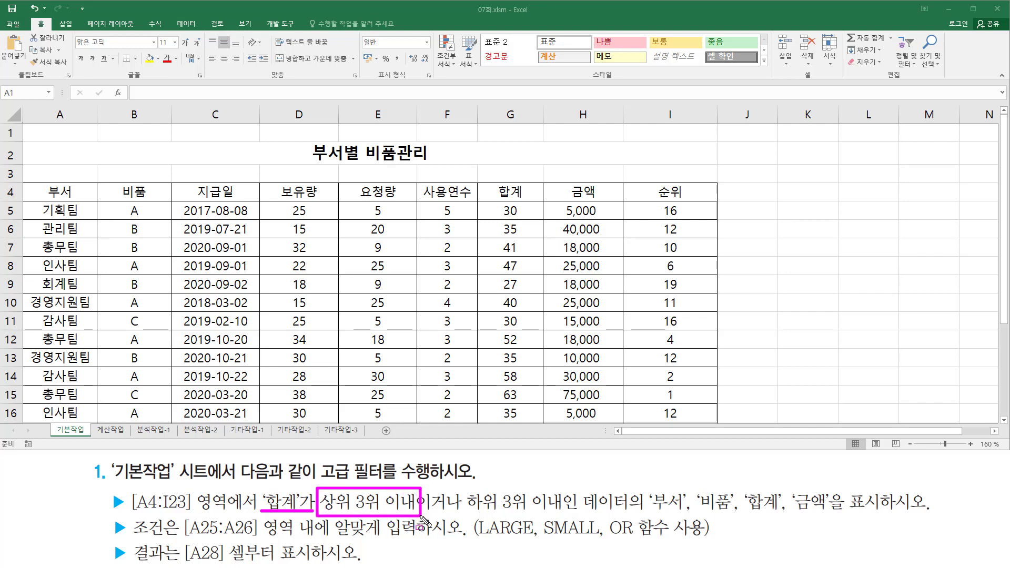
mouse_move(463, 487)
mouse_down()
mouse_move(523, 512)
mouse_move(573, 516)
mouse_up()
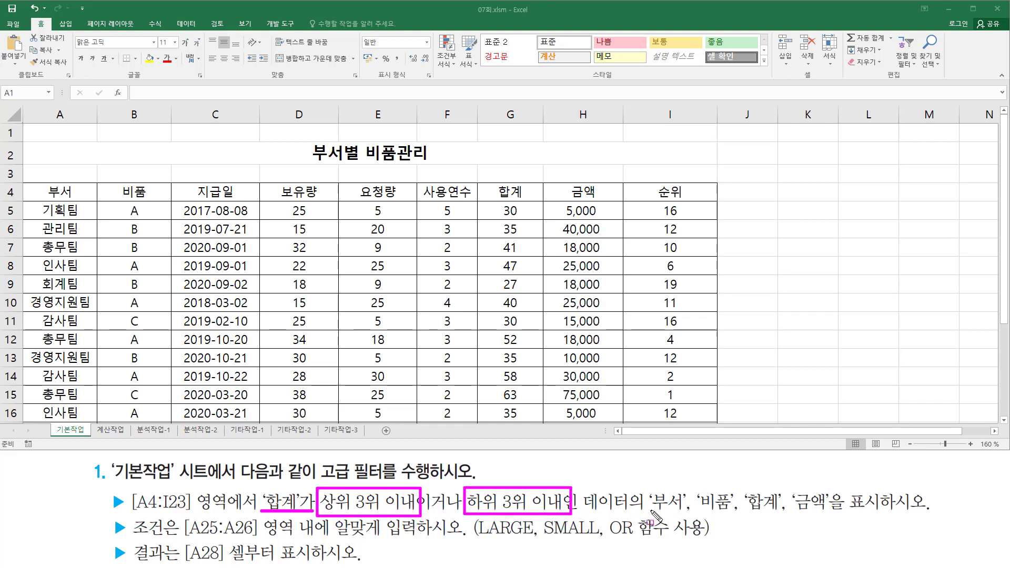
drag(650, 509, 831, 512)
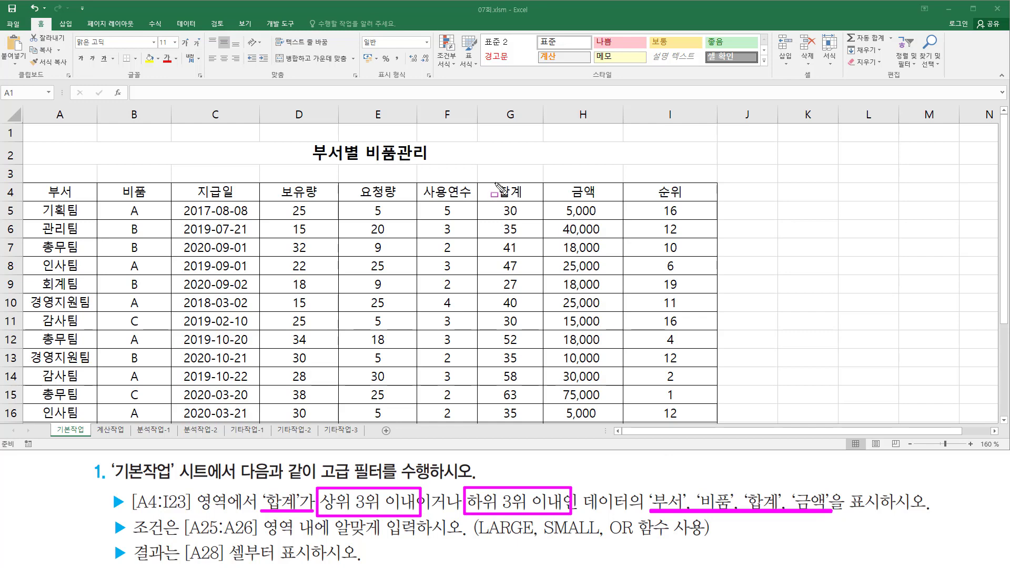
drag(494, 182, 528, 200)
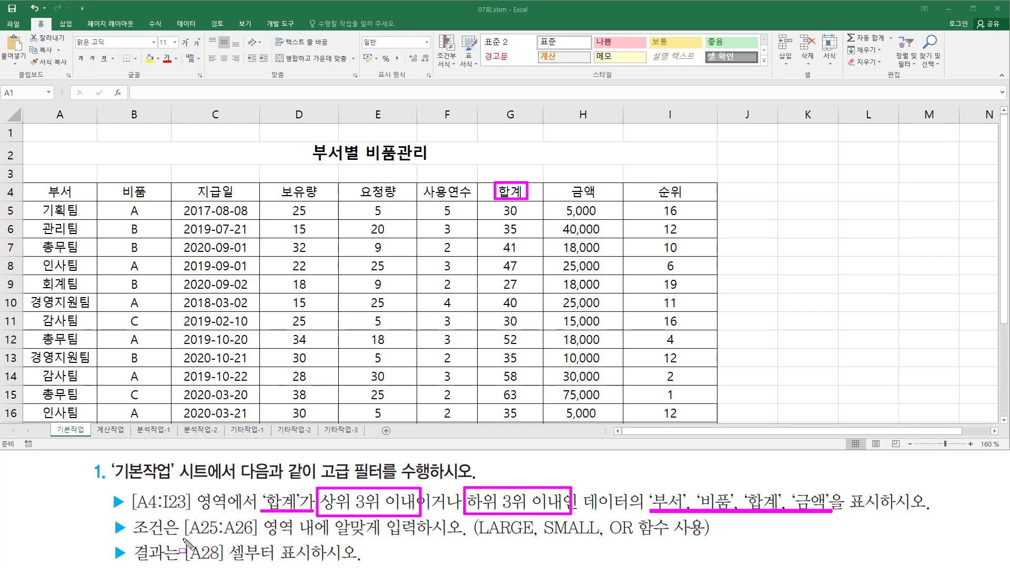
drag(183, 538, 418, 538)
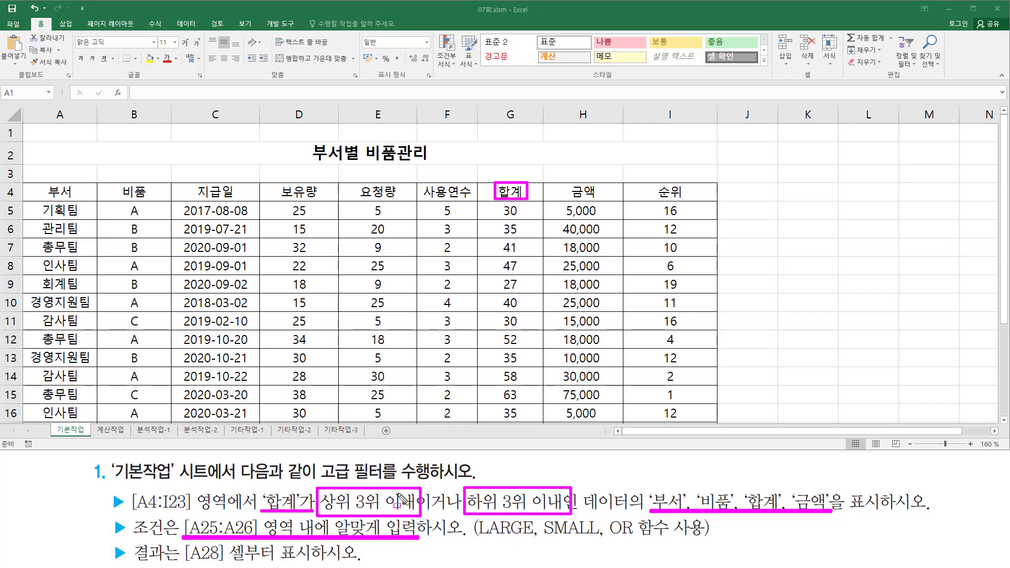
drag(475, 538, 532, 538)
drag(545, 538, 600, 539)
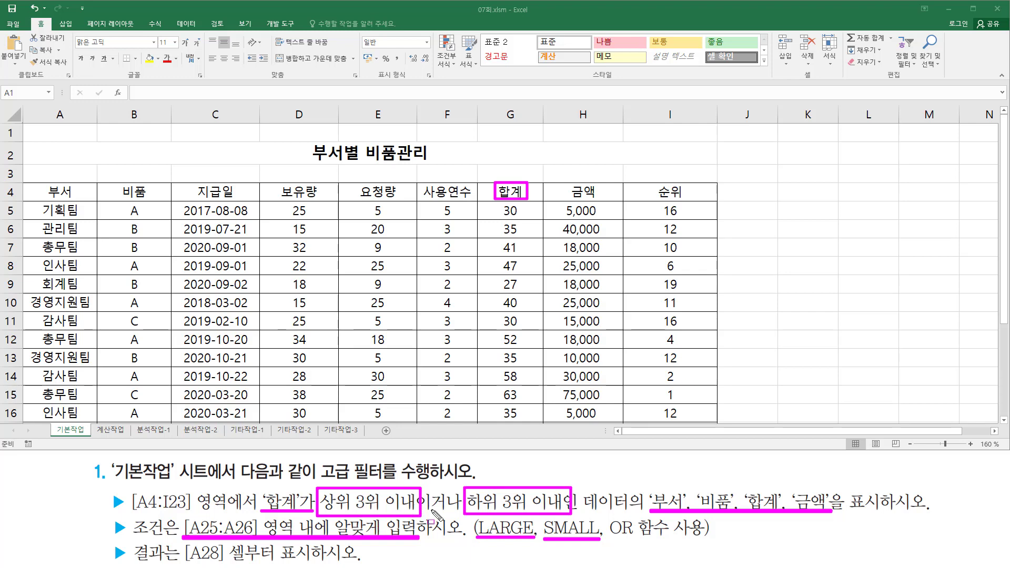
drag(425, 512, 460, 512)
mouse_move(606, 517)
mouse_down()
mouse_move(652, 542)
mouse_move(676, 540)
mouse_up()
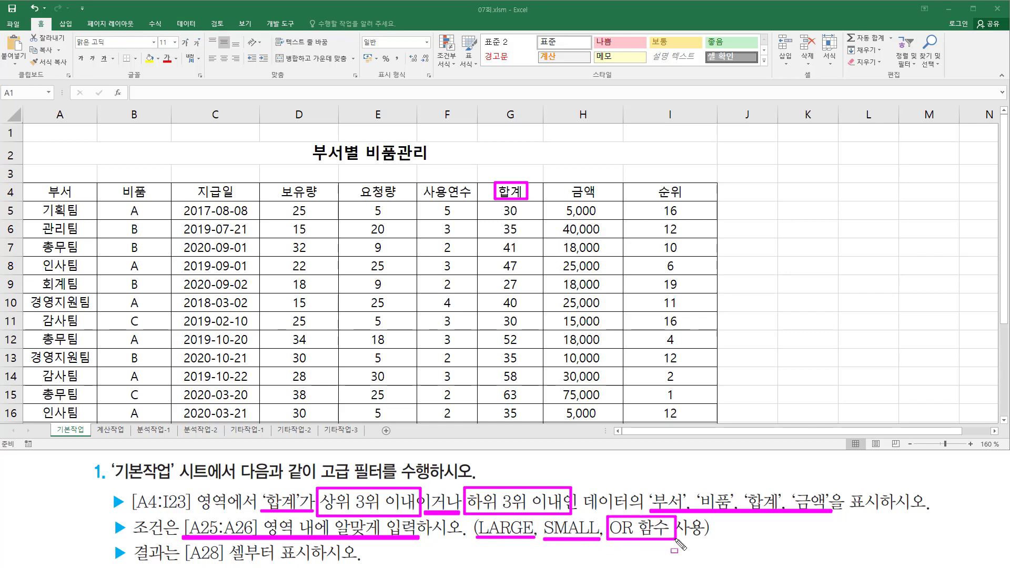
drag(137, 562, 313, 562)
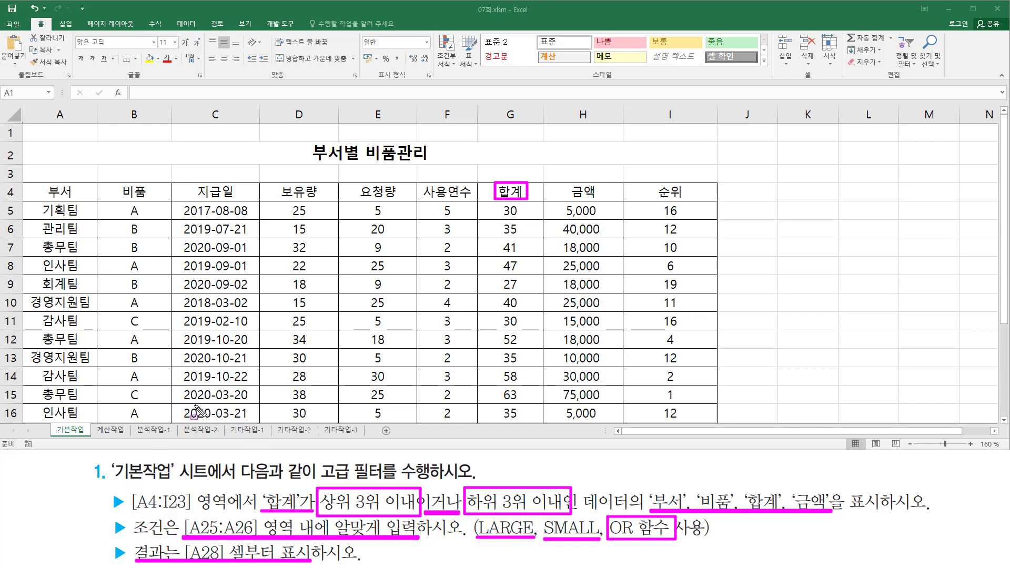
key(e)
key(Escape)
Enter the condition heading 조건 in cell A25, a name that differs from the table's field names.
scroll(215, 333, down, 3)
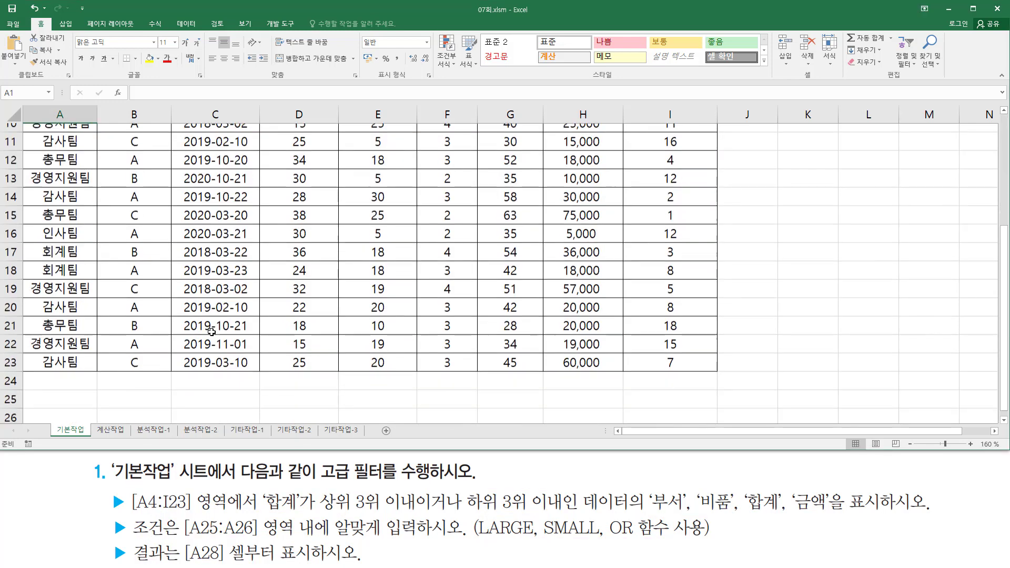
mouse_move(57, 392)
mouse_down()
mouse_move(55, 412)
mouse_move(87, 412)
mouse_up()
key(ctrl+2)
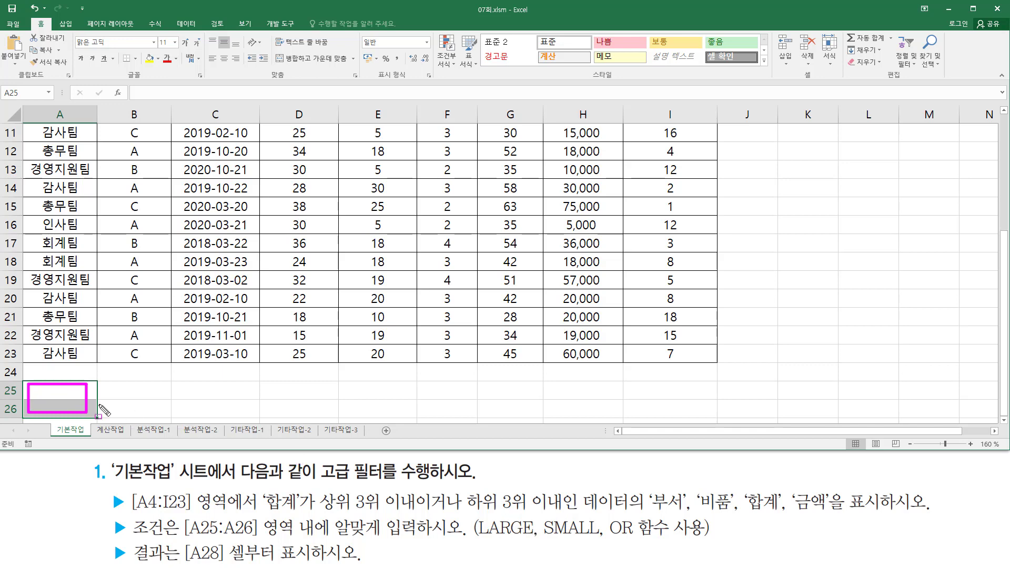
key(Escape)
click(64, 389)
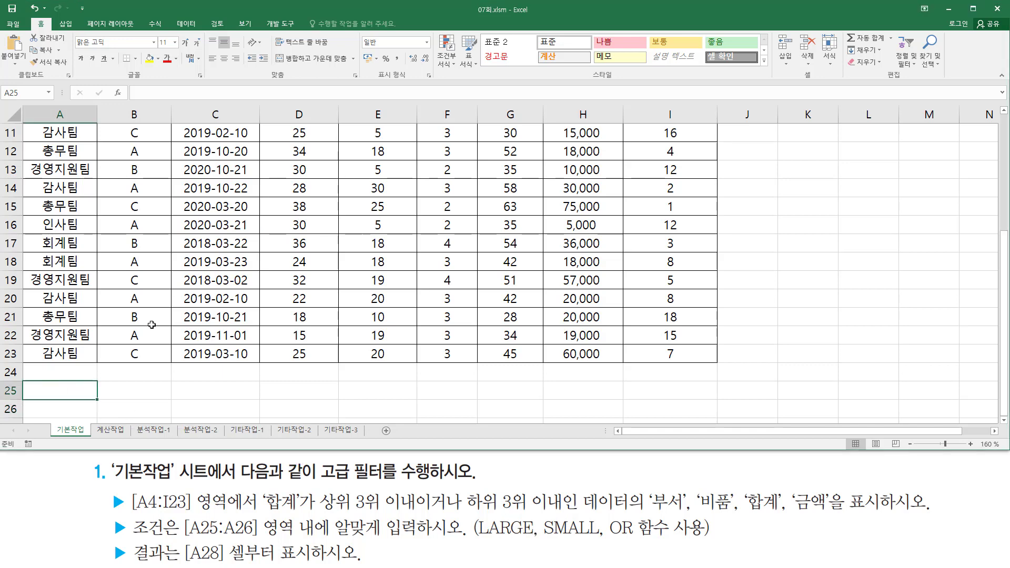
scroll(151, 325, up, 4)
drag(30, 177, 380, 177)
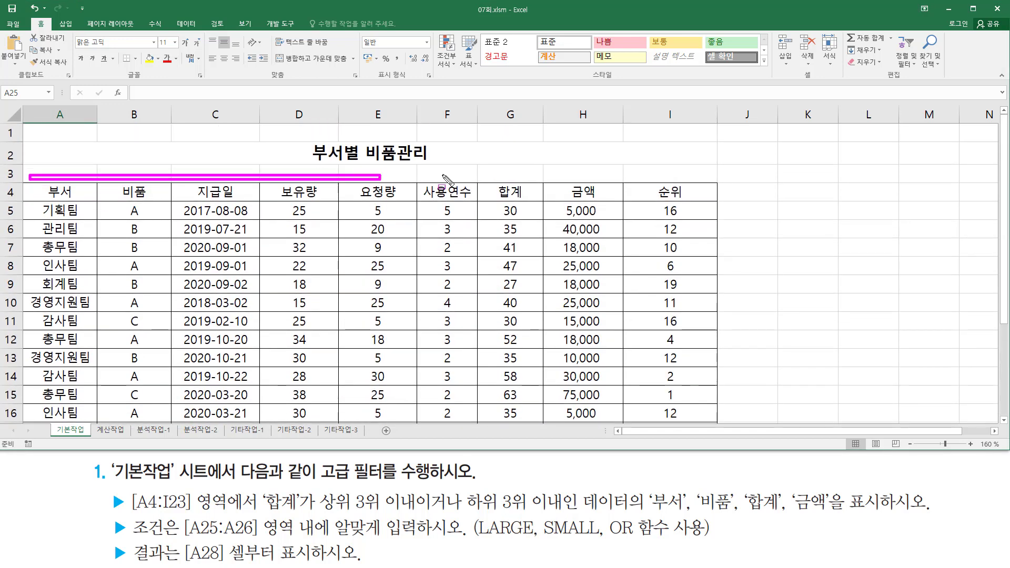
drag(444, 177, 684, 215)
key(Escape)
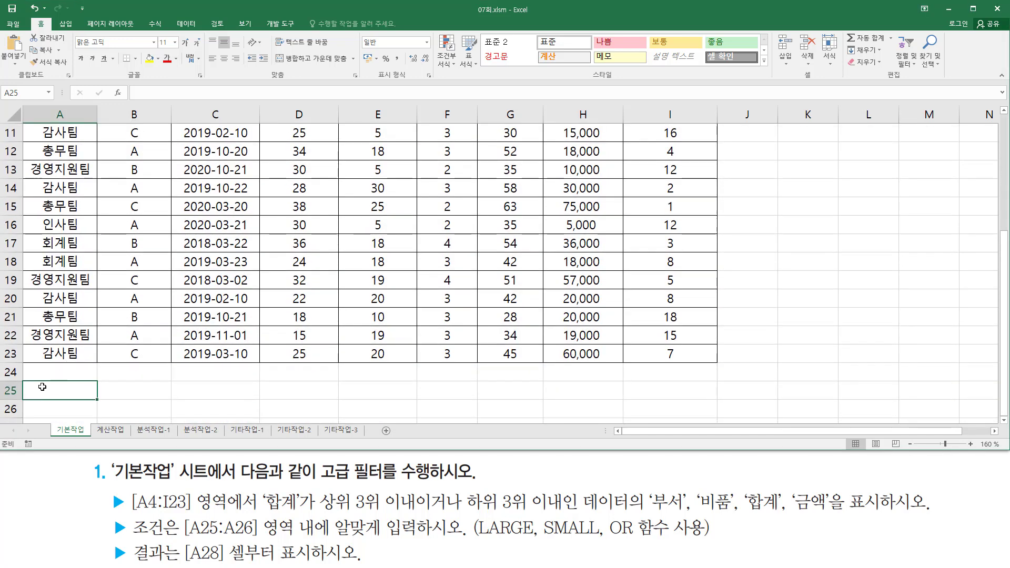
double_click(43, 387)
text(조건)
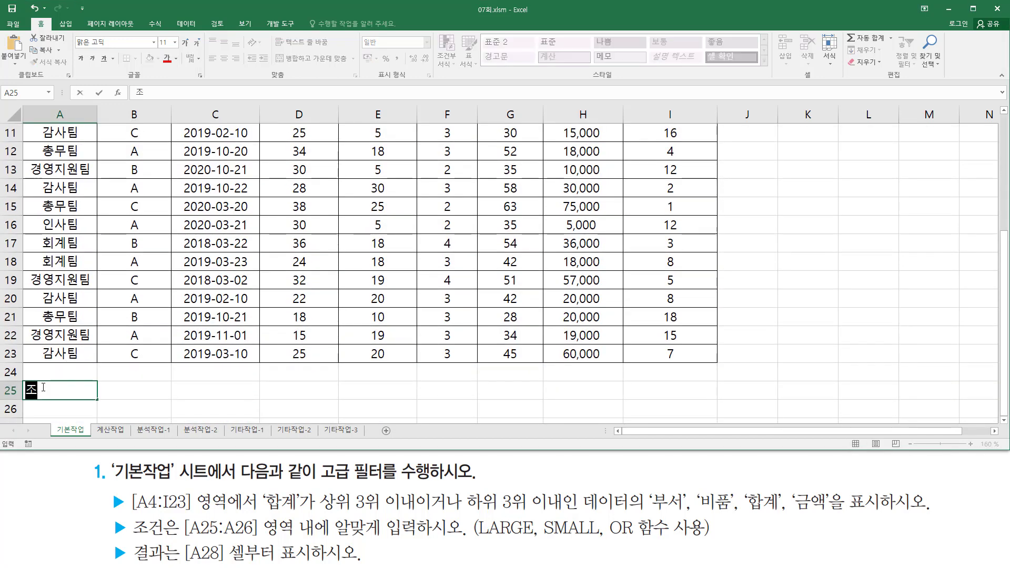
key(Return)
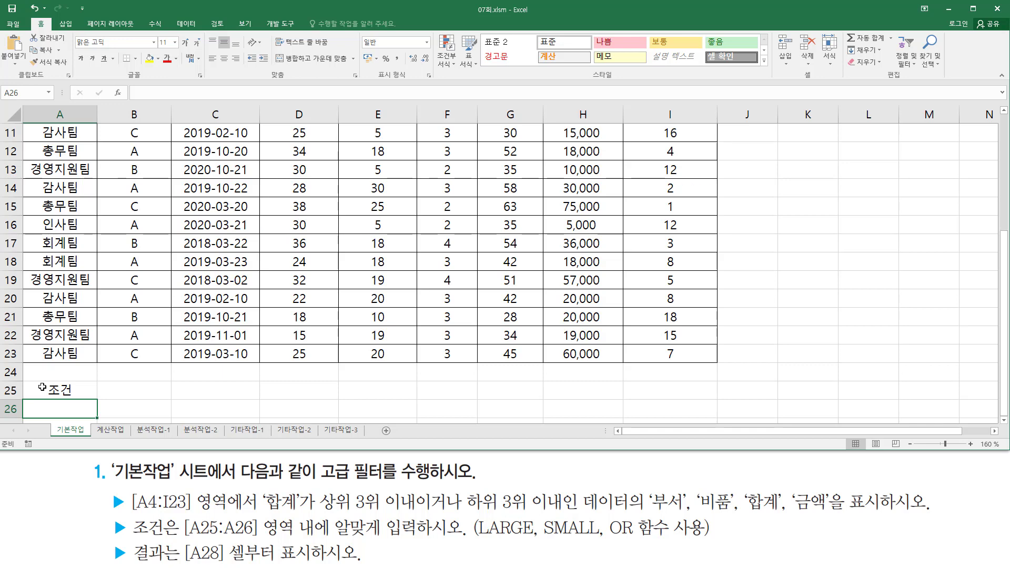
Begin the condition formula in A26 with an OR function containing LARGE(G5:G23 , 3) for the third-largest 합계.
text(=)
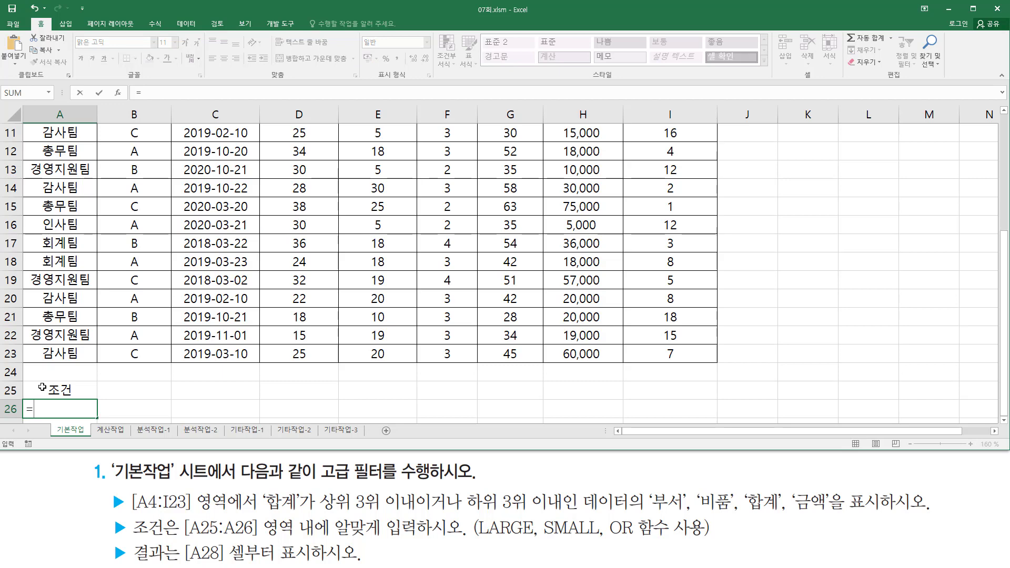
text(or)
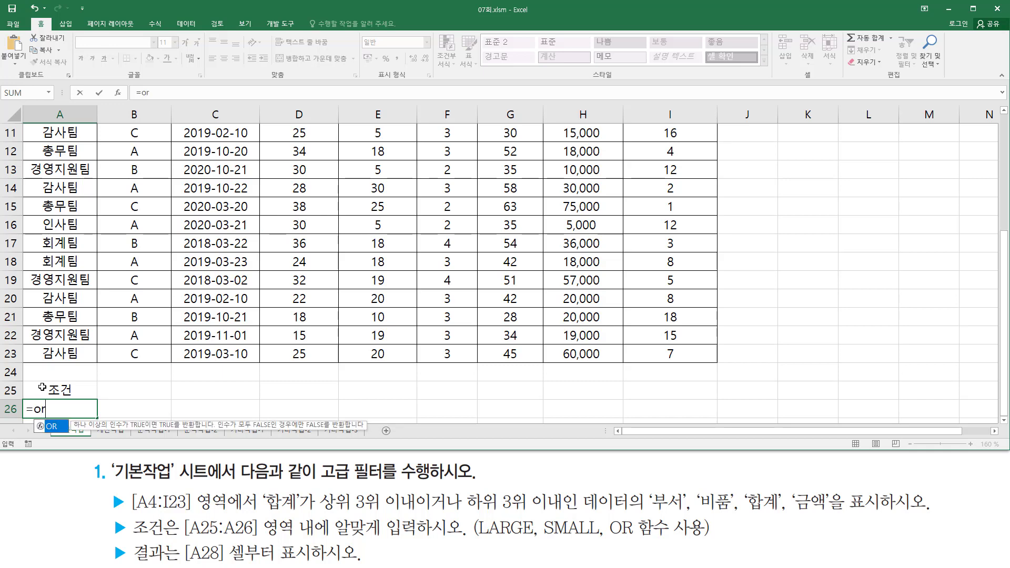
text(()
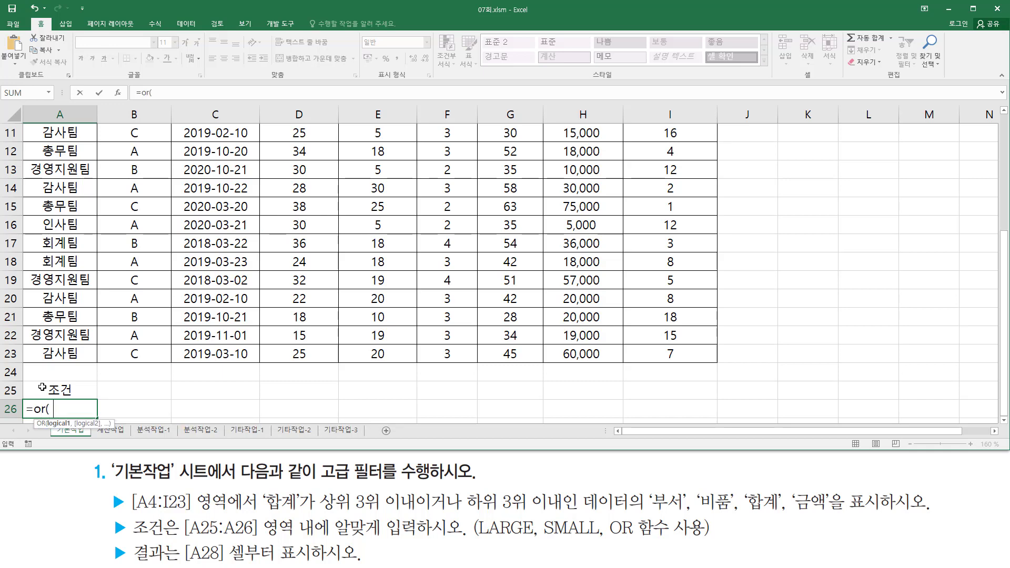
text( la)
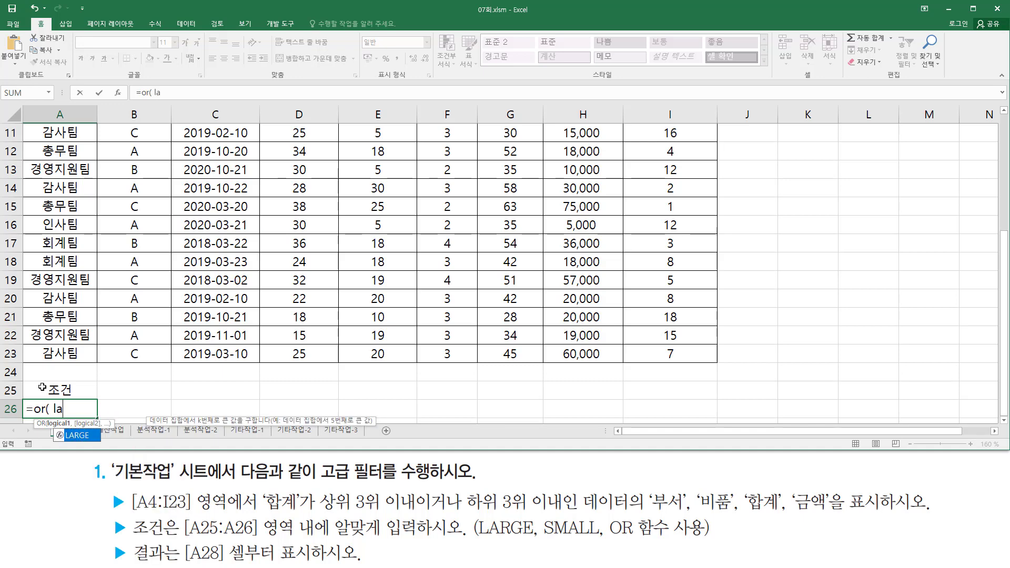
key(Tab)
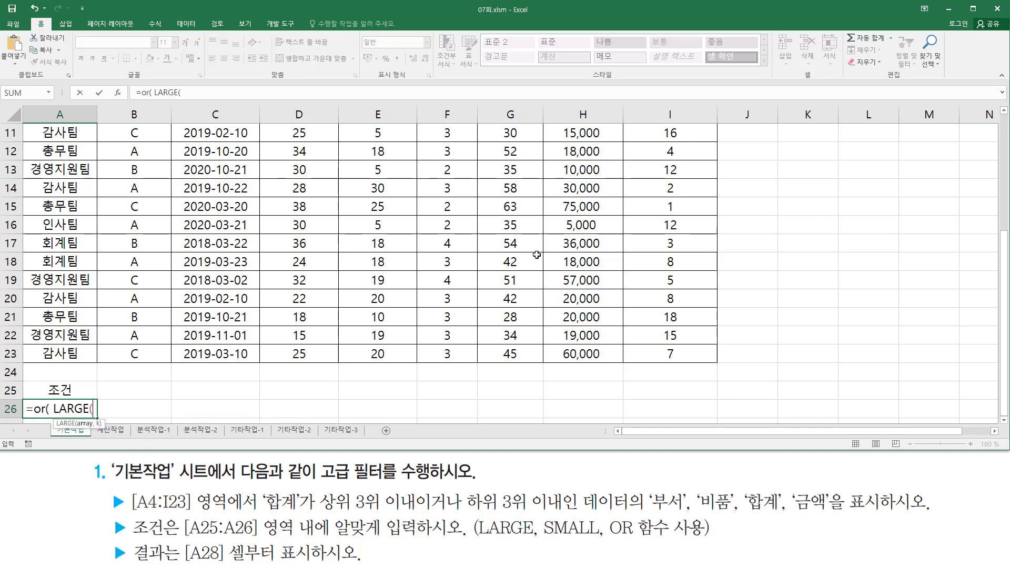
scroll(521, 237, up, 3)
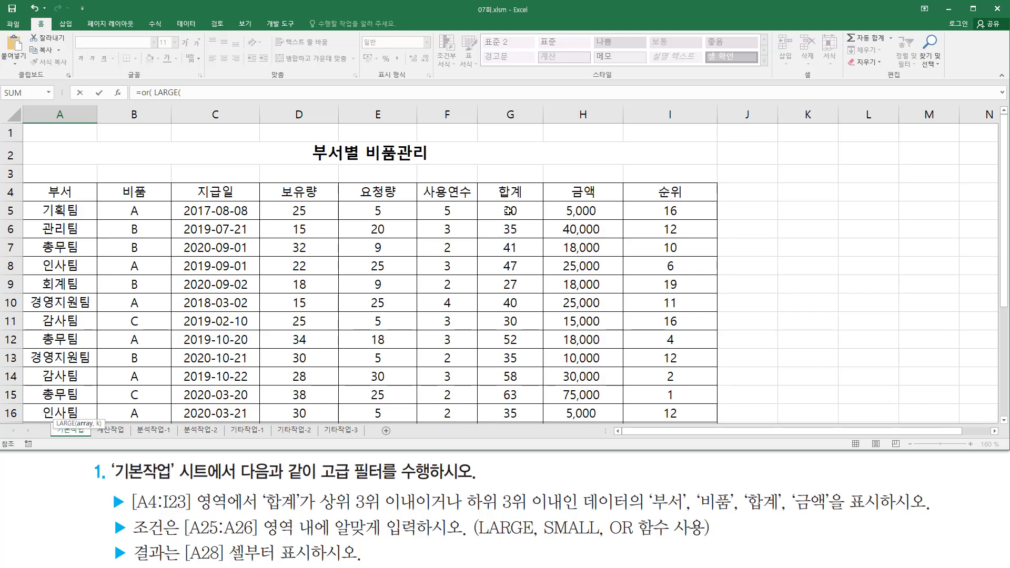
drag(508, 210, 505, 354)
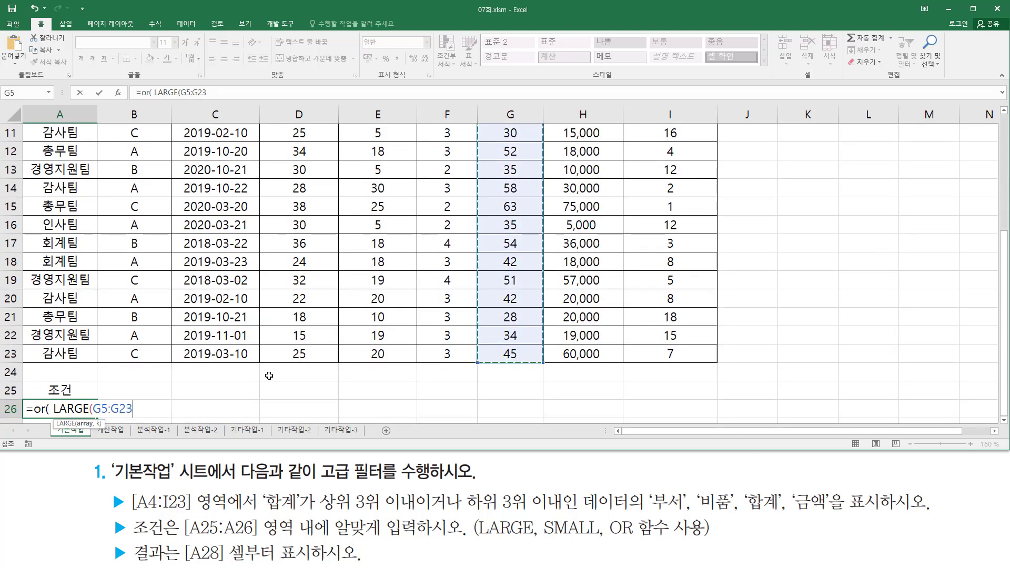
text(, 3)
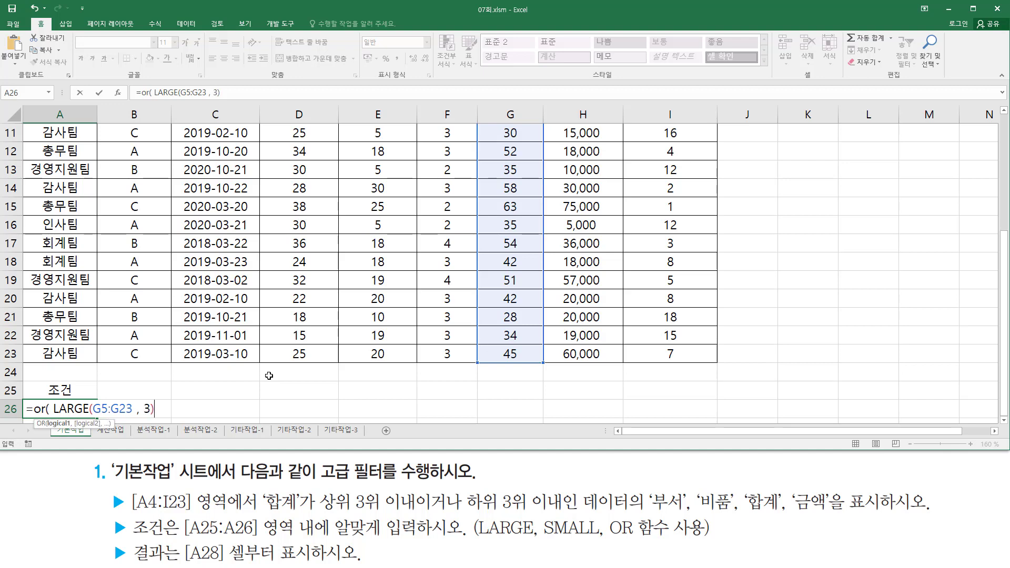
Insert the comparison G5>= before LARGE in the A26 formula to test the first 합계 value against the third-largest.
drag(95, 415, 152, 416)
key(Escape)
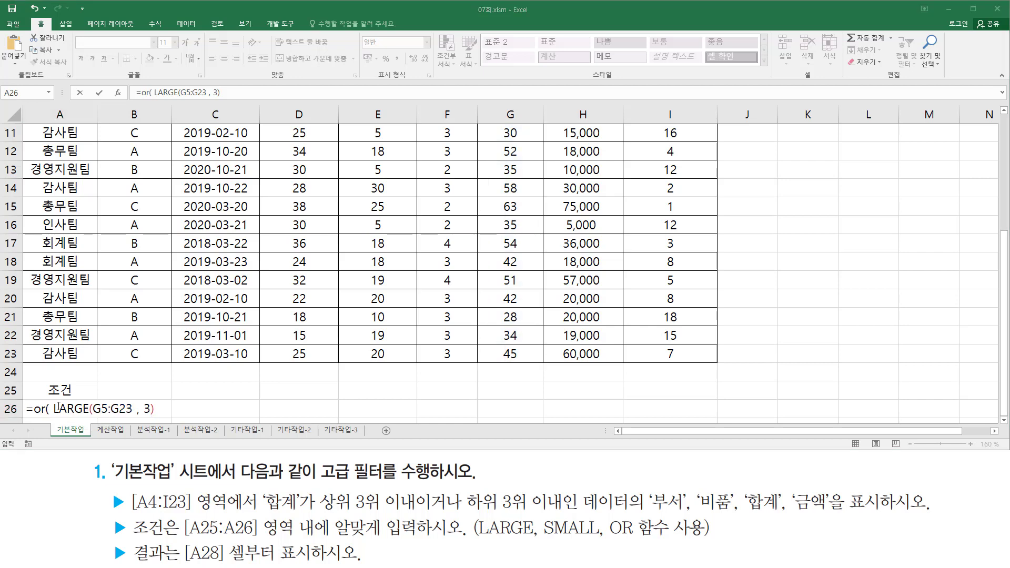
click(54, 409)
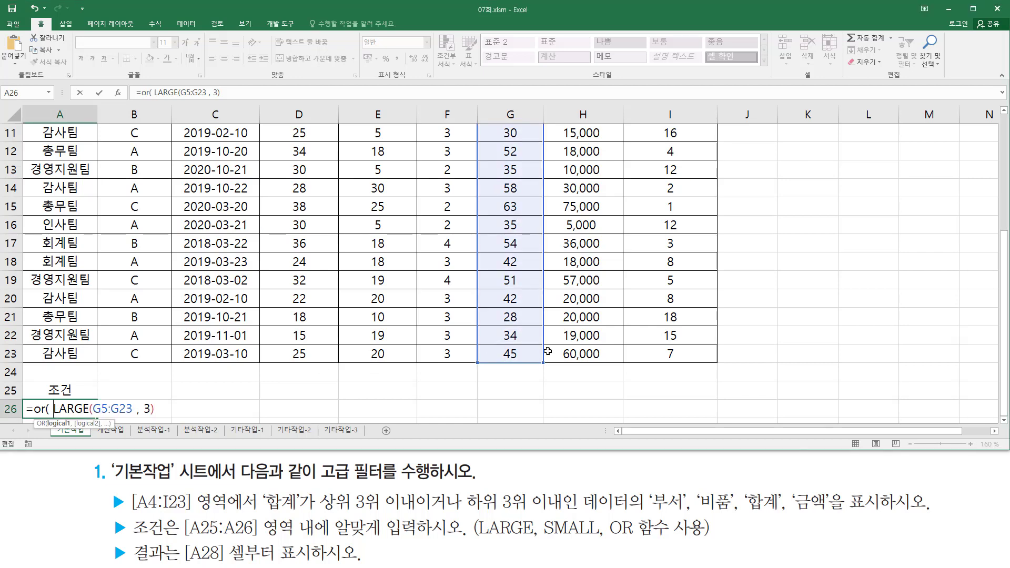
scroll(547, 352, up, 4)
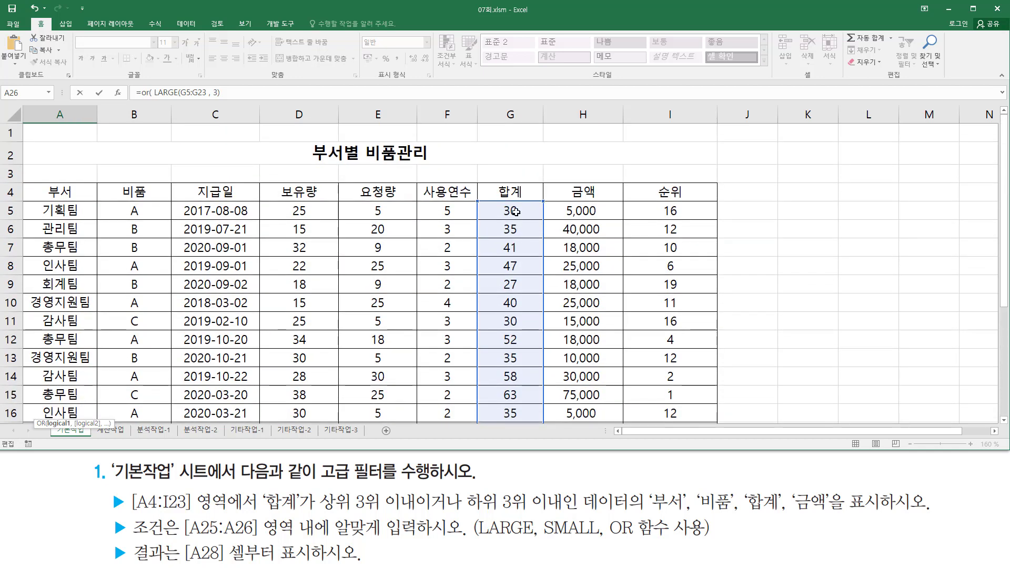
click(515, 212)
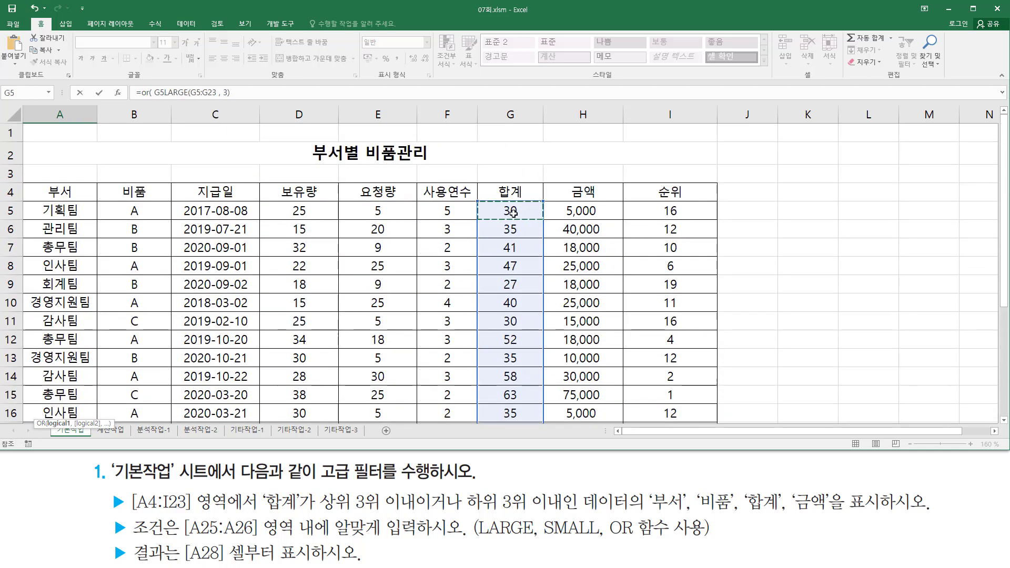
scroll(376, 284, down, 3)
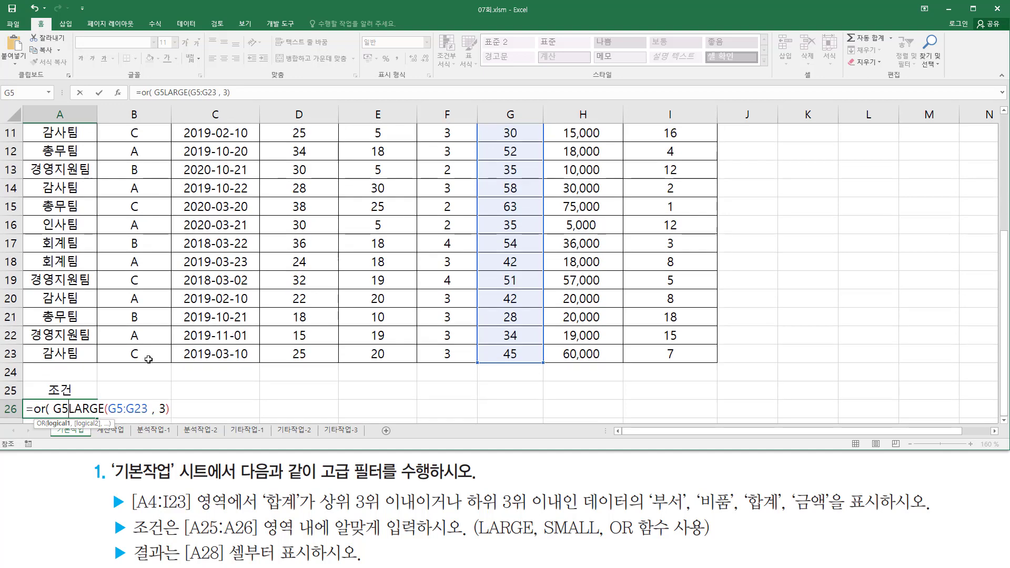
scroll(149, 359, down, 3)
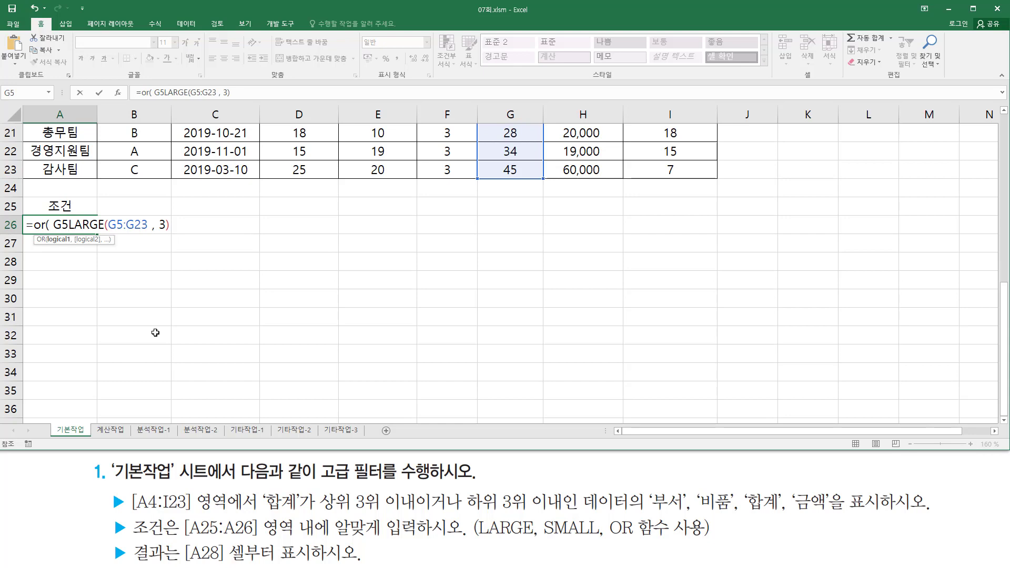
text(>=)
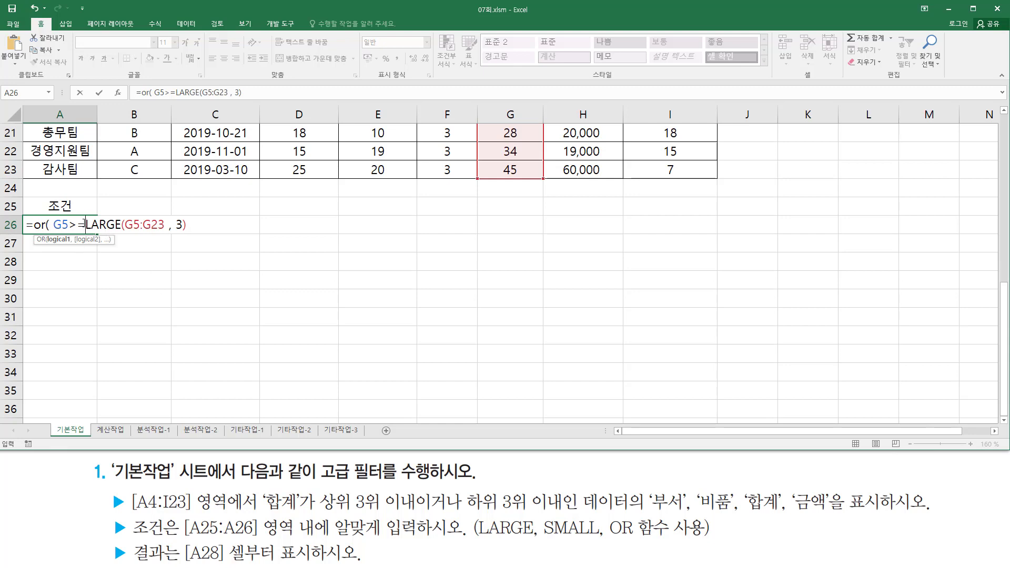
Add SMALL(G5:G23 , 3) as the second argument of the OR formula in A26 for the third-smallest 합계.
click(204, 224)
text(,)
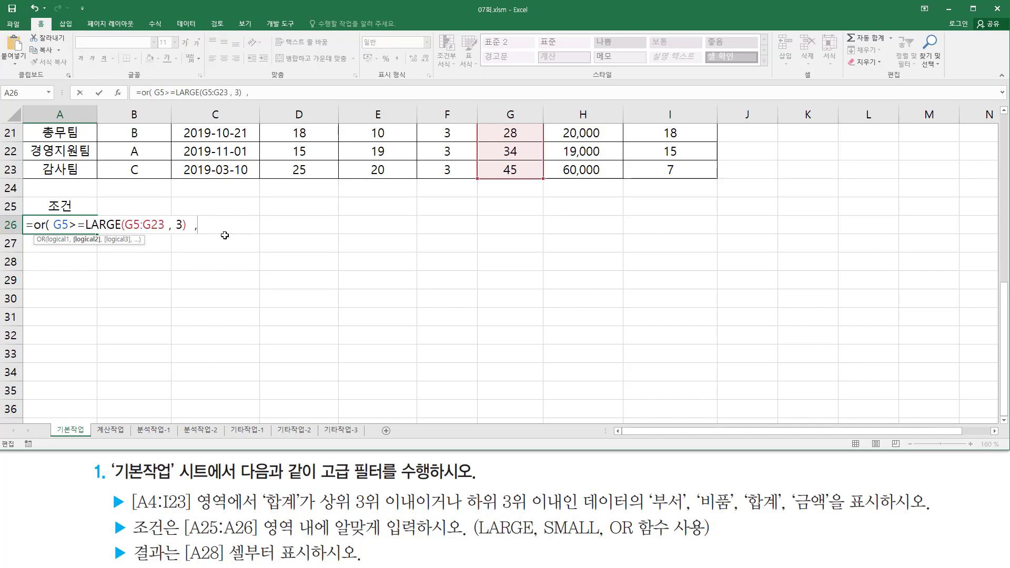
text( sma)
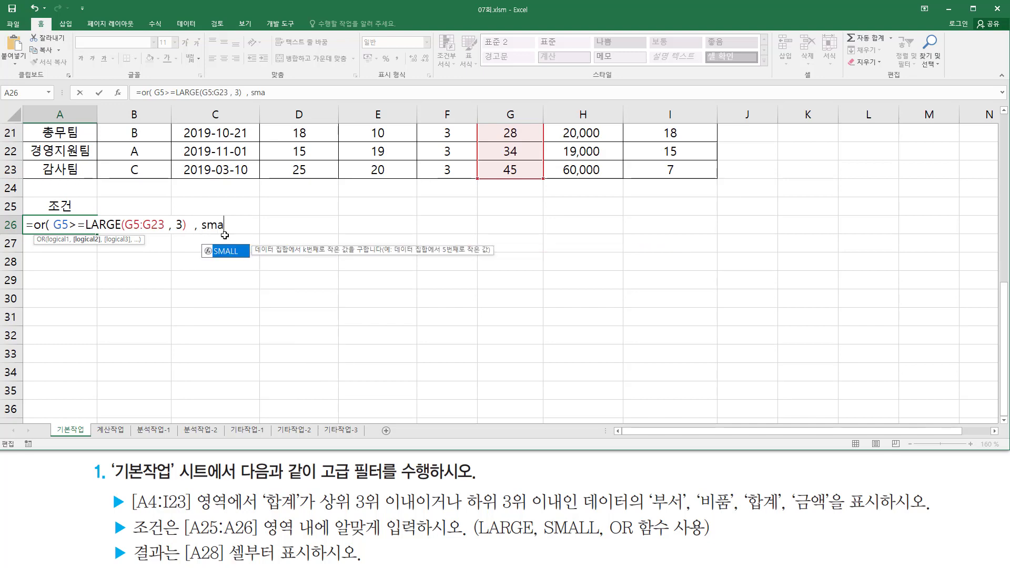
key(Tab)
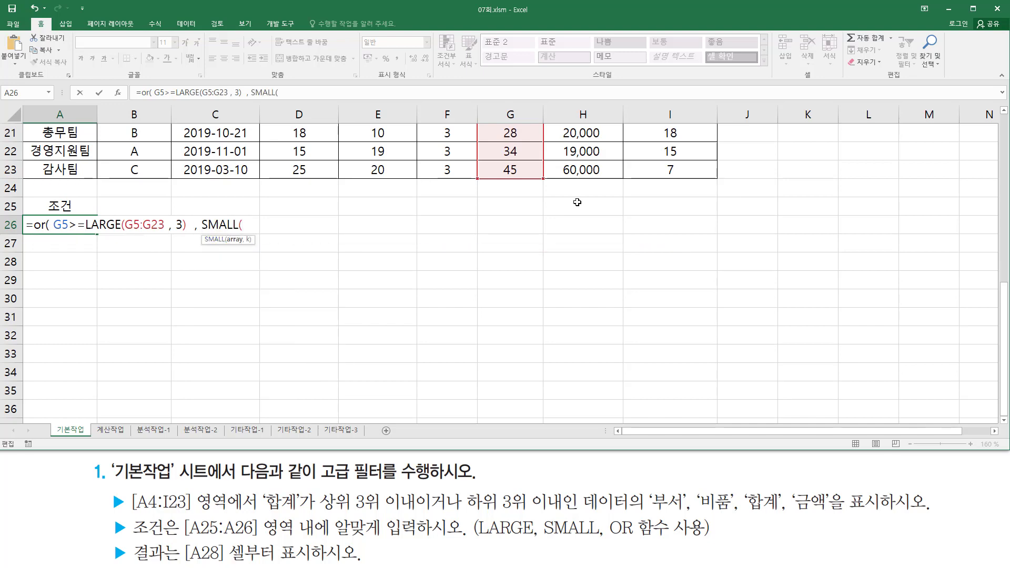
scroll(545, 209, up, 7)
click(524, 209)
drag(524, 210, 510, 354)
scroll(379, 365, down, 3)
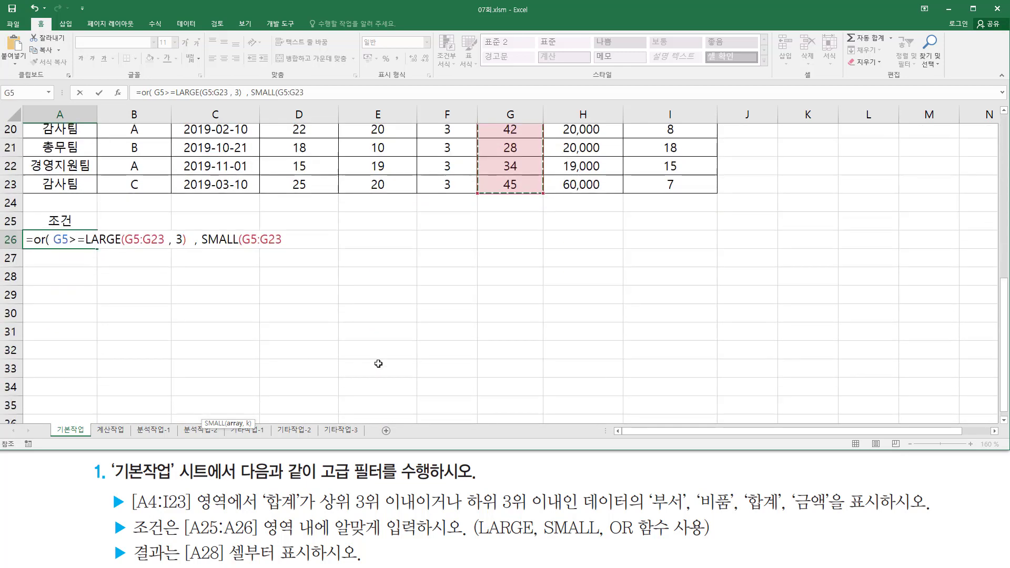
text(, 3)
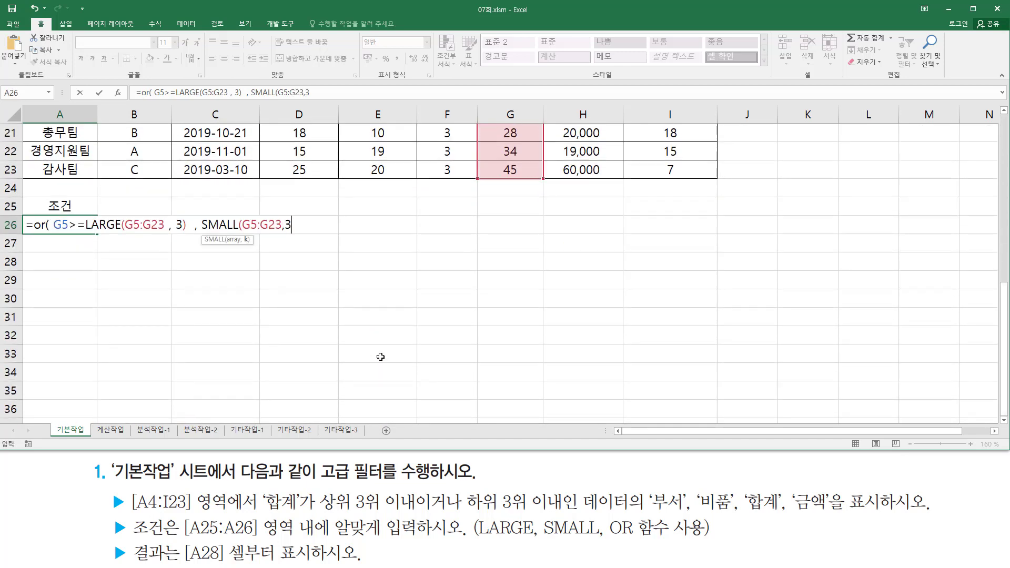
key(BackSpace)
key(BackSpace)
text(, 3)
key(BackSpace)
text(3)
Insert the comparison G5<= before SMALL in the A26 formula to test for the bottom three 합계 values.
click(200, 224)
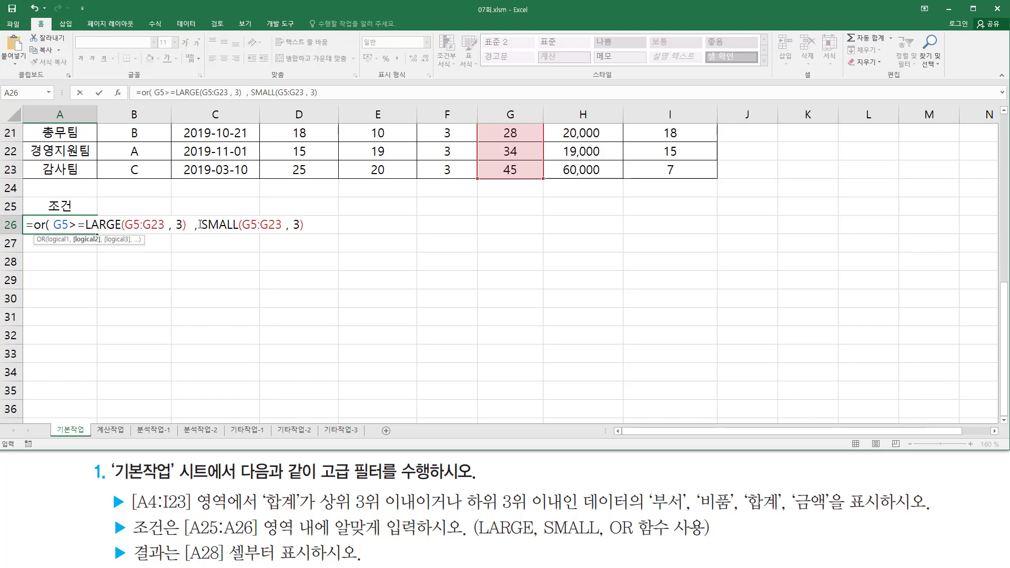
drag(203, 225, 303, 225)
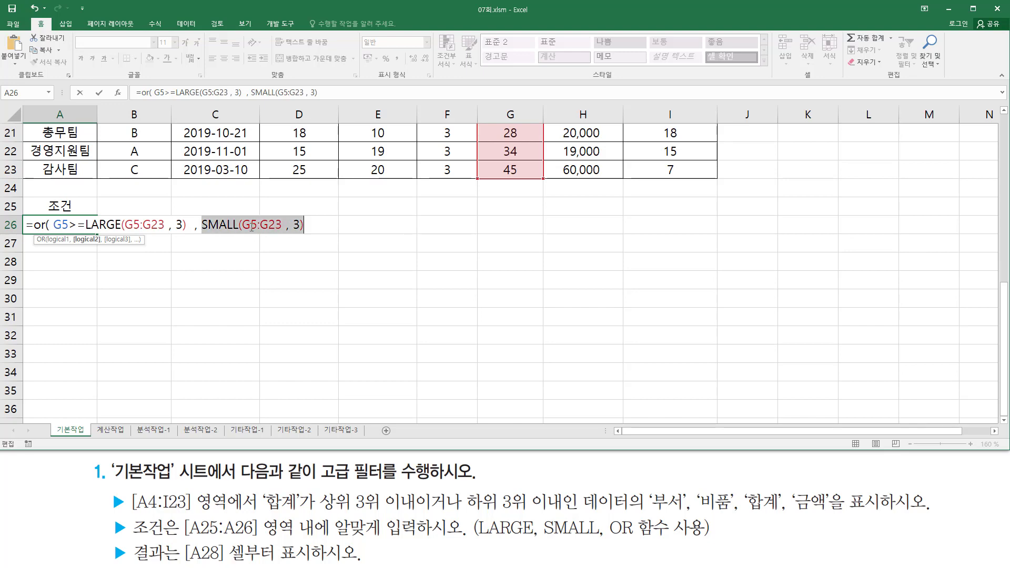
click(200, 225)
scroll(419, 225, up, 7)
click(494, 210)
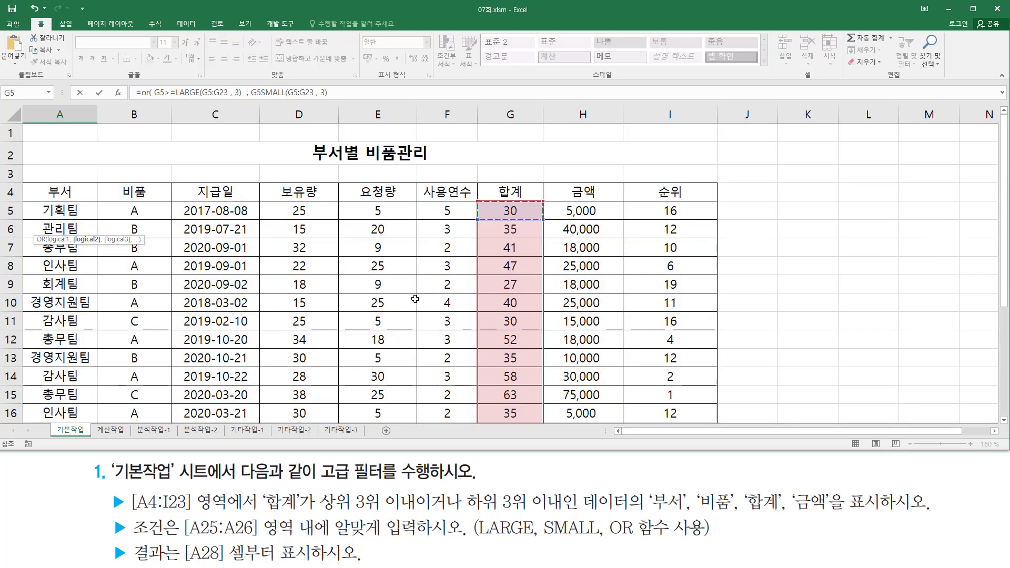
scroll(415, 299, down, 3)
scroll(363, 308, down, 4)
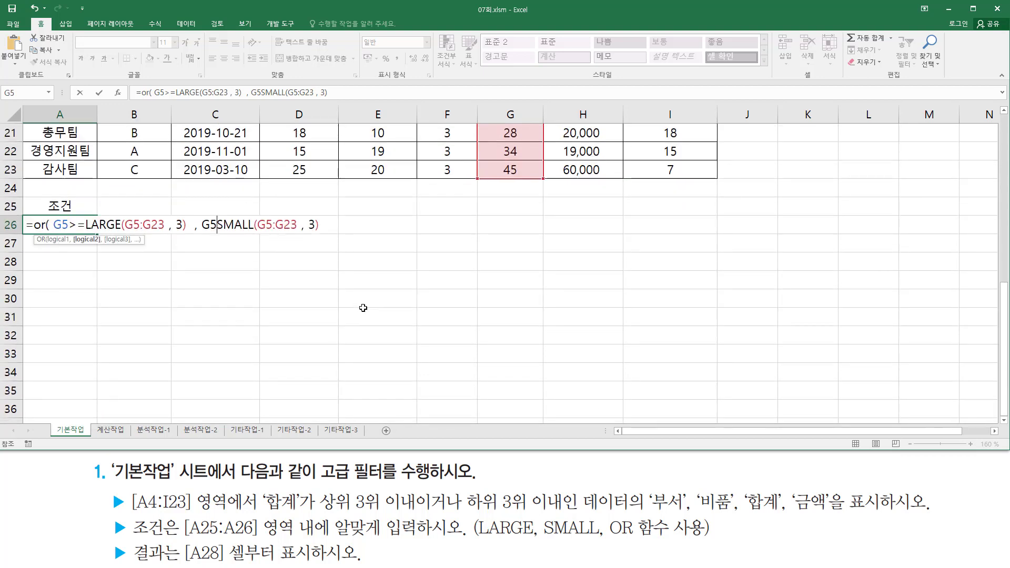
text(<=)
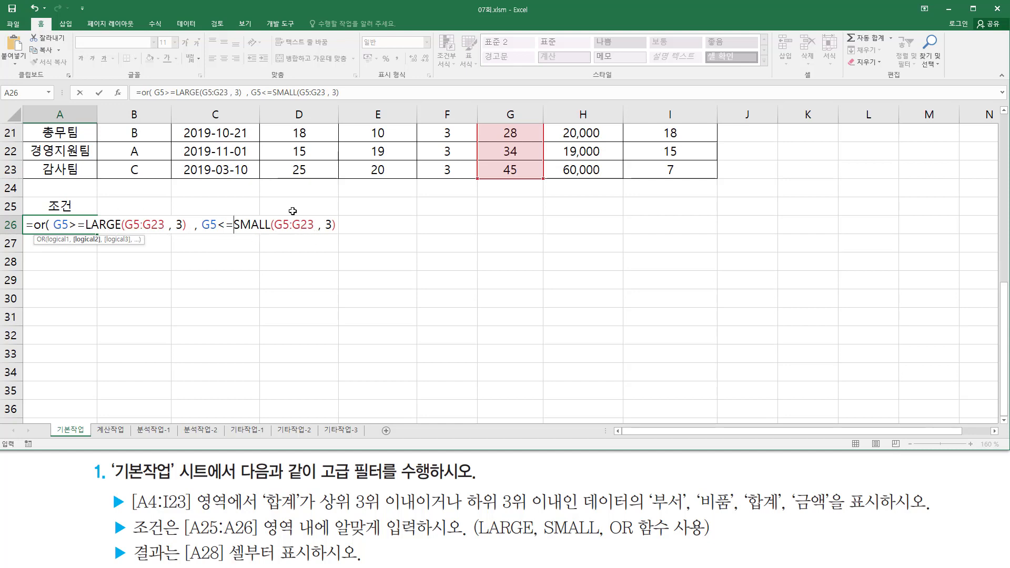
Make the G5:G23 ranges in both LARGE and SMALL absolute as $G$5:$G$23 and close the OR function.
drag(130, 225, 152, 227)
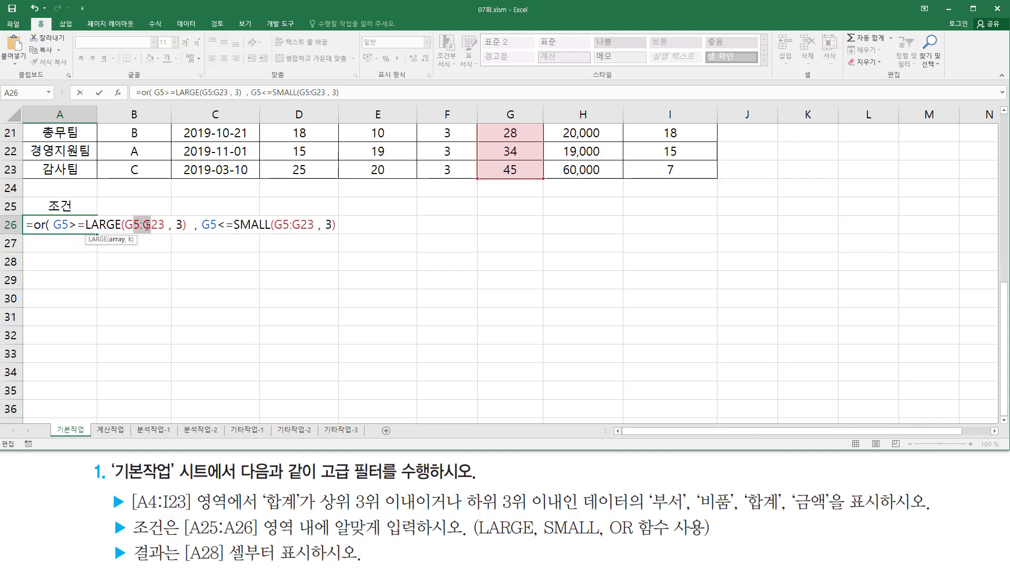
key(F4)
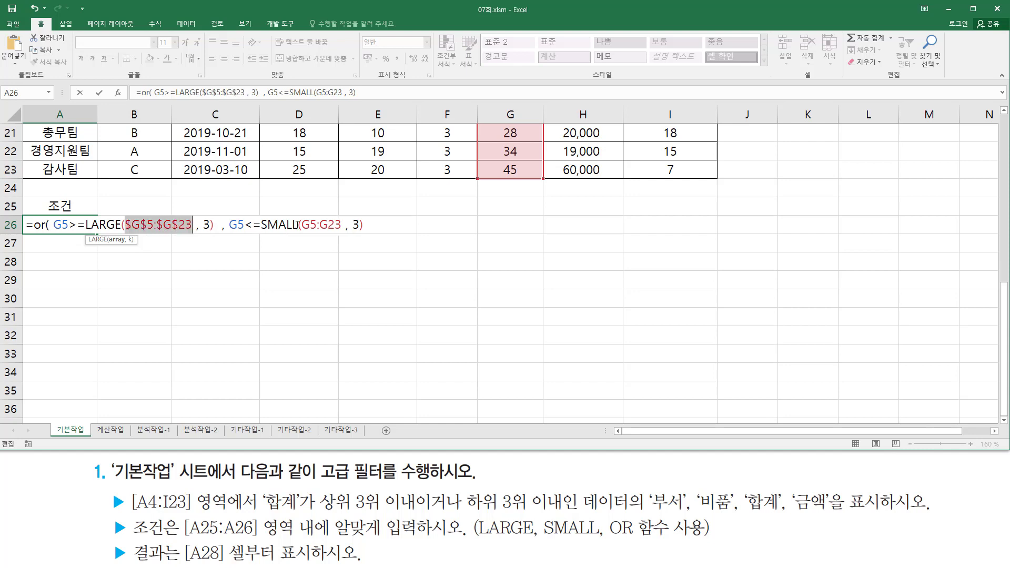
drag(302, 225, 342, 227)
key(F4)
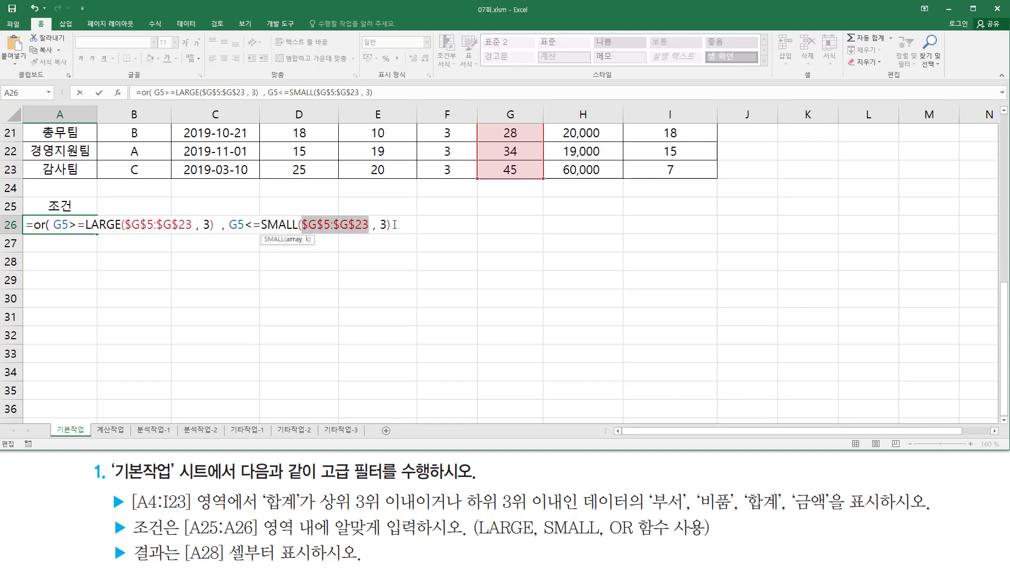
click(394, 225)
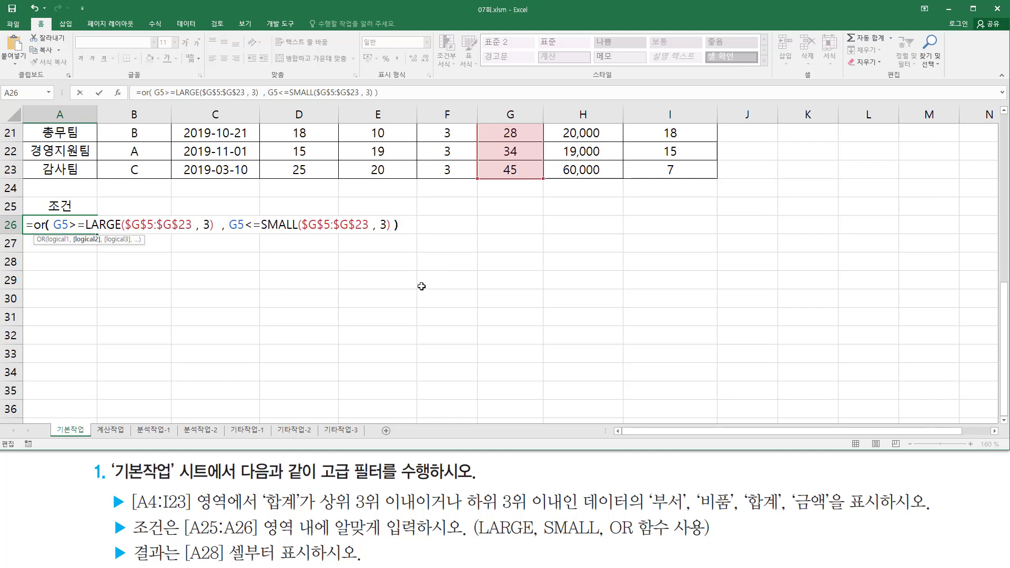
key(End)
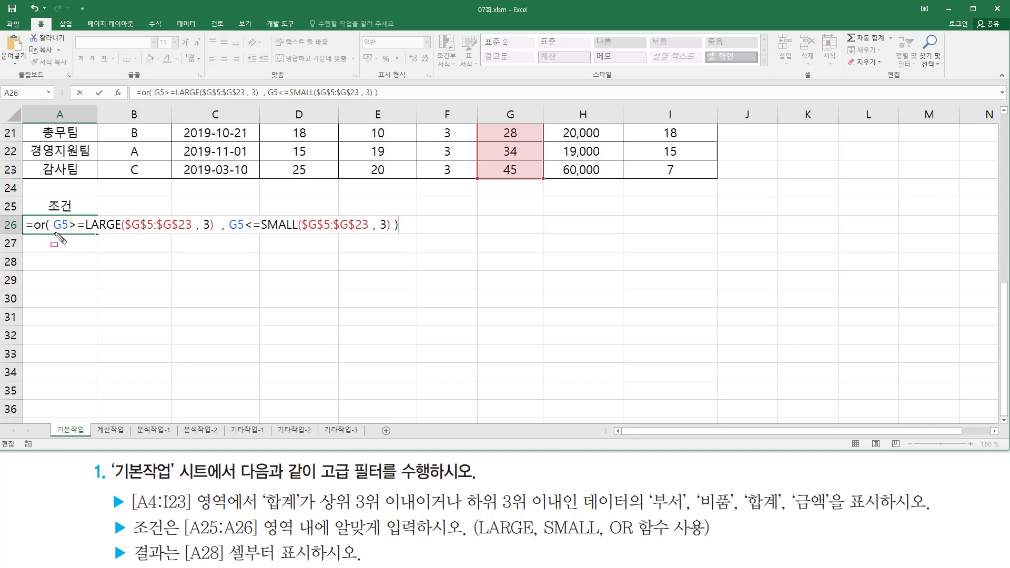
Check the LARGE and SMALL conditions inside the OR function and commit the condition formula in A26.
drag(55, 233, 389, 233)
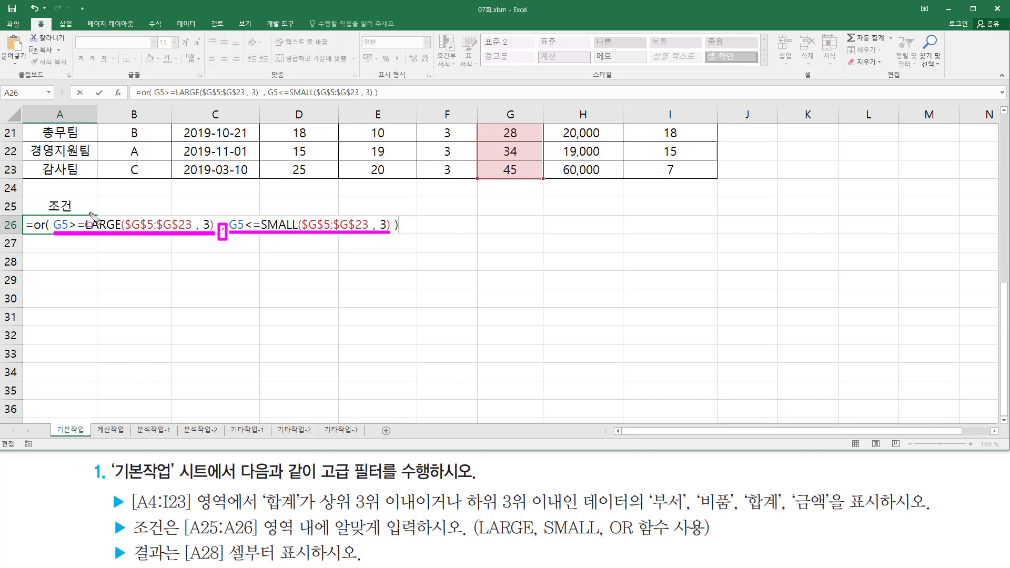
mouse_move(88, 209)
mouse_down()
mouse_move(100, 231)
mouse_move(213, 234)
mouse_up()
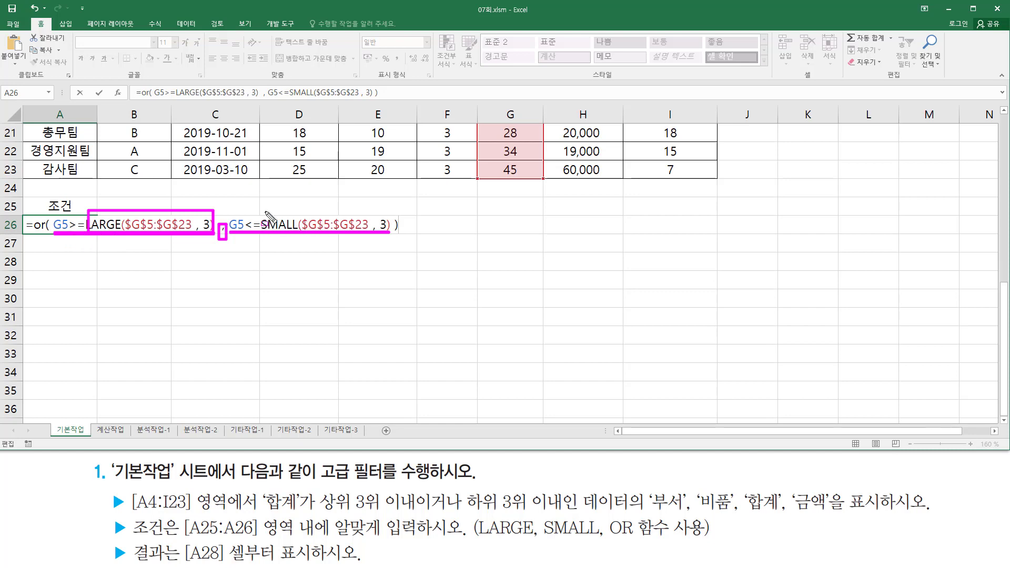
mouse_move(262, 211)
mouse_down()
mouse_move(282, 231)
mouse_move(394, 235)
mouse_up()
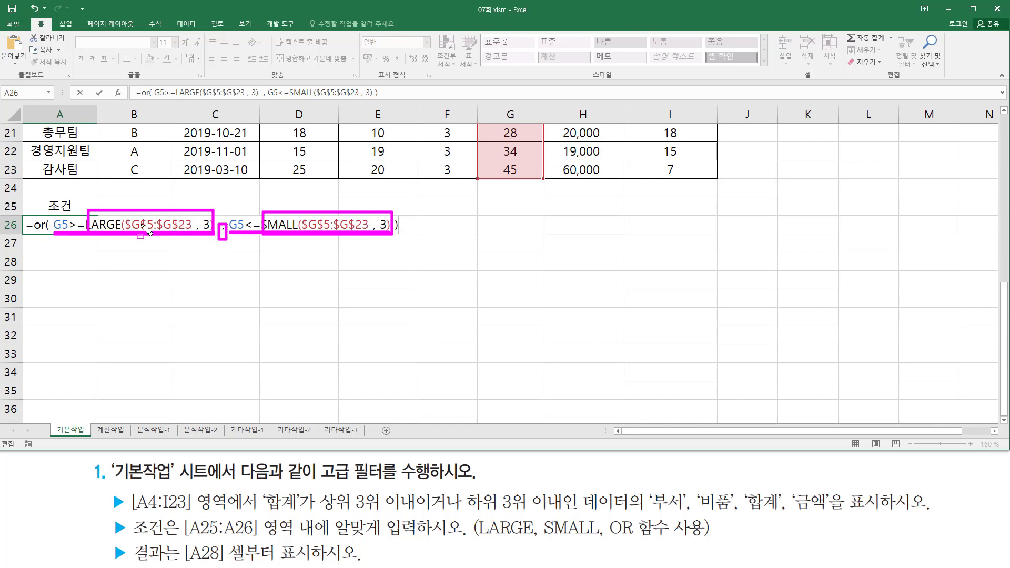
key(Escape)
key(F2)
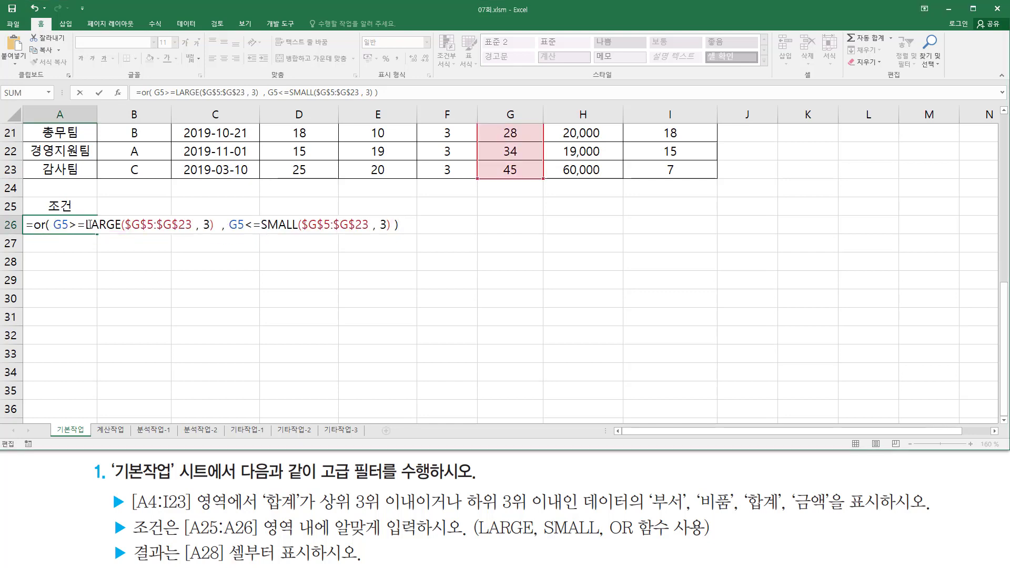
click(89, 225)
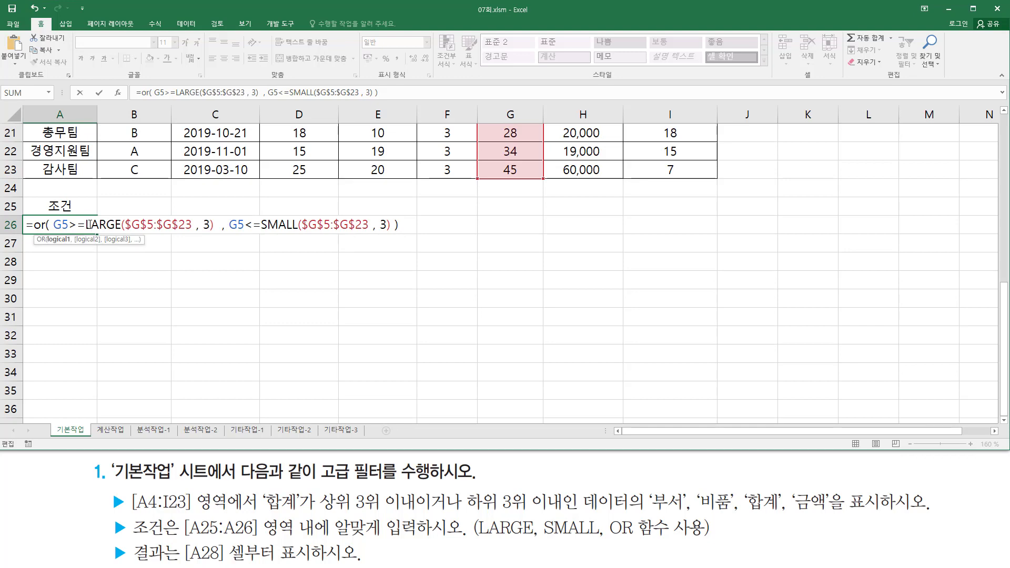
key(Return)
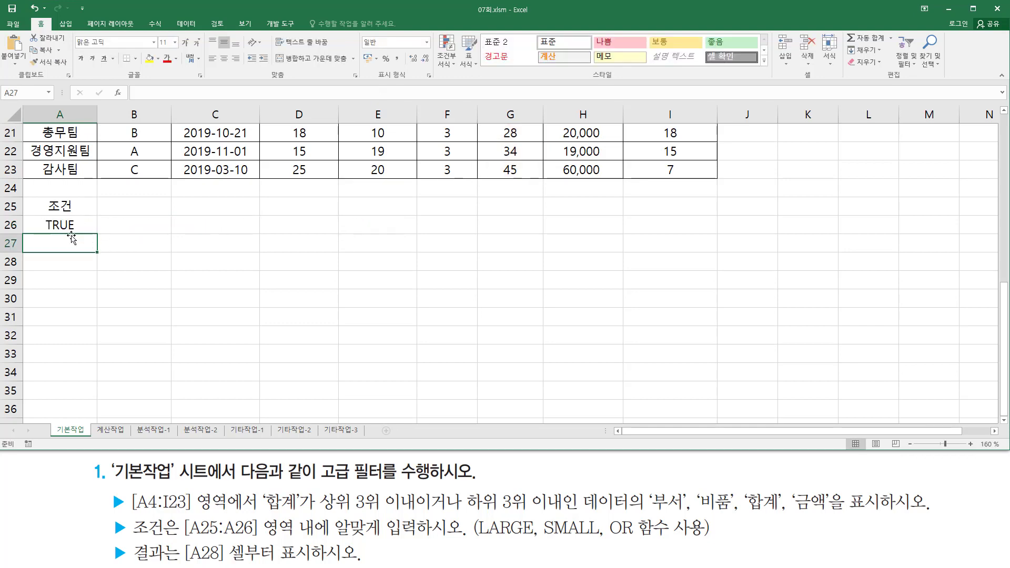
drag(42, 217, 80, 232)
key(Escape)
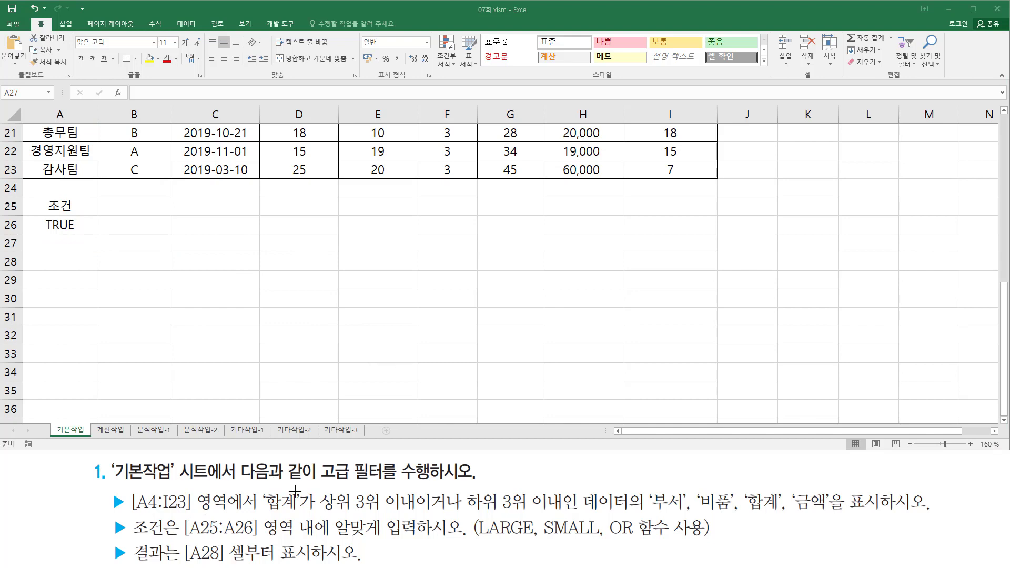
Select the 부서, 비품, 합계 and 금액 header cells together in row 4 of the source table.
scroll(368, 321, up, 7)
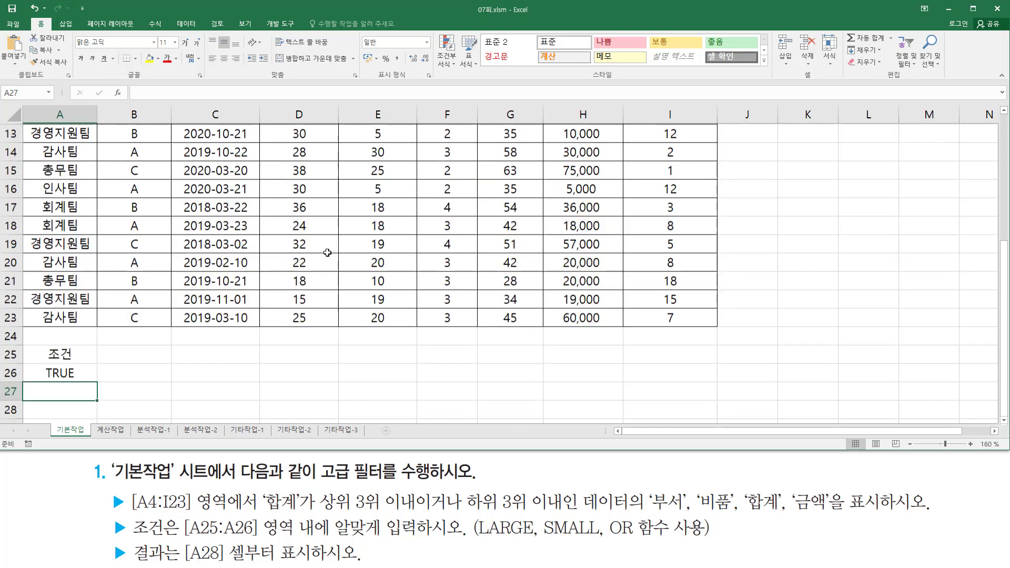
drag(26, 182, 716, 205)
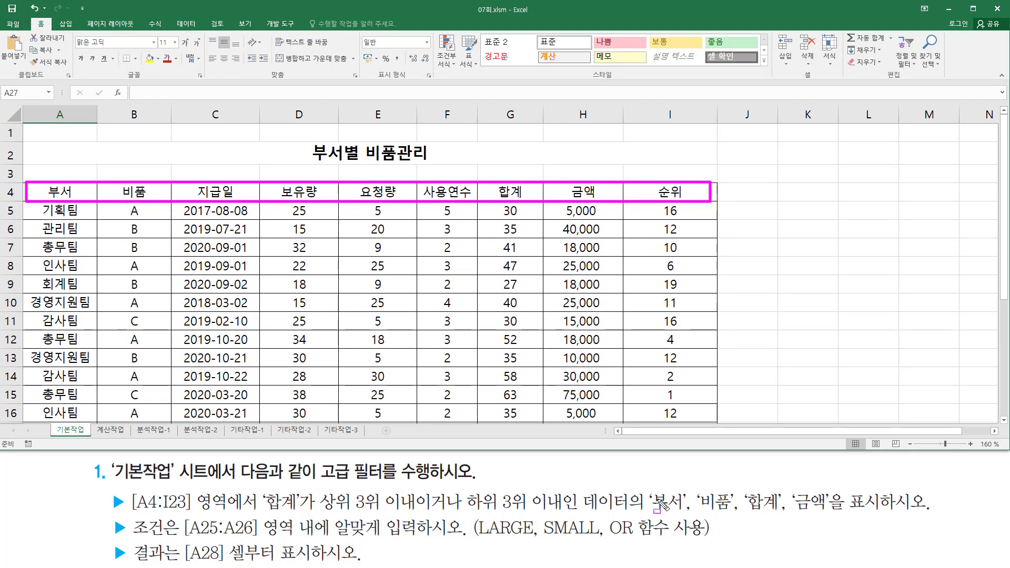
mouse_move(648, 488)
mouse_down()
mouse_move(658, 500)
mouse_move(836, 518)
mouse_up()
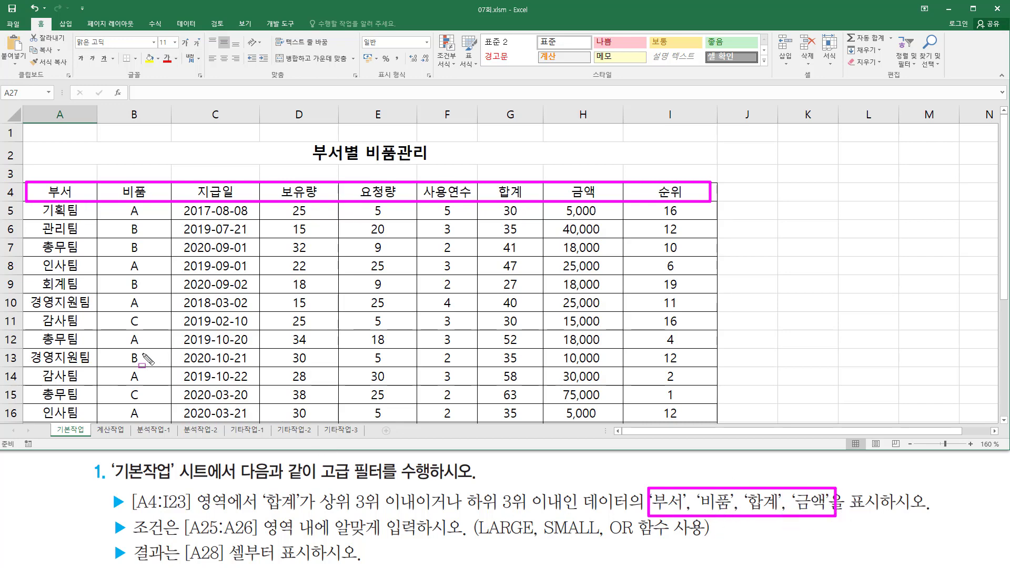
key(Escape)
click(66, 192)
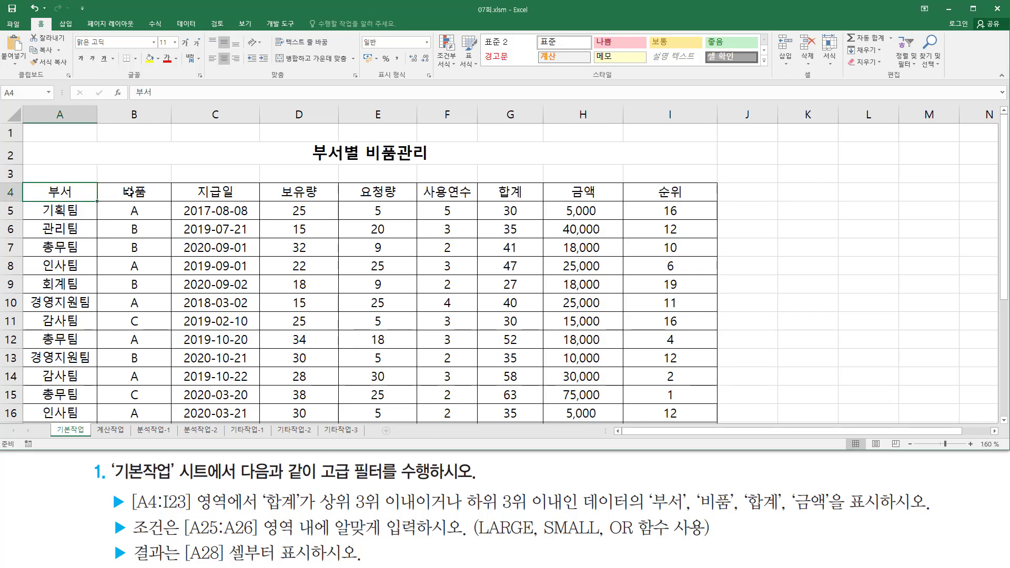
ctrl+click(143, 191)
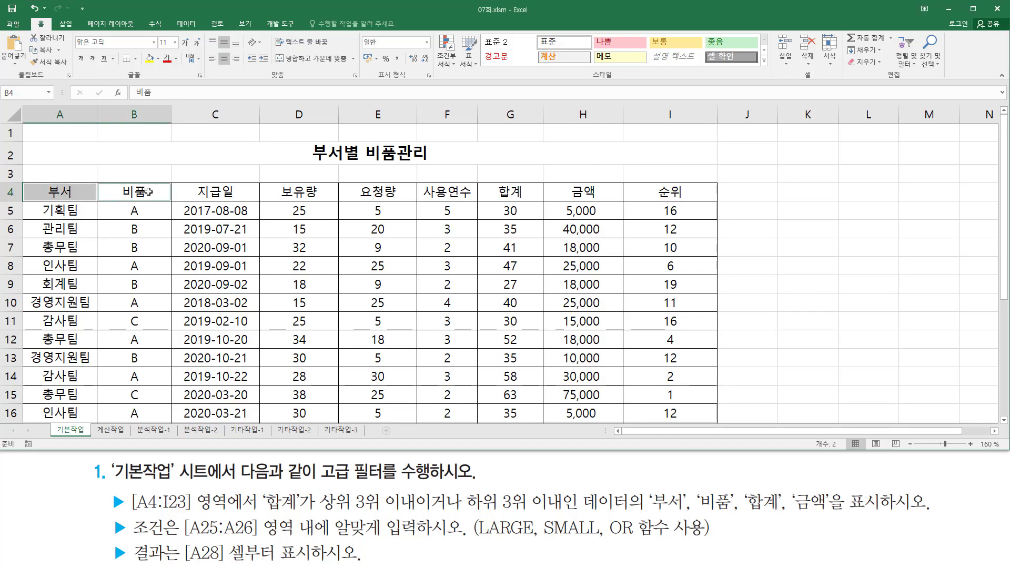
ctrl+click(491, 191)
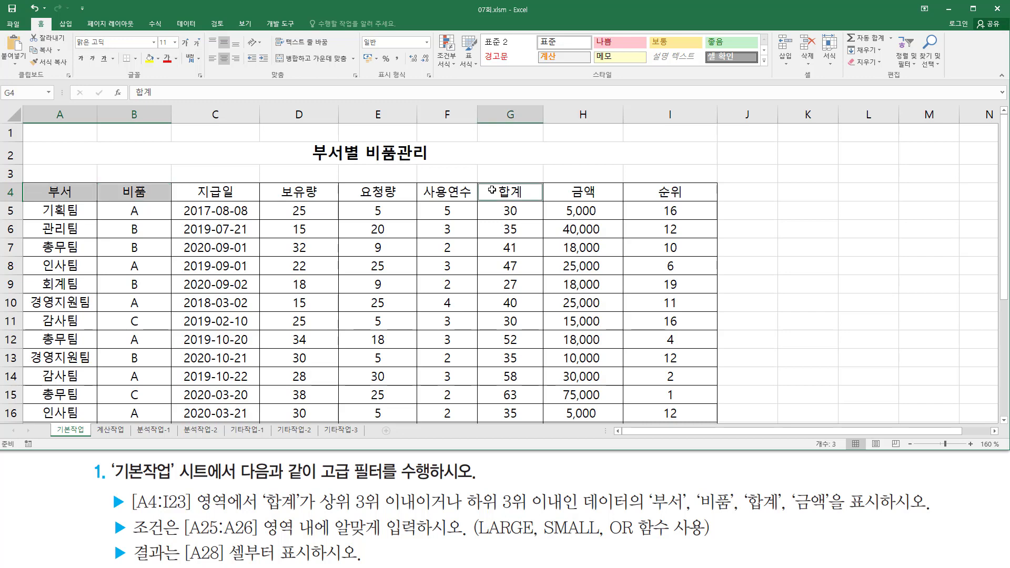
ctrl+click(570, 192)
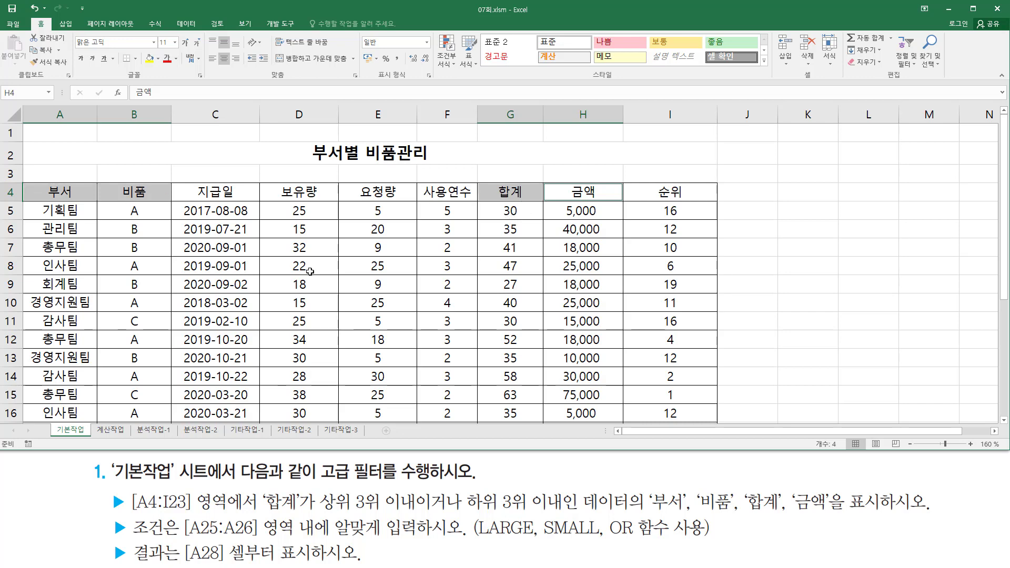
Enter the output headings 부서, 비품, 합계 and 금액 in cells A28 to D28.
scroll(310, 271, down, 7)
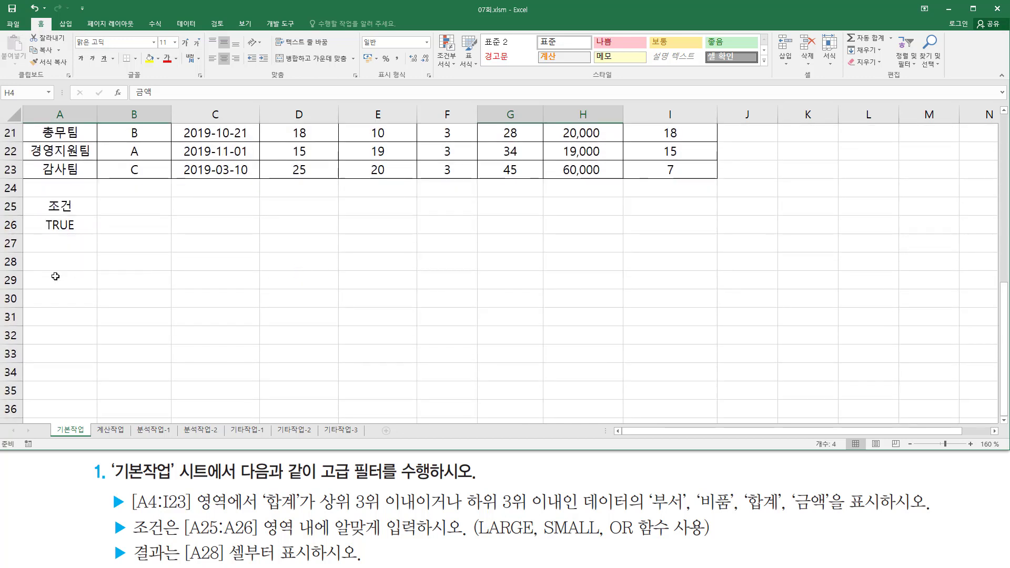
click(56, 262)
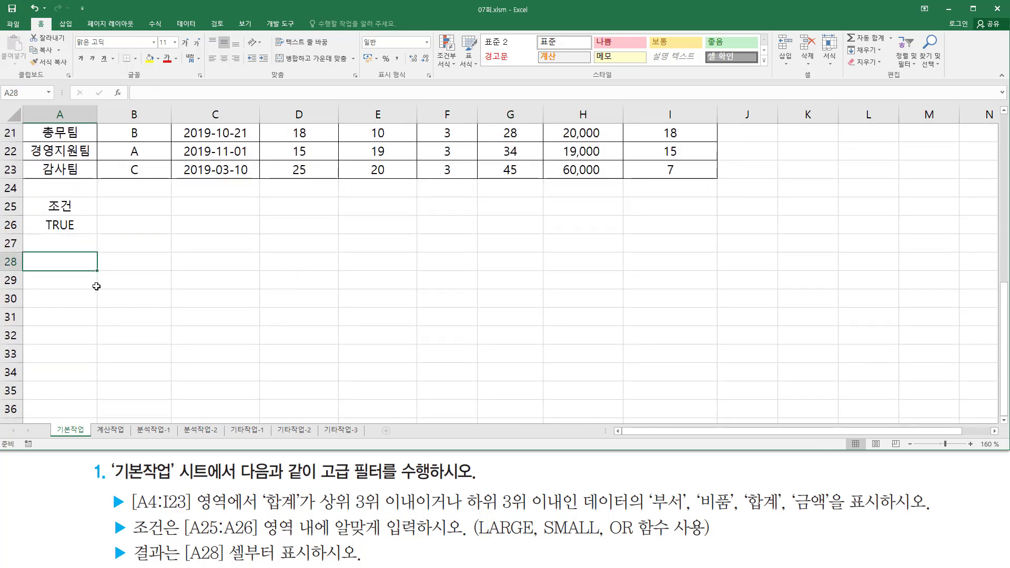
text(qn부서)
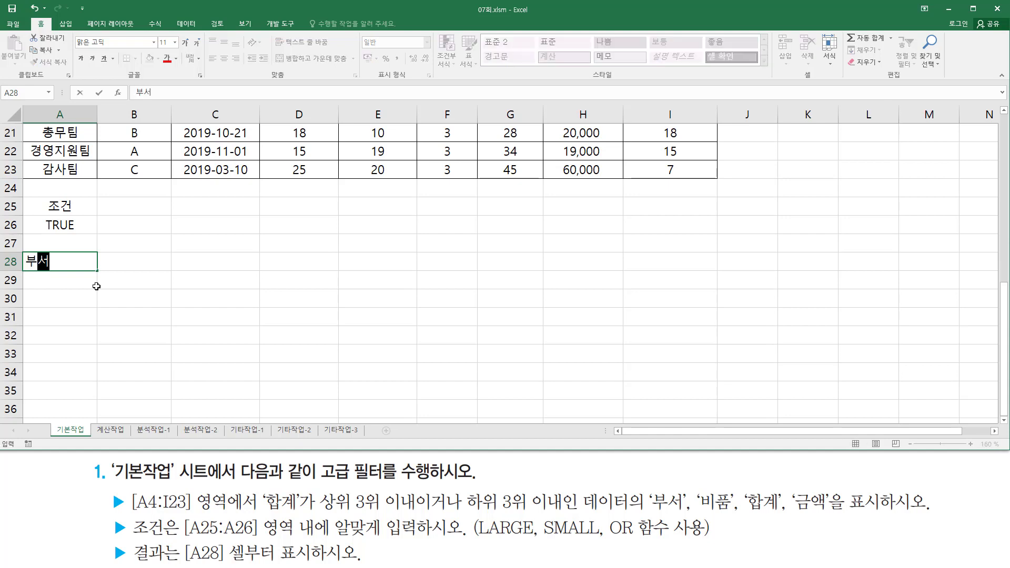
key(Tab)
text(비품)
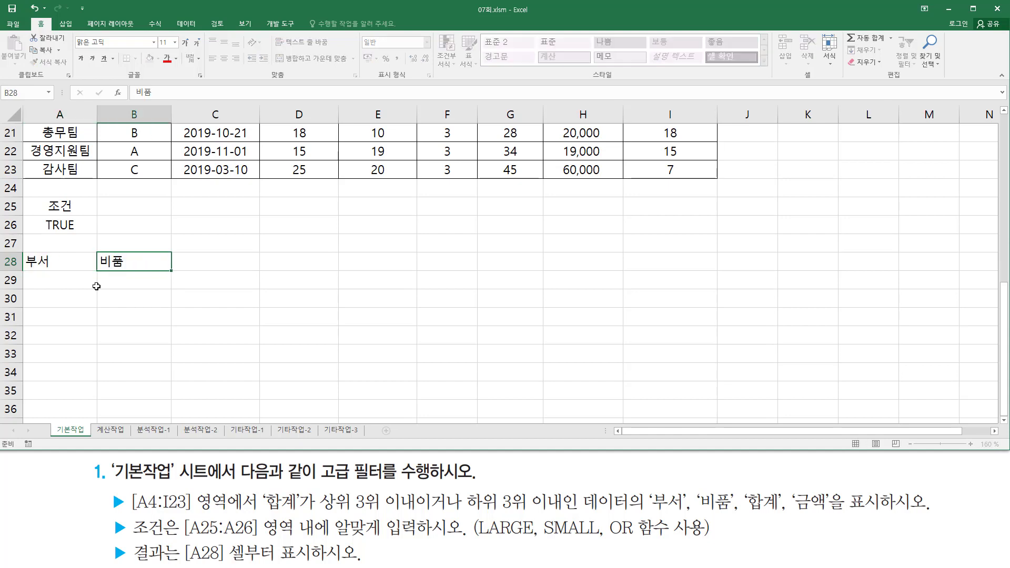
key(Tab)
text(합계)
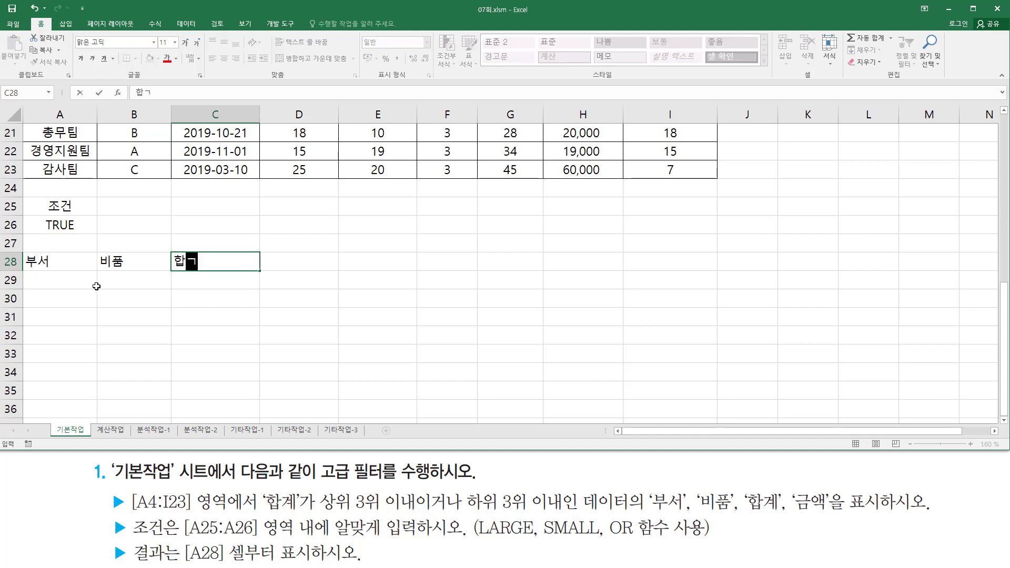
key(Tab)
text(금액)
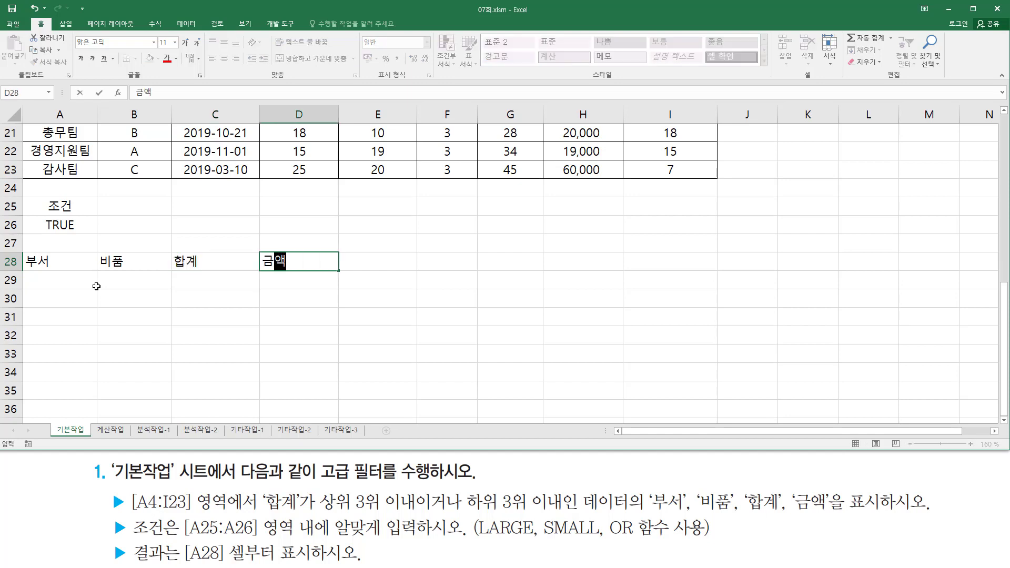
click(117, 293)
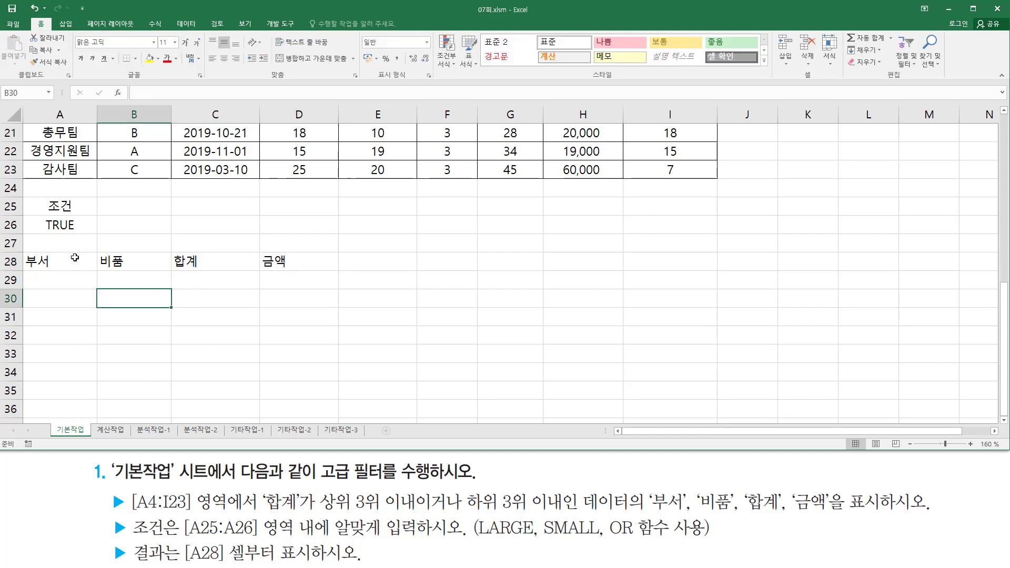
Compare the output headings in A28:D28 with the header row of the source table starting at A4.
drag(48, 260, 318, 263)
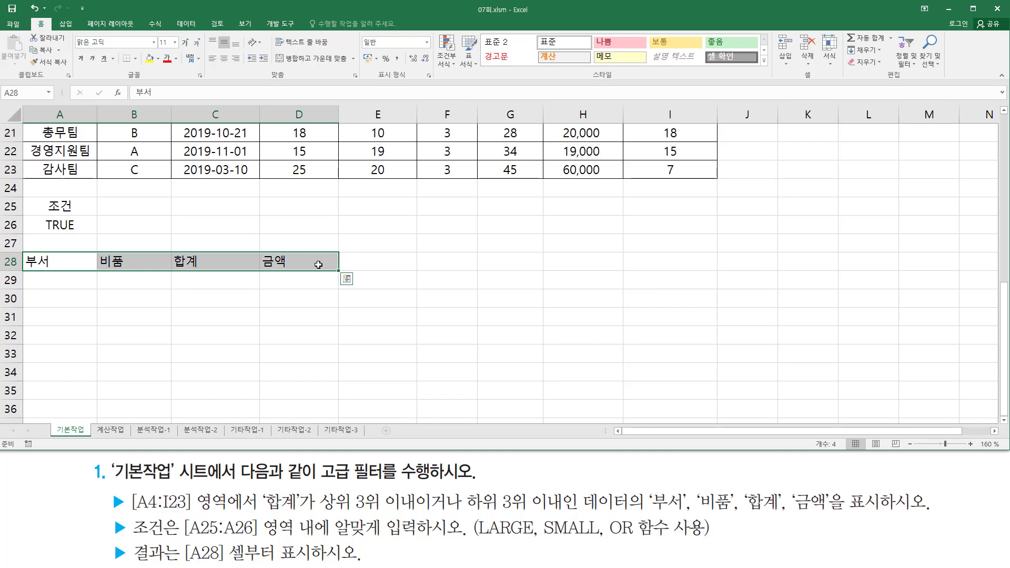
scroll(166, 287, up, 7)
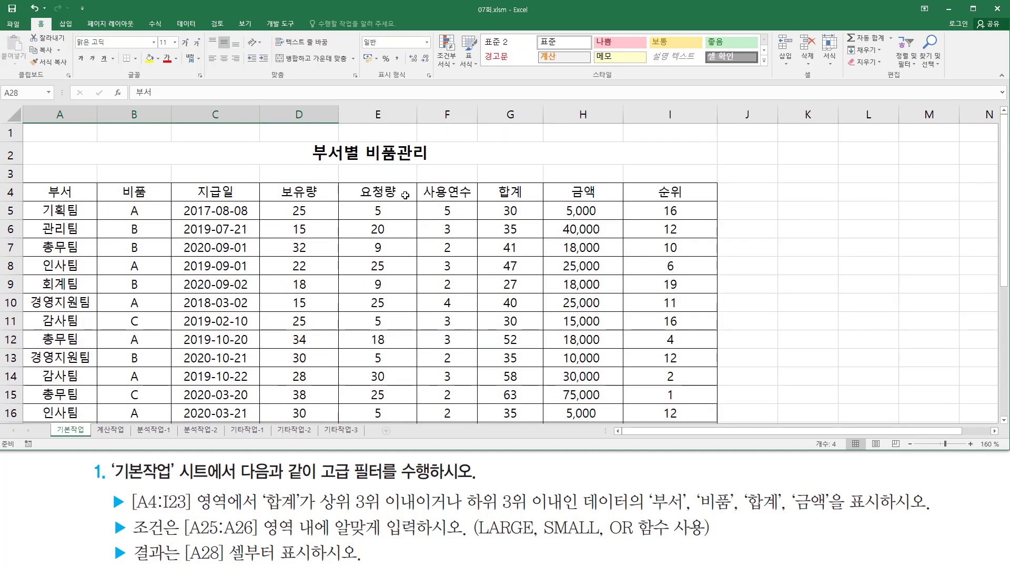
scroll(419, 236, down, 7)
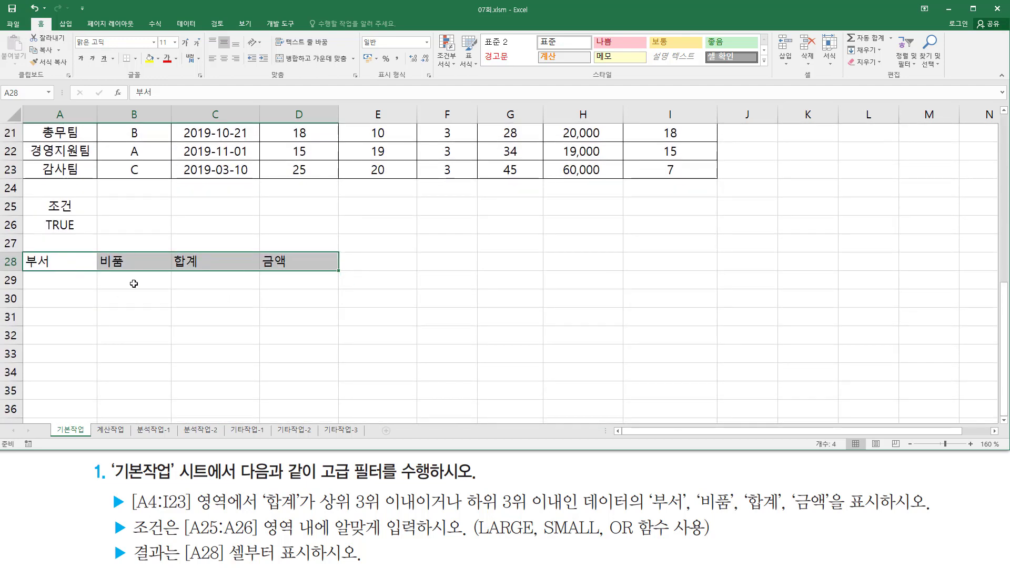
scroll(133, 283, up, 7)
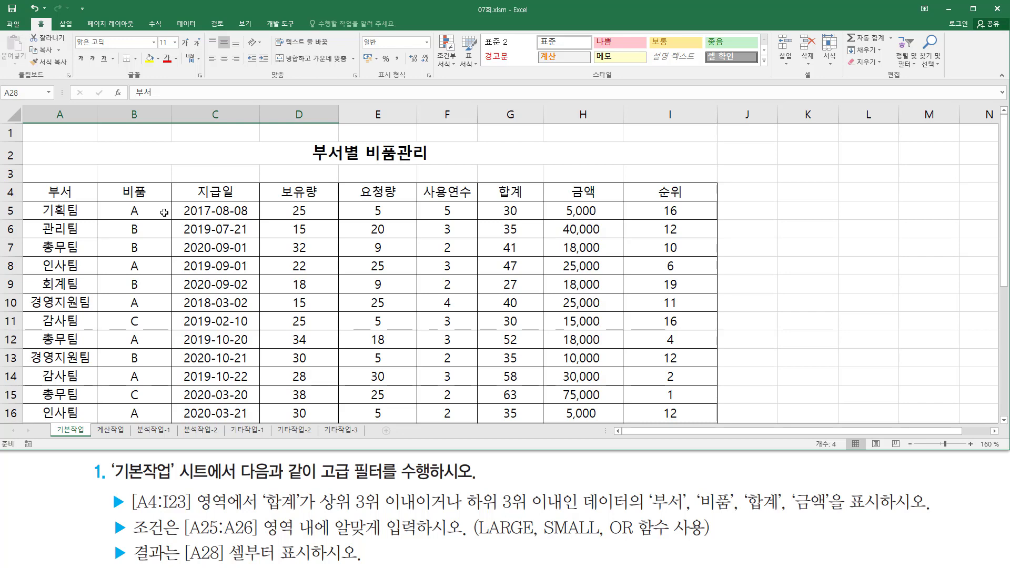
scroll(164, 213, down, 7)
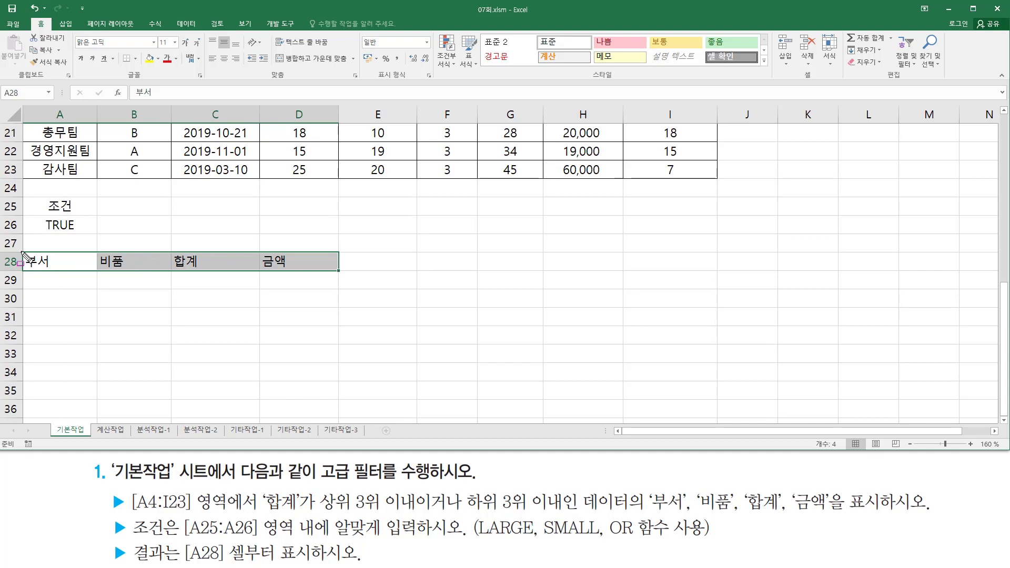
drag(21, 251, 354, 283)
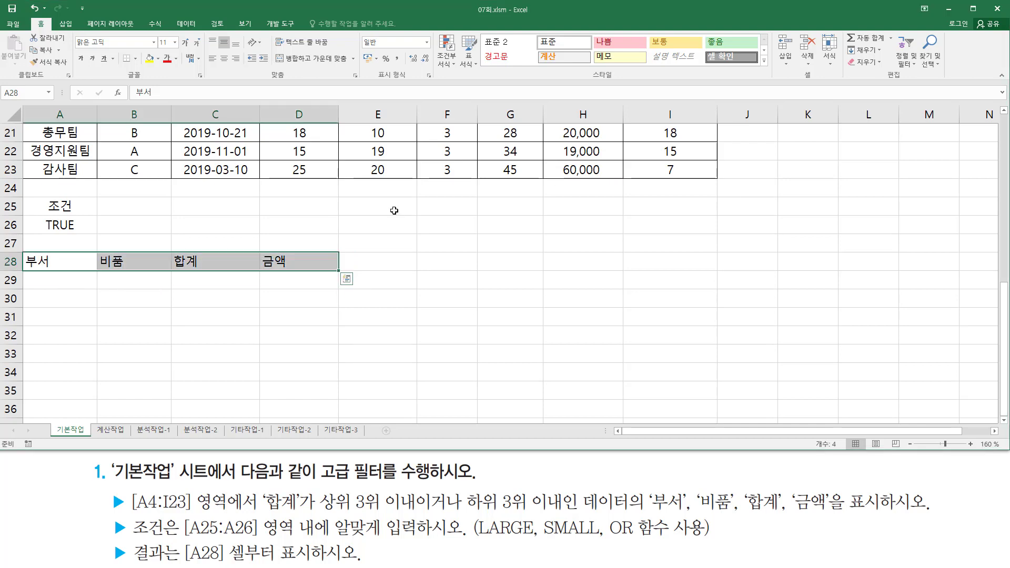
scroll(394, 210, up, 3)
scroll(394, 210, up, 4)
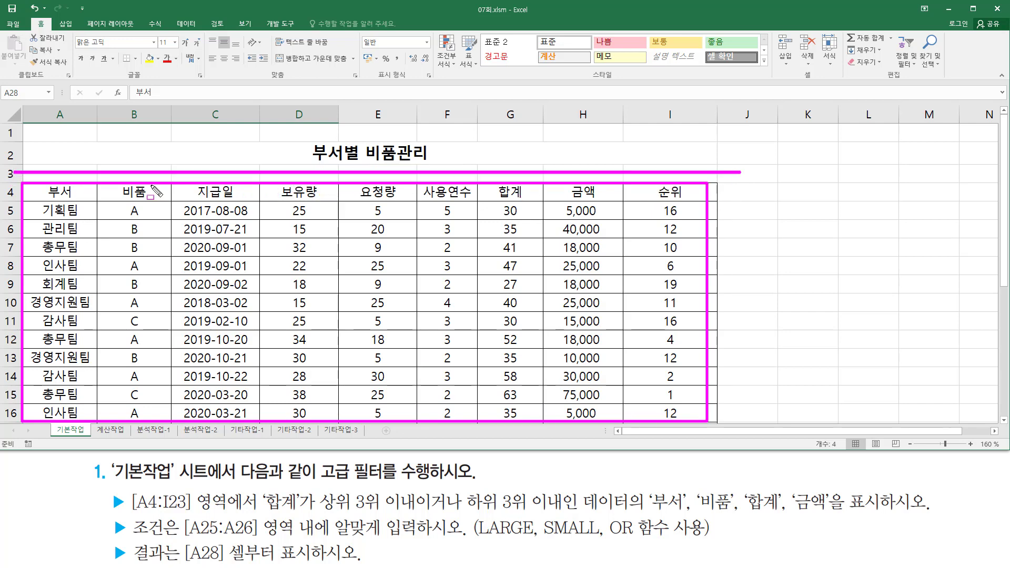
click(298, 304)
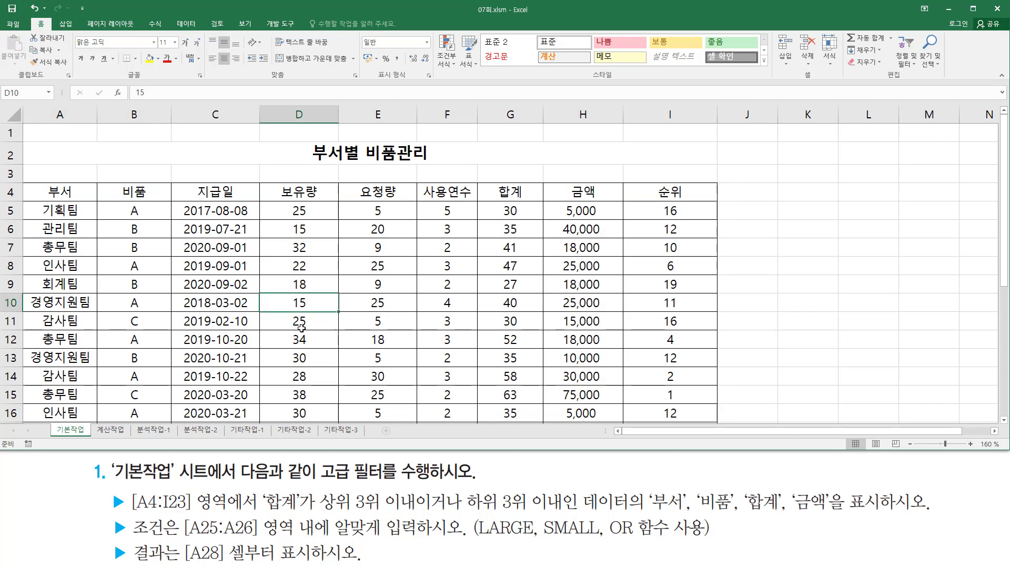
click(368, 303)
click(399, 358)
click(294, 358)
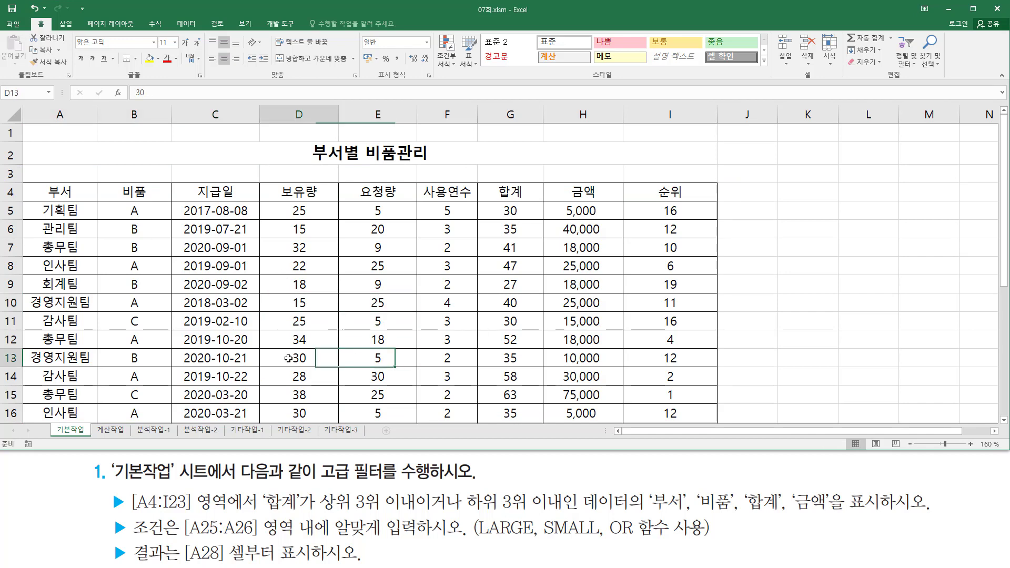
click(433, 279)
click(498, 314)
click(432, 352)
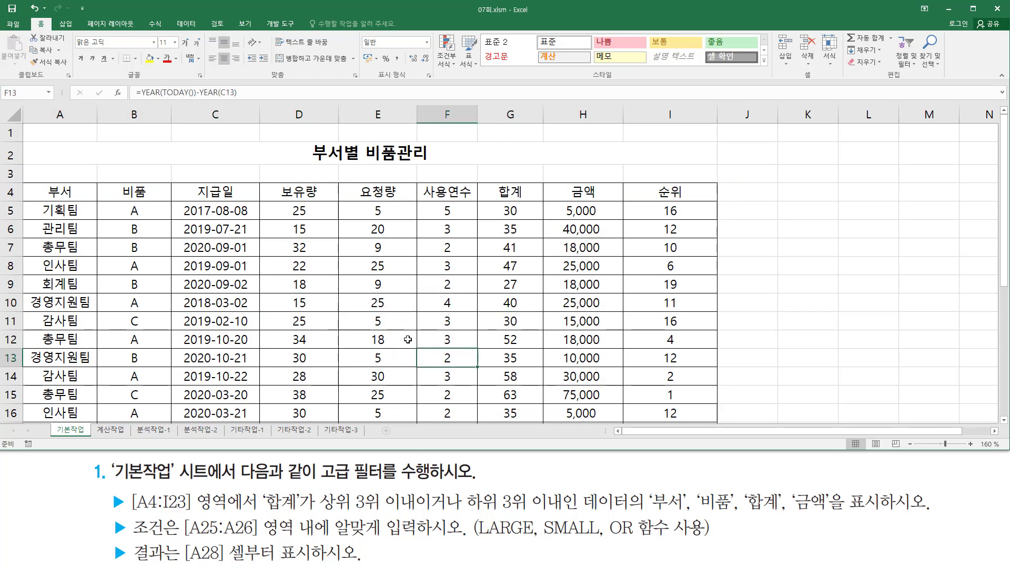
click(338, 340)
Start an advanced filter from a cell inside the source table and choose to copy the results to another location (다른 장소에 복사).
click(302, 286)
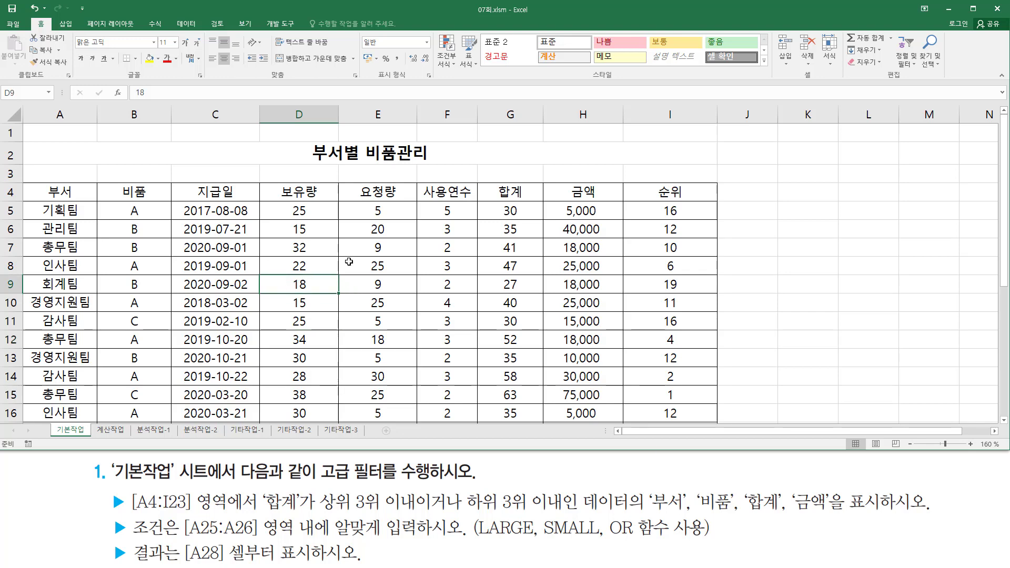
click(186, 25)
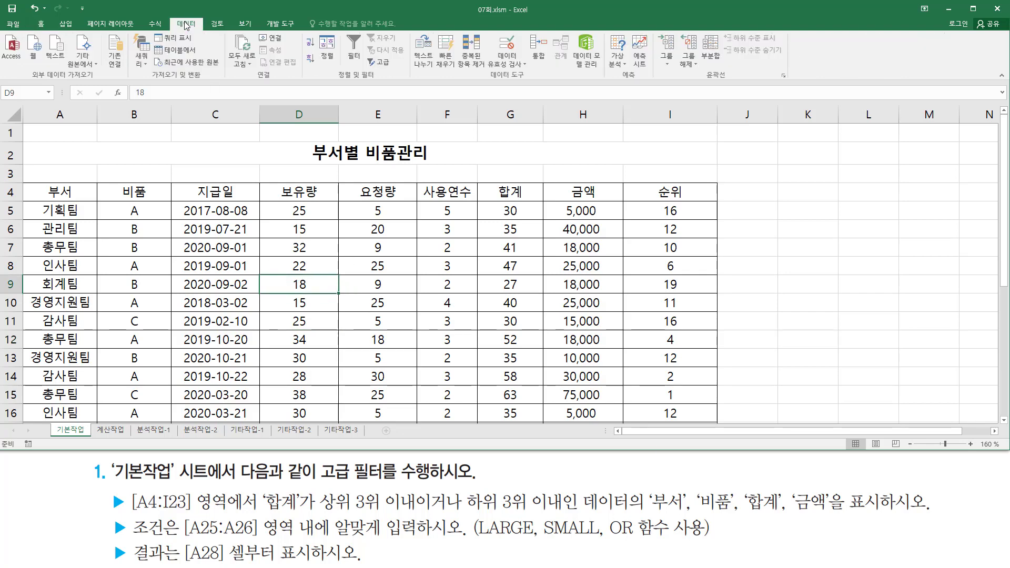
click(378, 62)
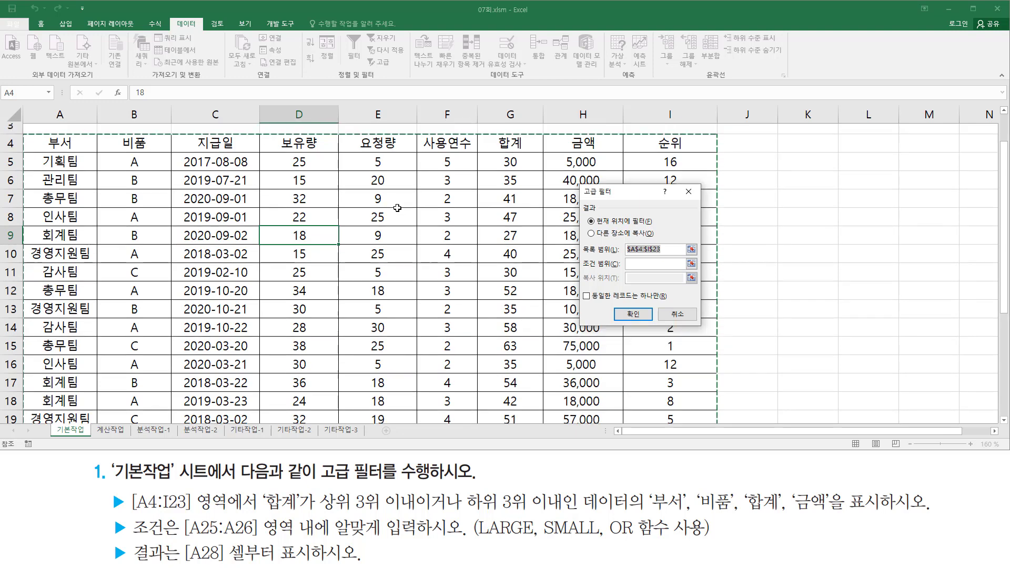
scroll(398, 207, up, 1)
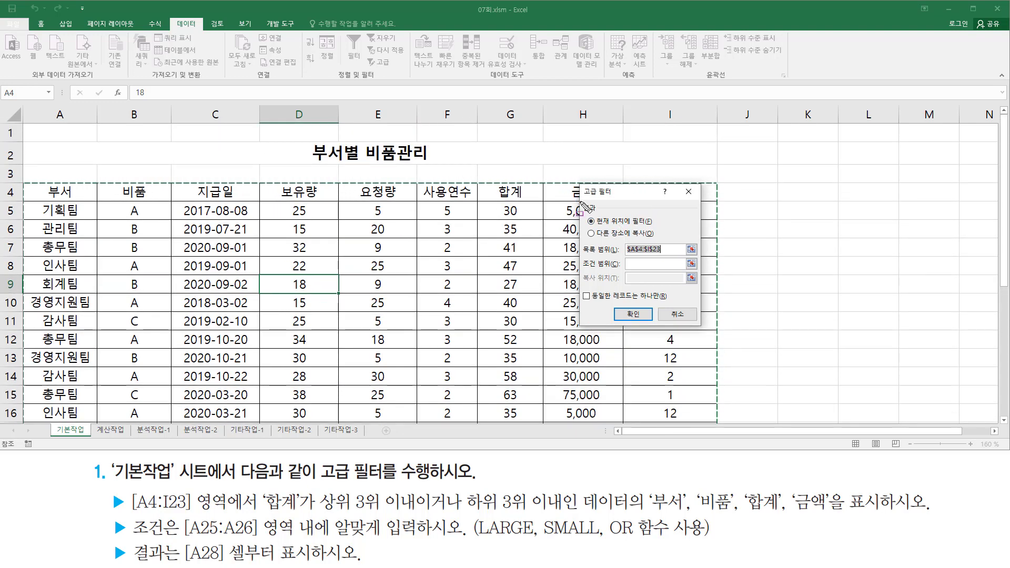
mouse_move(582, 203)
mouse_down()
mouse_move(615, 231)
mouse_move(668, 243)
mouse_up()
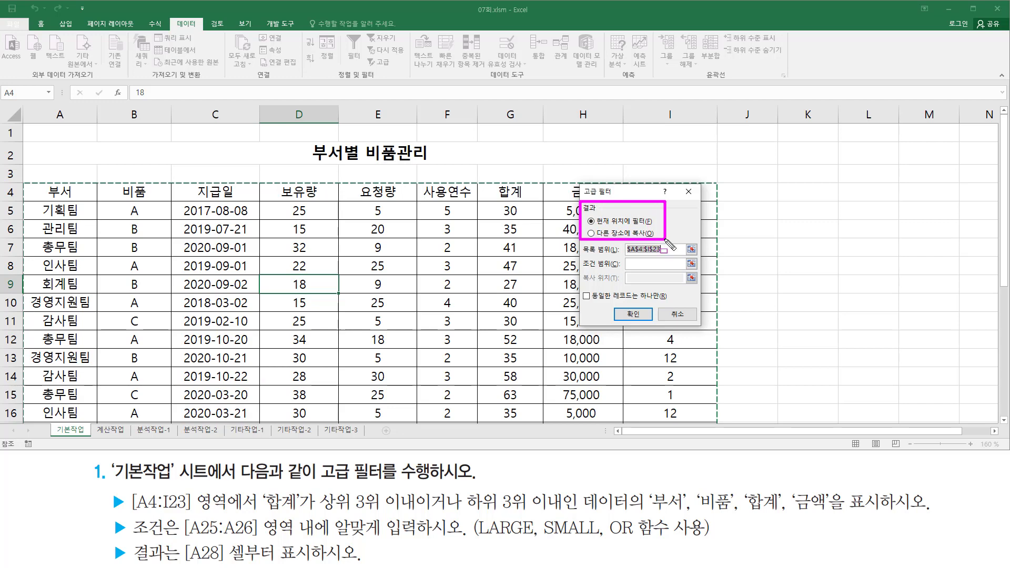
key(Escape)
scroll(604, 237, down, 1)
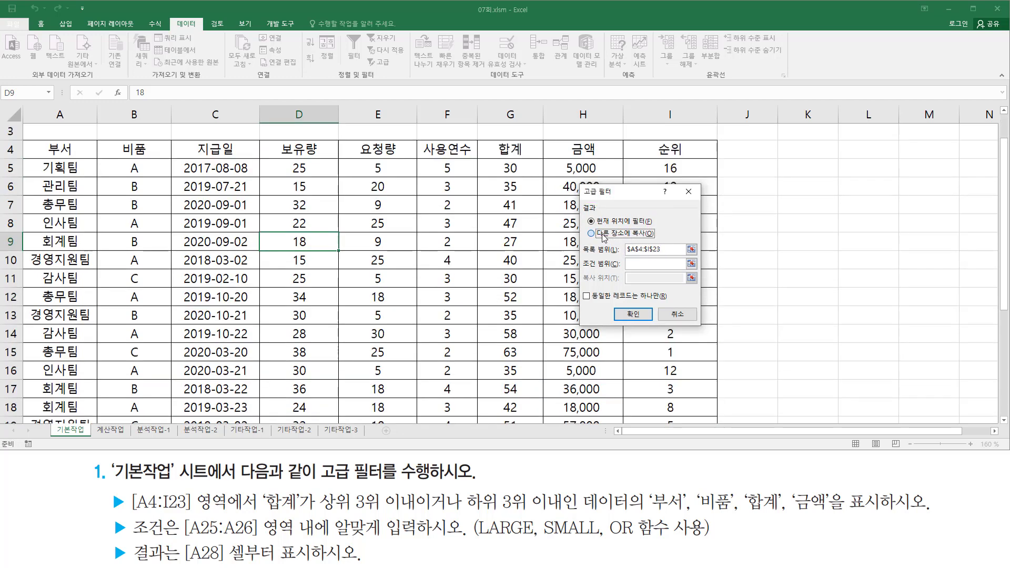
scroll(603, 236, down, 1)
click(593, 234)
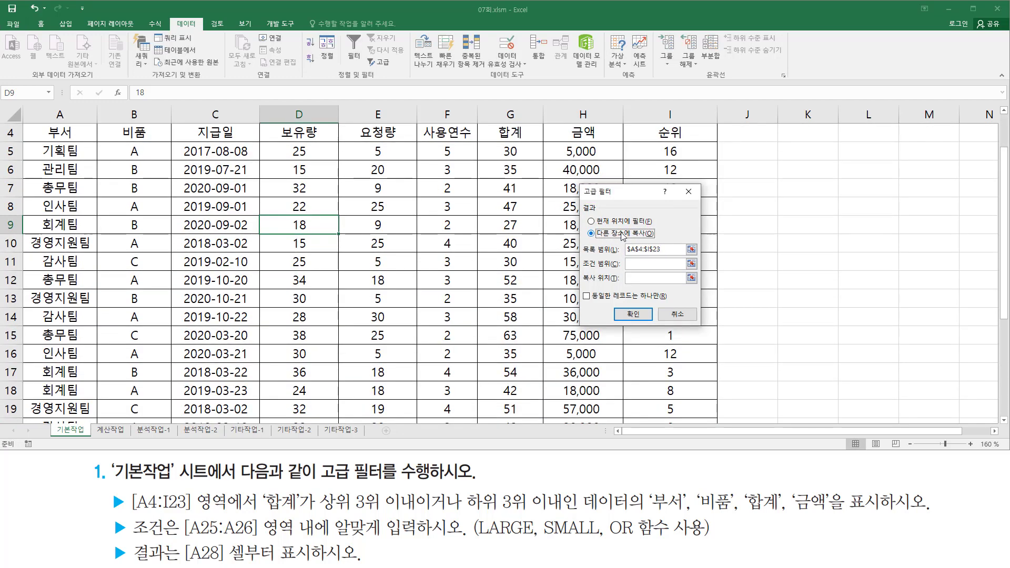
Check the advanced filter's list range A4:I23 against the table and set the criteria range to A25:A26.
click(639, 251)
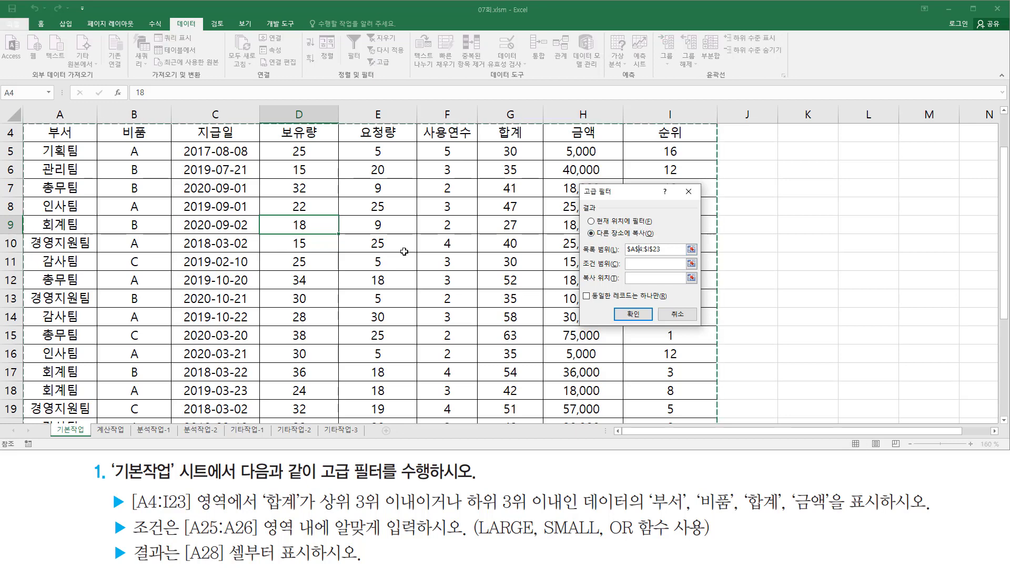
scroll(372, 234, up, 1)
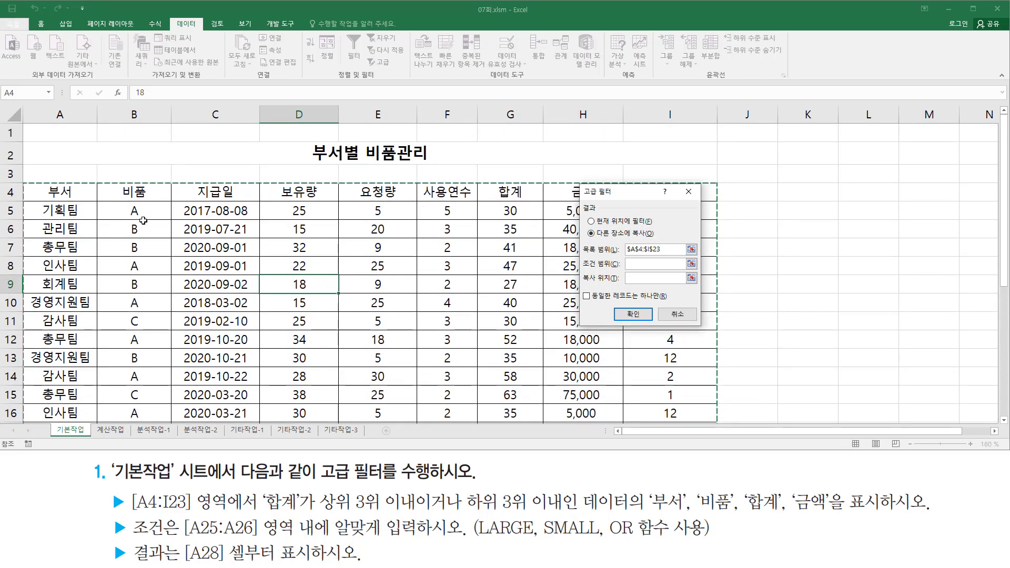
scroll(143, 220, down, 3)
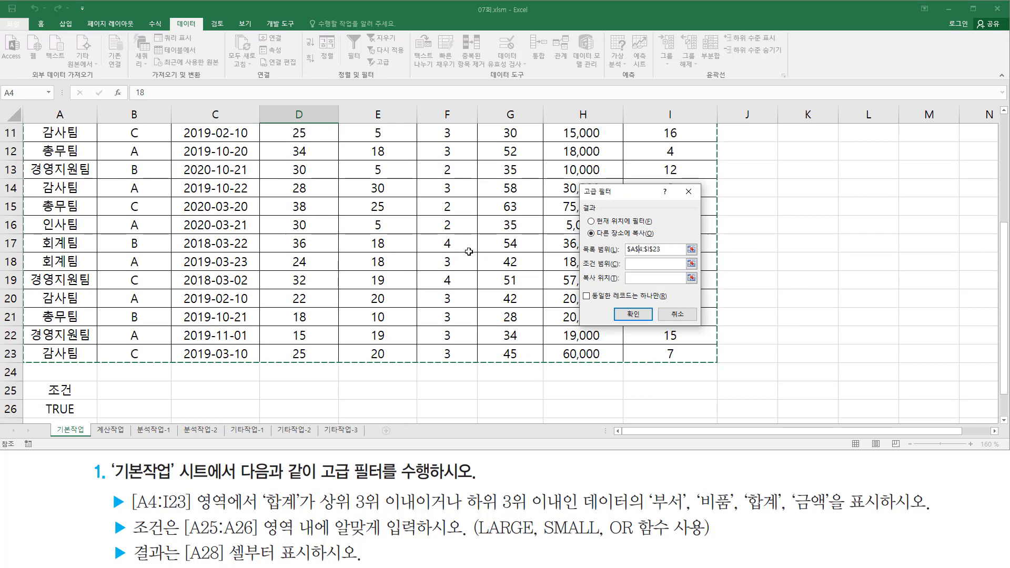
click(636, 265)
drag(69, 390, 67, 405)
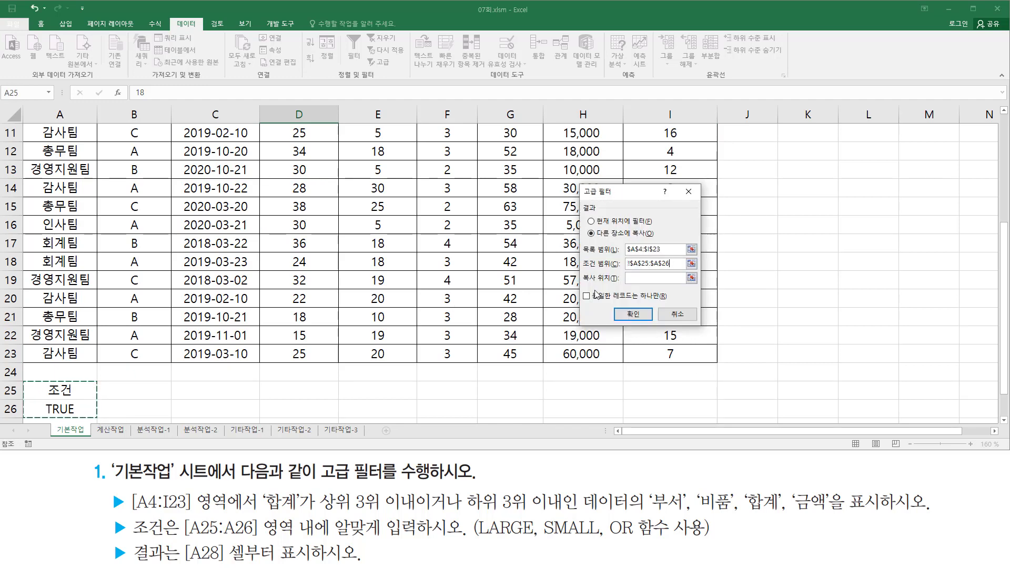
Set the advanced filter's copy-to range to the output headings A28:D28 and run the filter.
click(643, 279)
scroll(243, 307, down, 3)
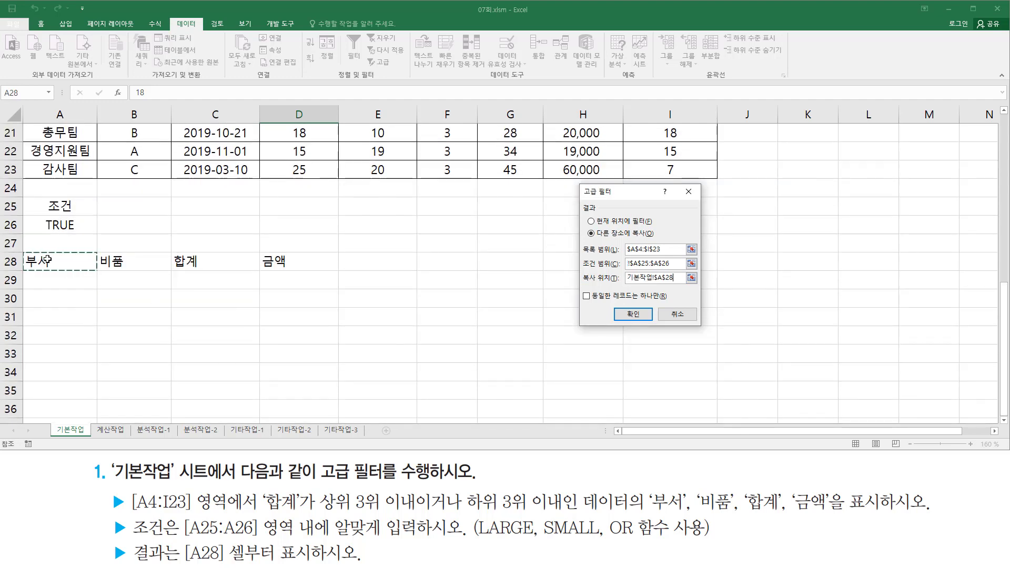
drag(43, 261, 273, 263)
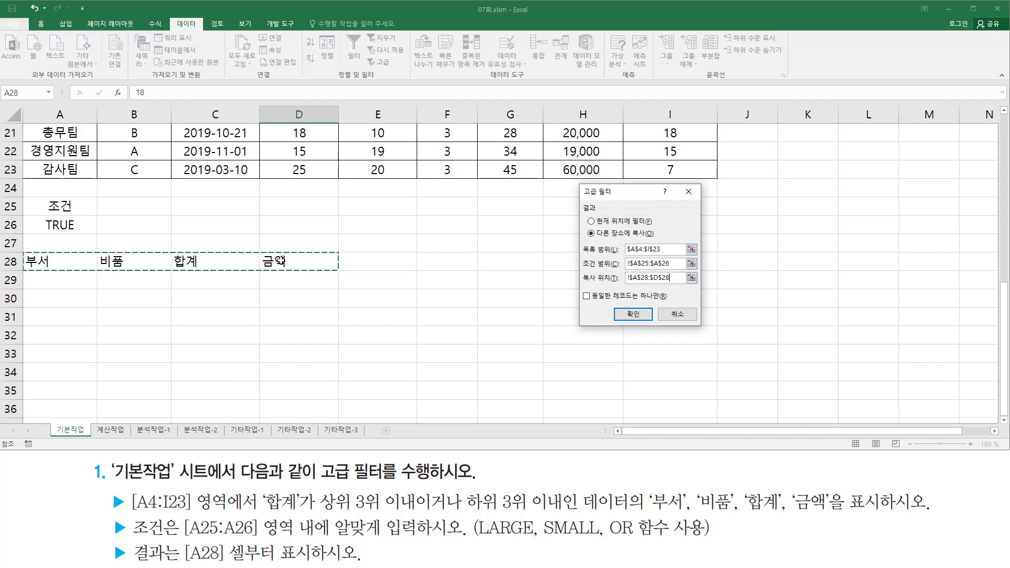
click(643, 315)
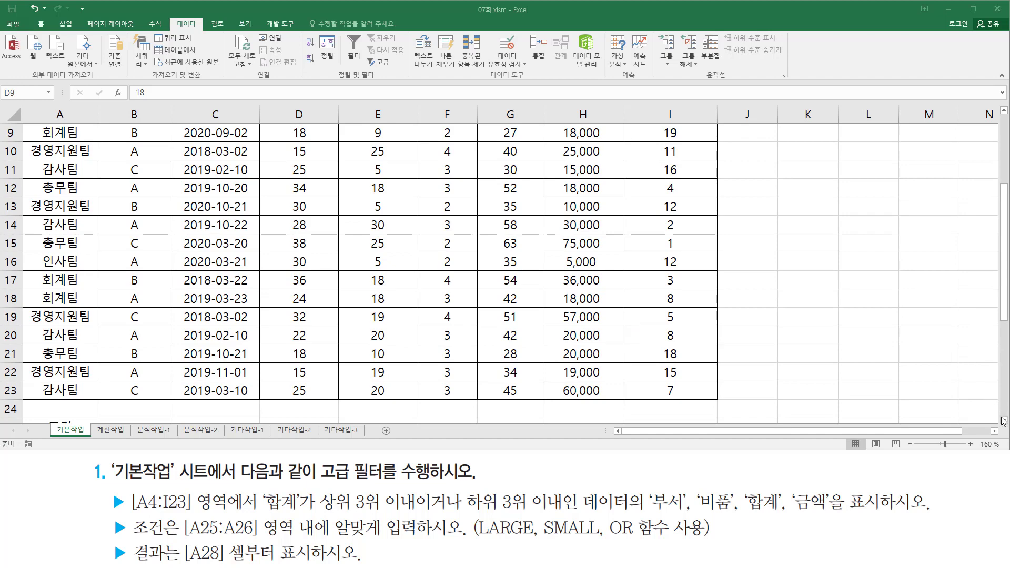
Check the 합계 values in the filtered output starting at A28 against the top-3 and bottom-3 condition.
drag(1004, 420, 1003, 421)
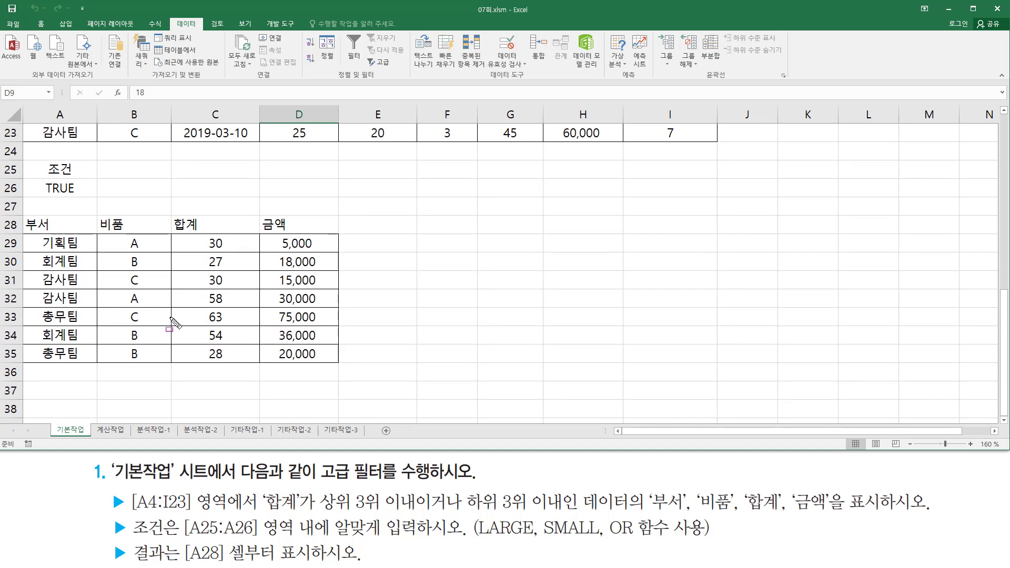
drag(202, 289, 230, 343)
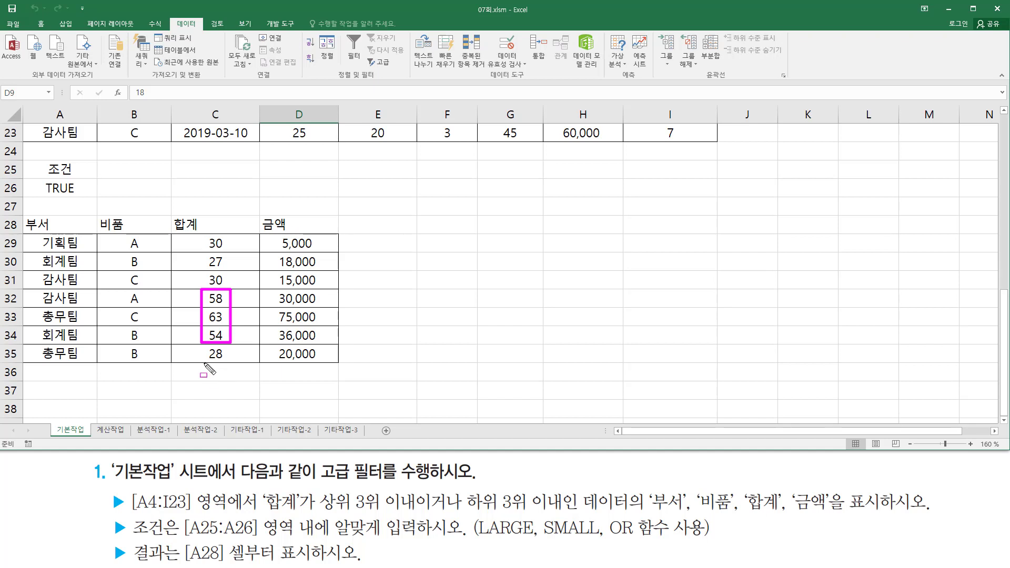
drag(203, 362, 227, 362)
mouse_move(204, 268)
mouse_down()
mouse_move(225, 268)
mouse_move(222, 247)
mouse_up()
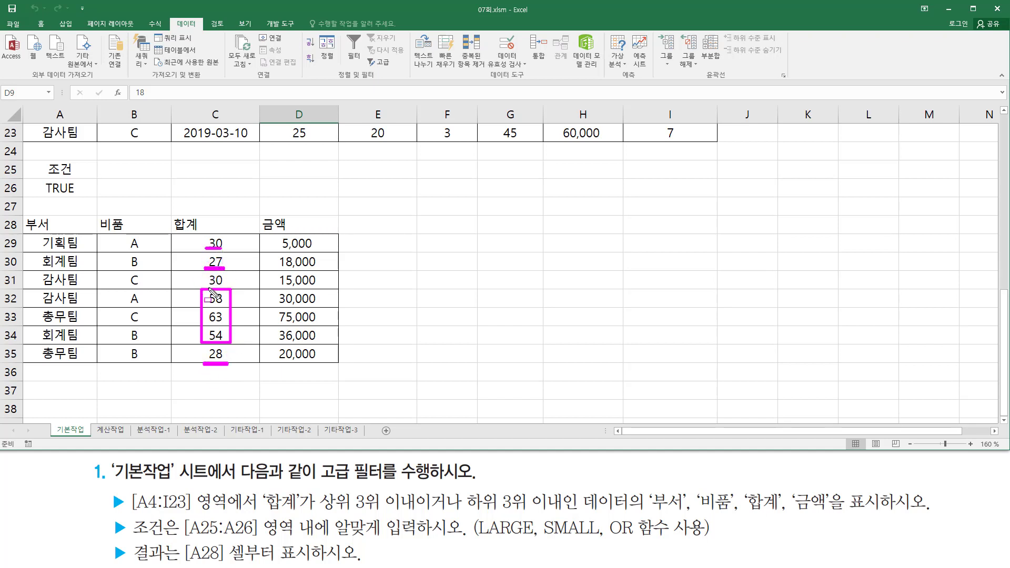
drag(202, 285, 227, 285)
key(Escape)
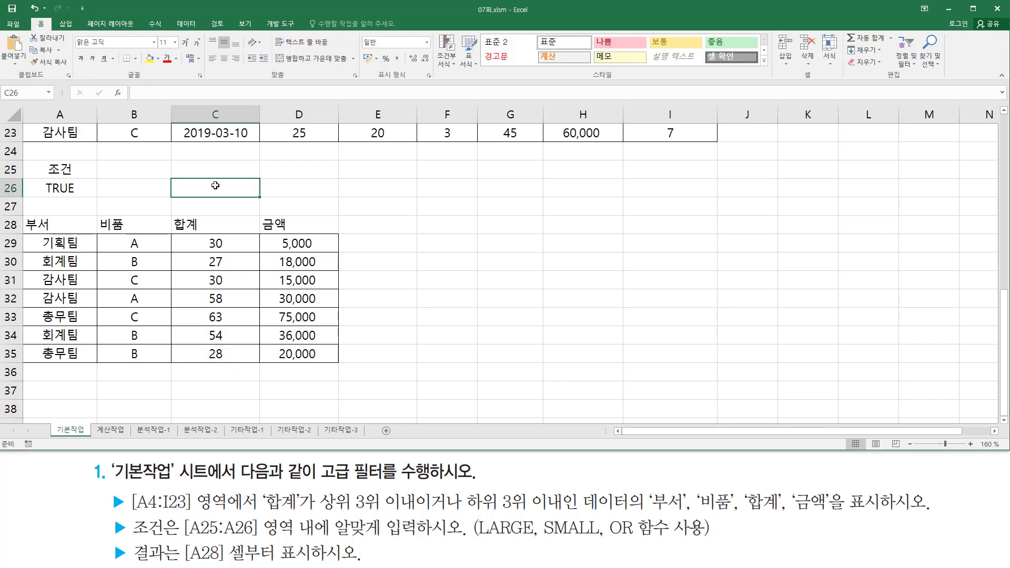
Paste the criteria formula =OR( G5>=LARGE($G$5:$G$23, 3), G5<=SMALL($G$5:$G$23, 3) ) as reference text in cell C26.
key(ctrl+v)
key(Return)
click(446, 280)
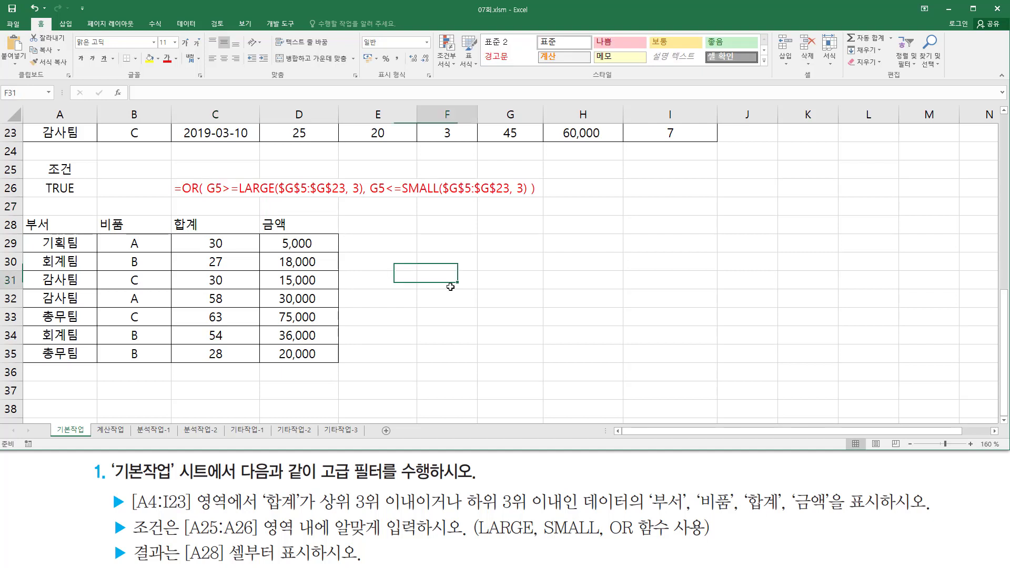
Examine the LARGE and SMALL comparisons and the enclosing OR function in the reference formula in C26.
drag(243, 197, 359, 198)
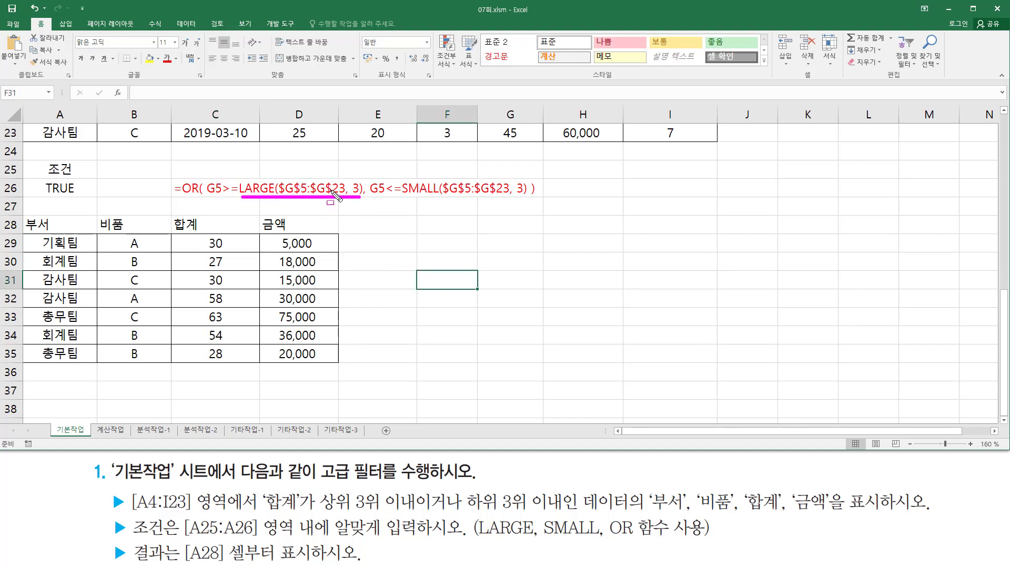
drag(404, 198, 526, 198)
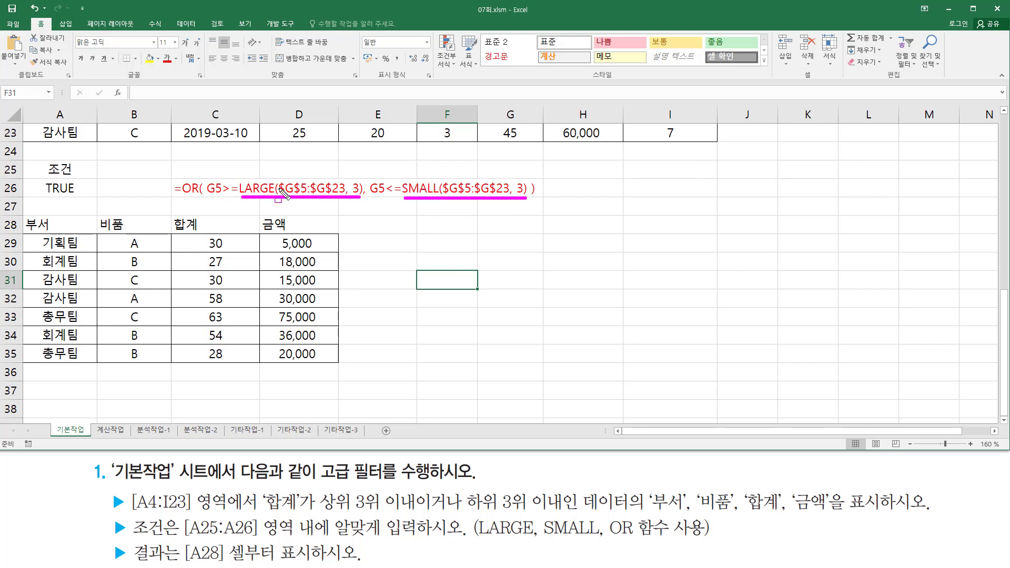
drag(221, 195, 236, 195)
drag(386, 196, 400, 196)
mouse_move(207, 174)
mouse_down()
mouse_move(389, 206)
mouse_move(523, 204)
mouse_move(529, 174)
mouse_up()
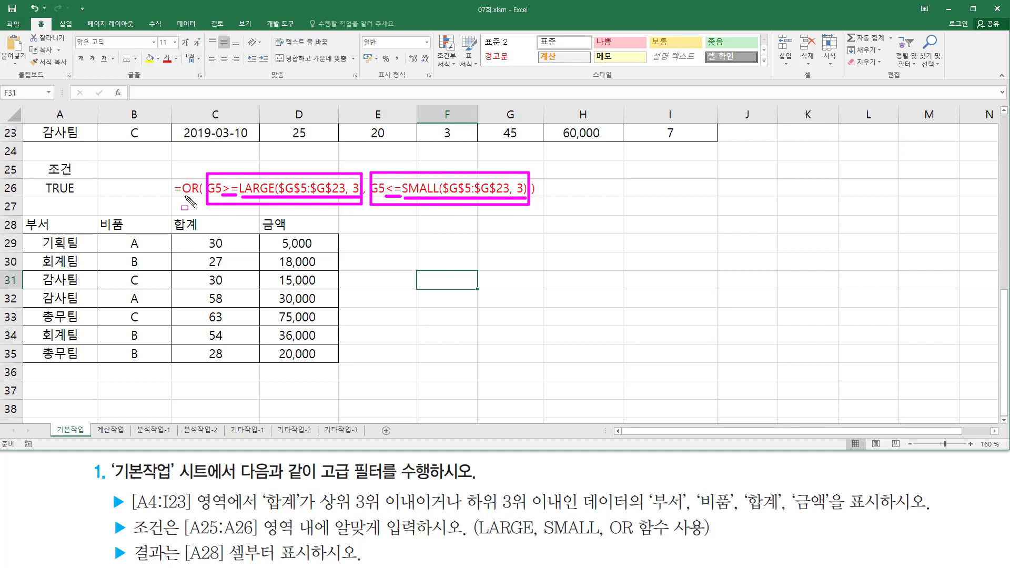
drag(180, 196, 200, 197)
key(Escape)
click(446, 296)
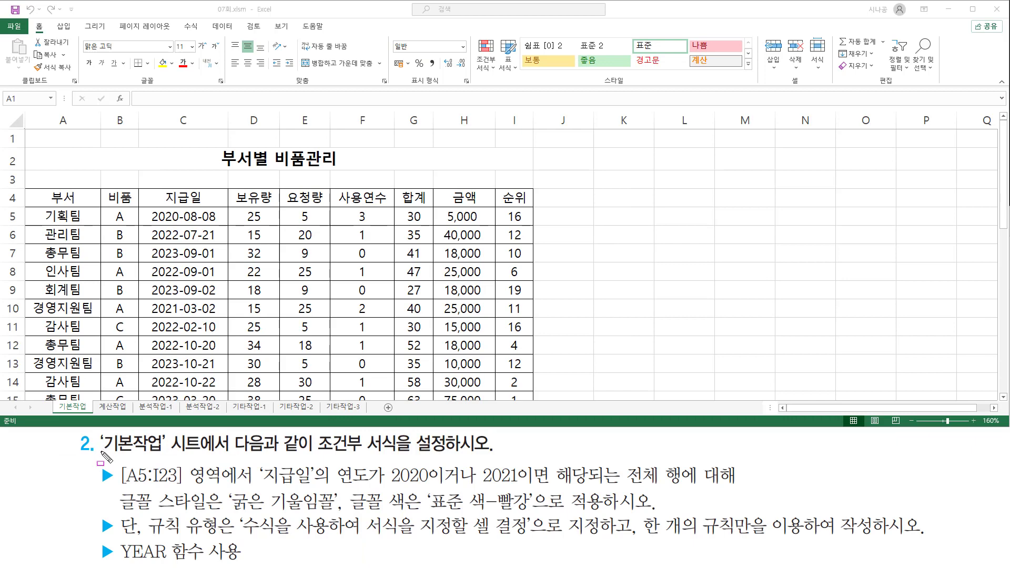
Read the conditional formatting task for the 기본작업 sheet and locate range A5:I23 and the 지급일 column.
drag(100, 451, 161, 451)
drag(315, 450, 394, 450)
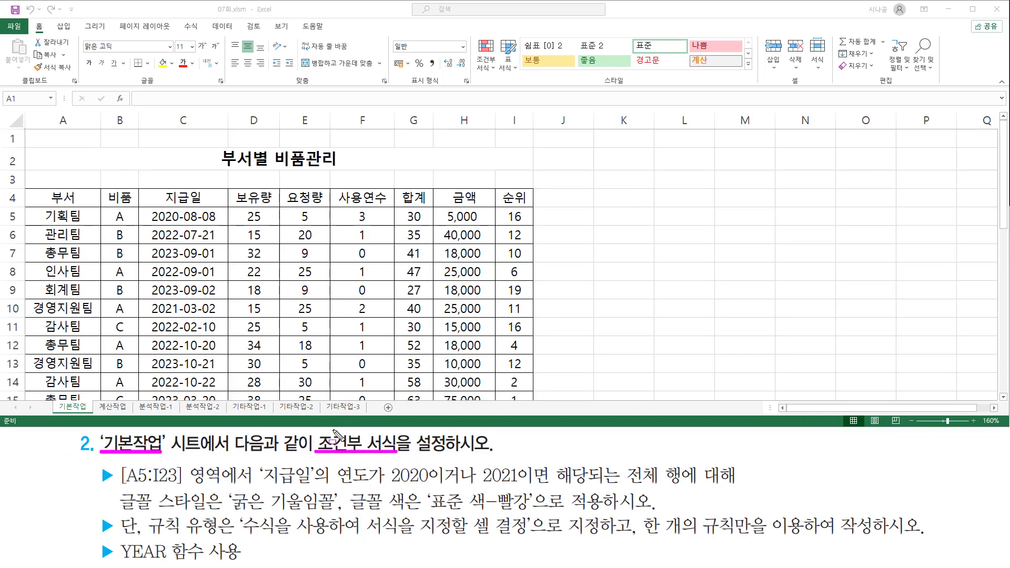
key(Escape)
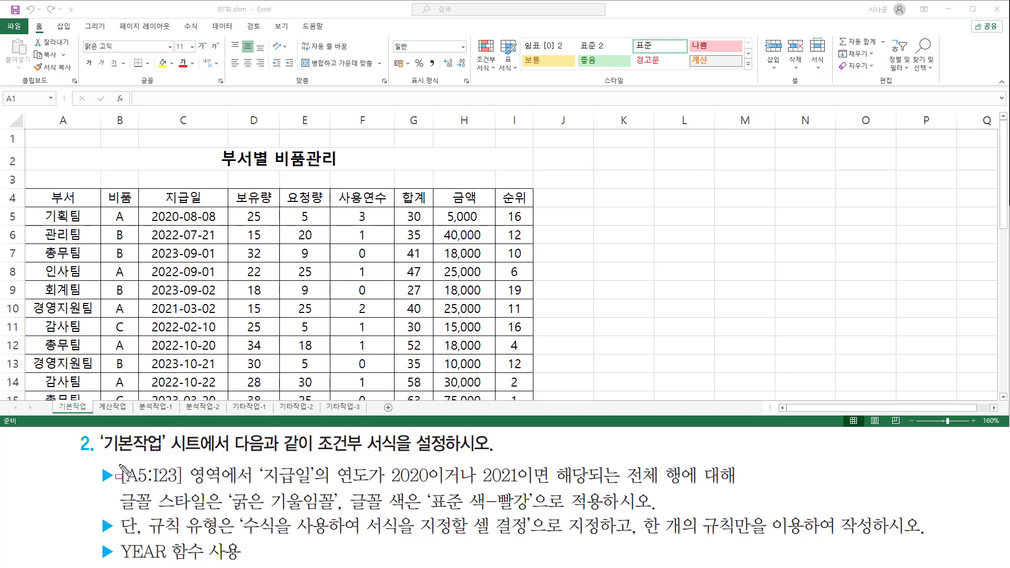
drag(118, 463, 139, 483)
drag(171, 487, 256, 491)
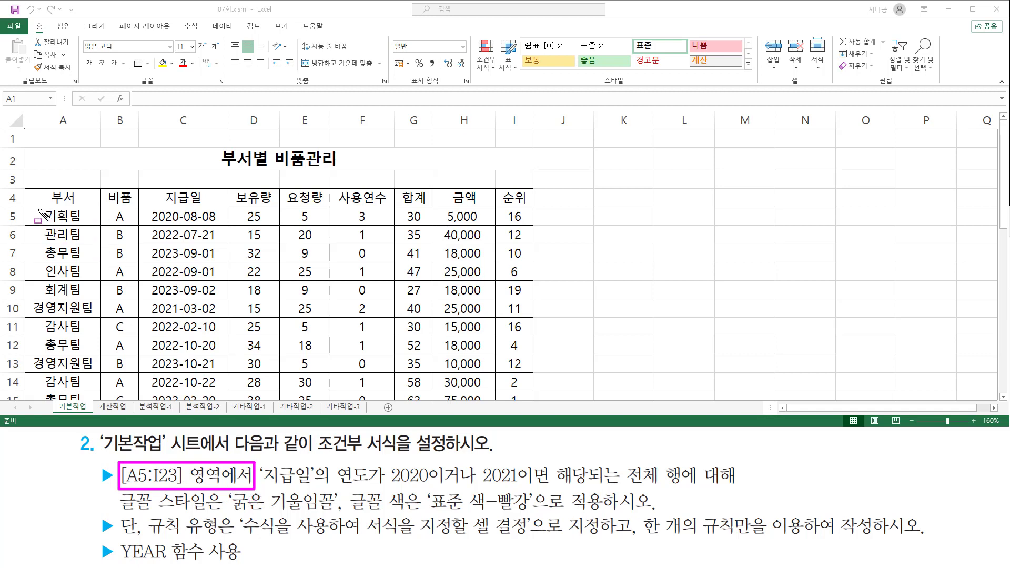
mouse_move(37, 209)
mouse_down()
mouse_move(58, 223)
mouse_move(220, 240)
mouse_move(490, 346)
mouse_move(531, 405)
mouse_up()
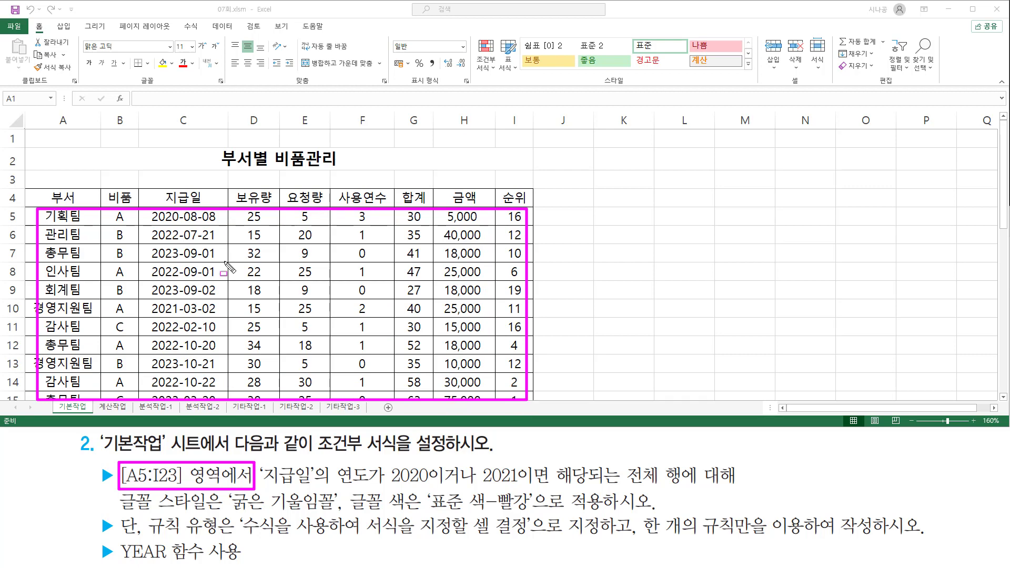
drag(255, 462, 314, 488)
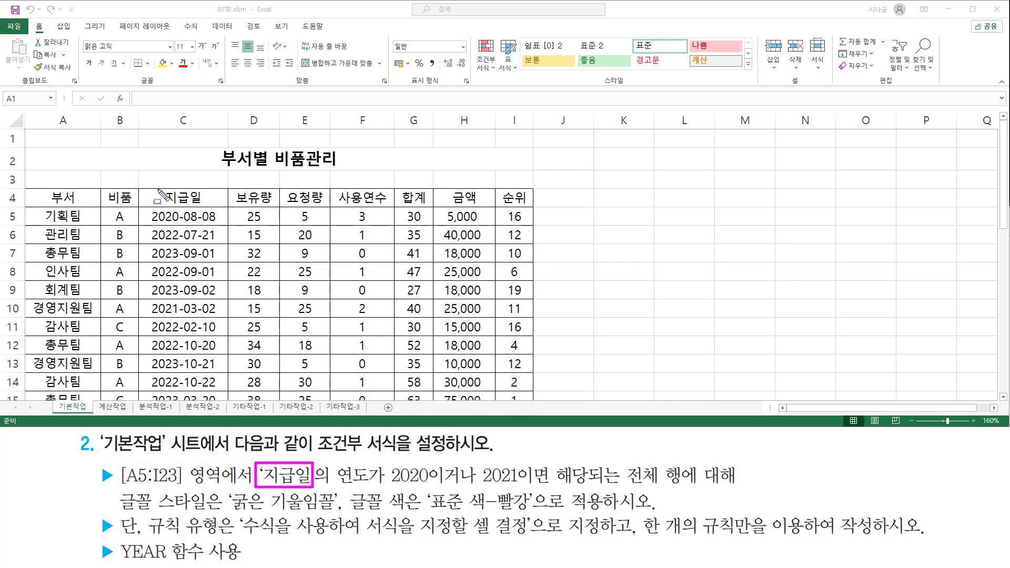
drag(157, 186, 208, 205)
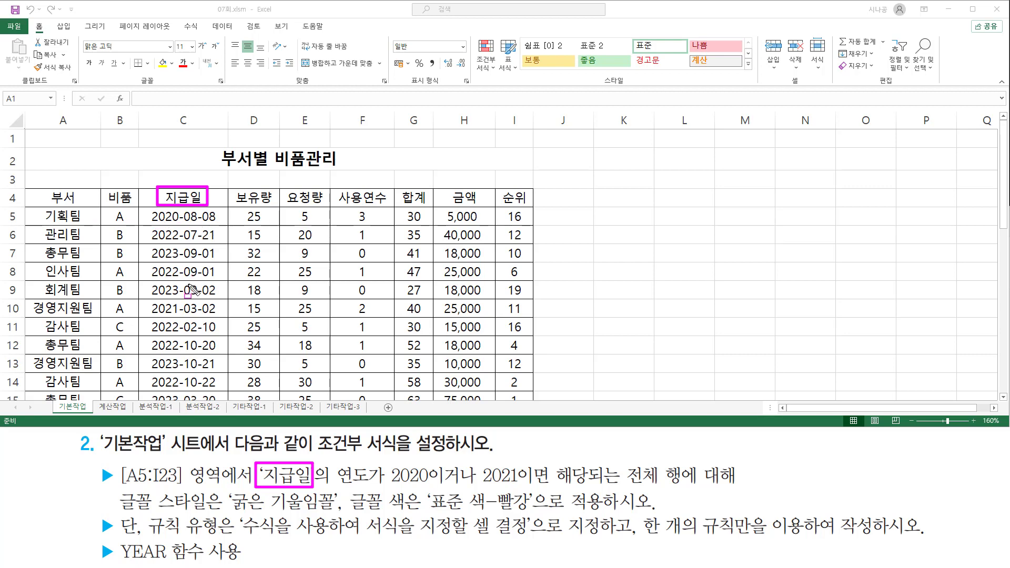
Review the task's year condition (2020 or 2021), whole-row scope, bold italic red font and required YEAR function.
mouse_move(336, 485)
mouse_down()
mouse_move(370, 485)
mouse_move(388, 463)
mouse_move(432, 486)
mouse_move(433, 463)
mouse_move(508, 487)
mouse_move(521, 464)
mouse_up()
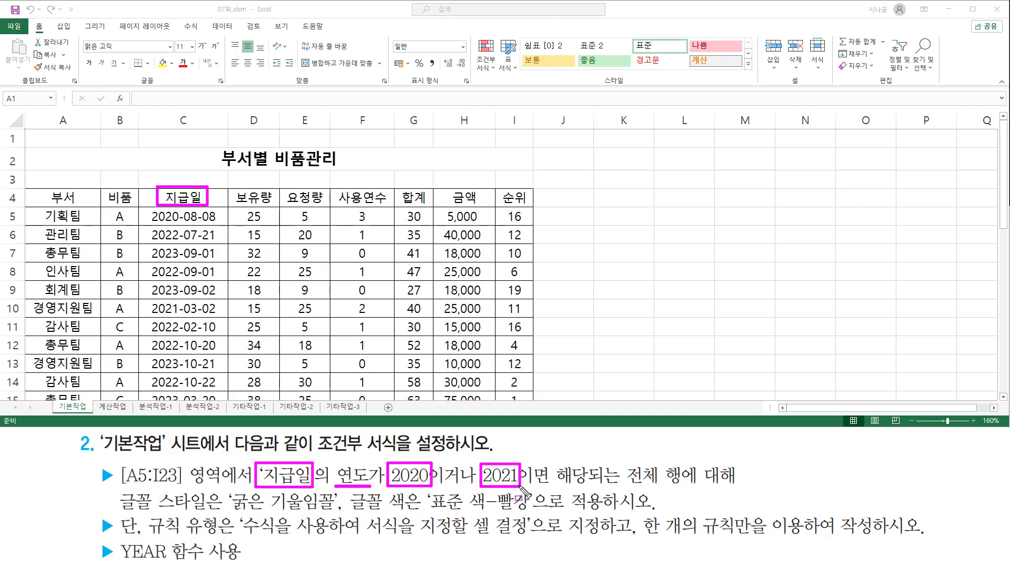
drag(621, 485, 682, 485)
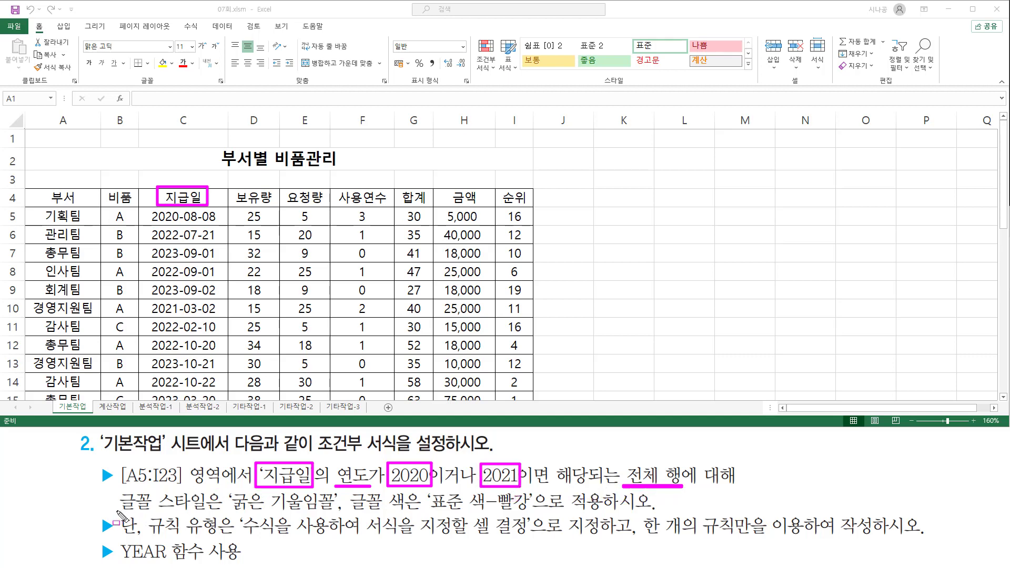
drag(117, 512, 532, 510)
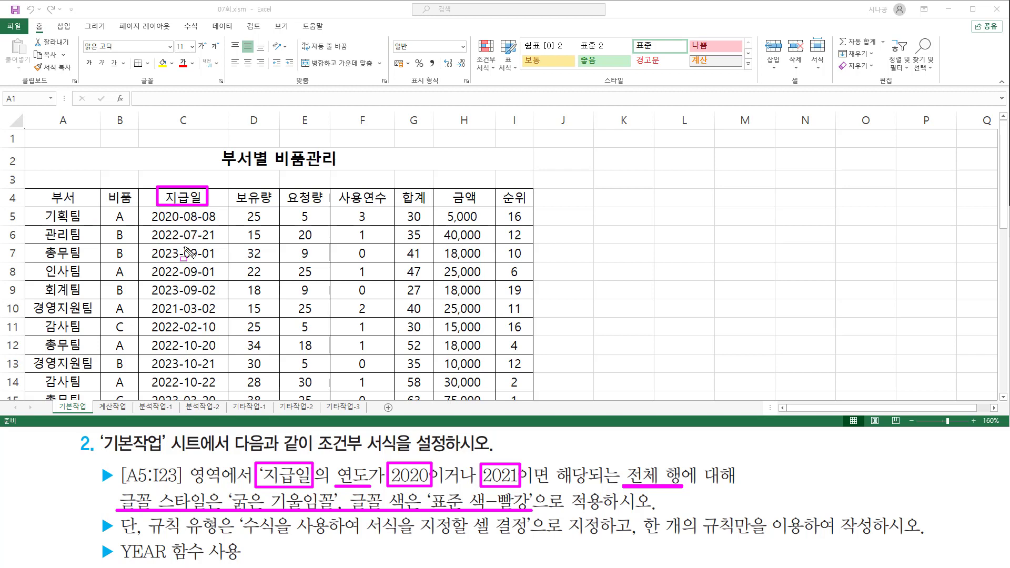
drag(162, 252, 164, 252)
key(ctrl+z)
drag(135, 543, 153, 540)
drag(406, 456, 421, 448)
mouse_move(495, 457)
mouse_down()
mouse_move(499, 465)
mouse_move(510, 443)
mouse_up()
drag(434, 483, 480, 485)
drag(117, 561, 239, 562)
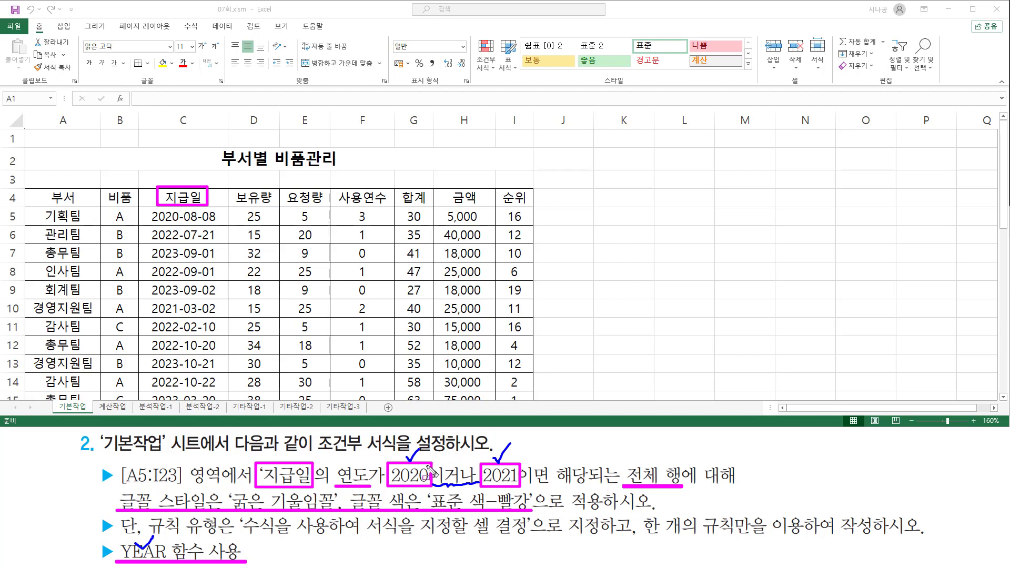
key(Escape)
Enter the note labels or in cell K6 and and in cell K7.
click(648, 234)
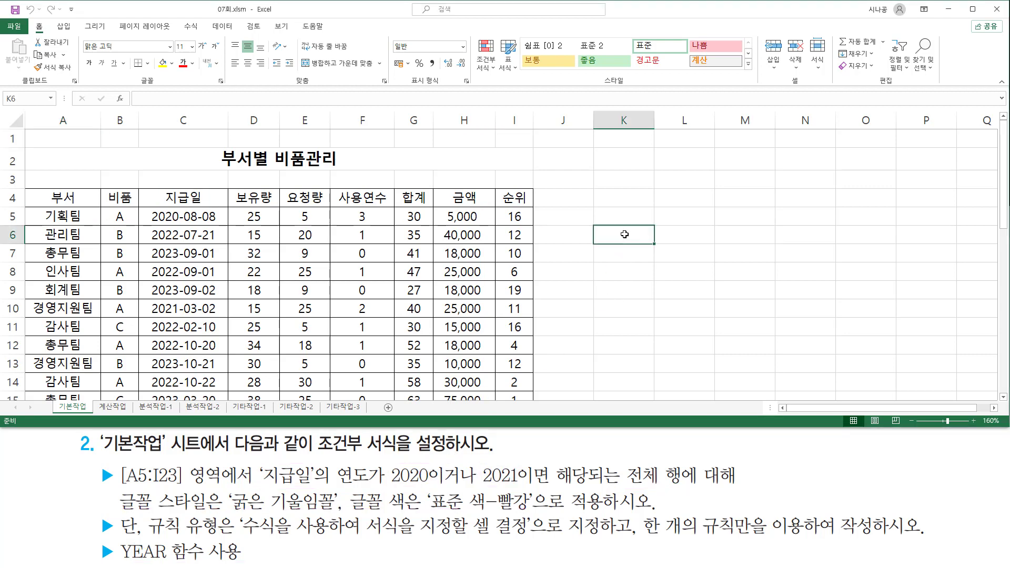
text(or)
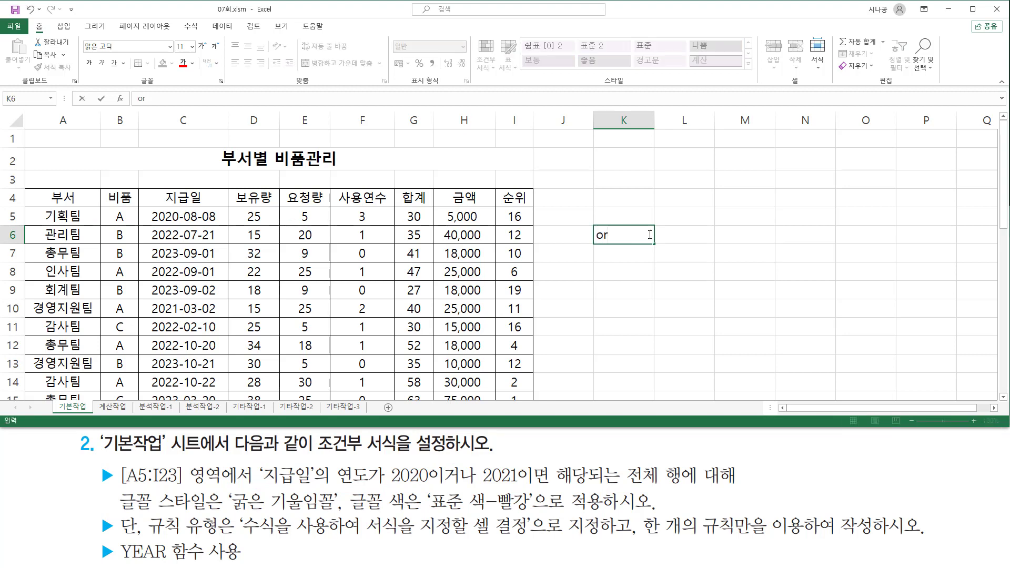
key(Return)
text(a)
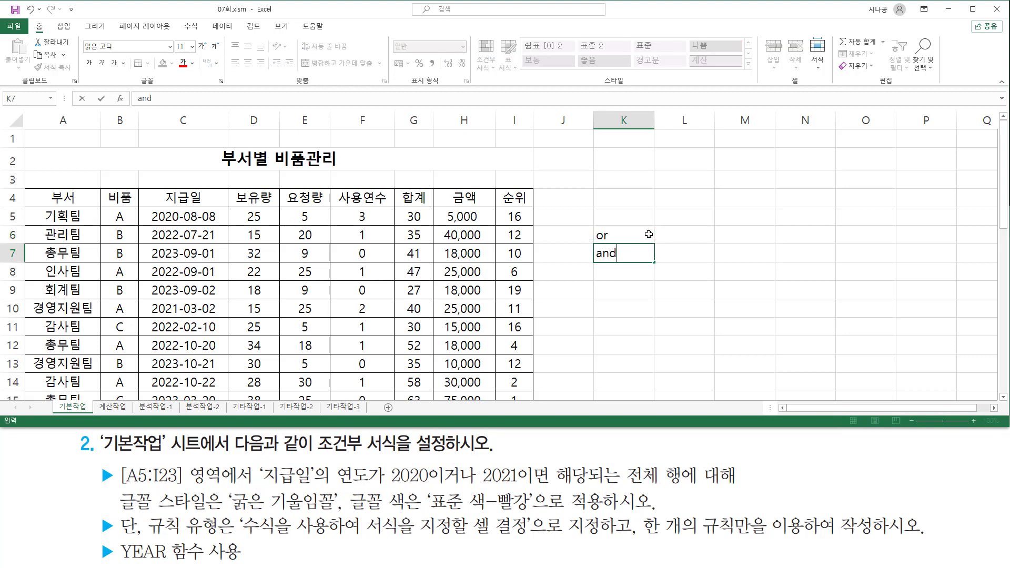
text(nd)
key(Return)
Enter the note (조건1) + (조건2) in cell L6 beside the or label.
key(Up)
key(Up)
key(Right)
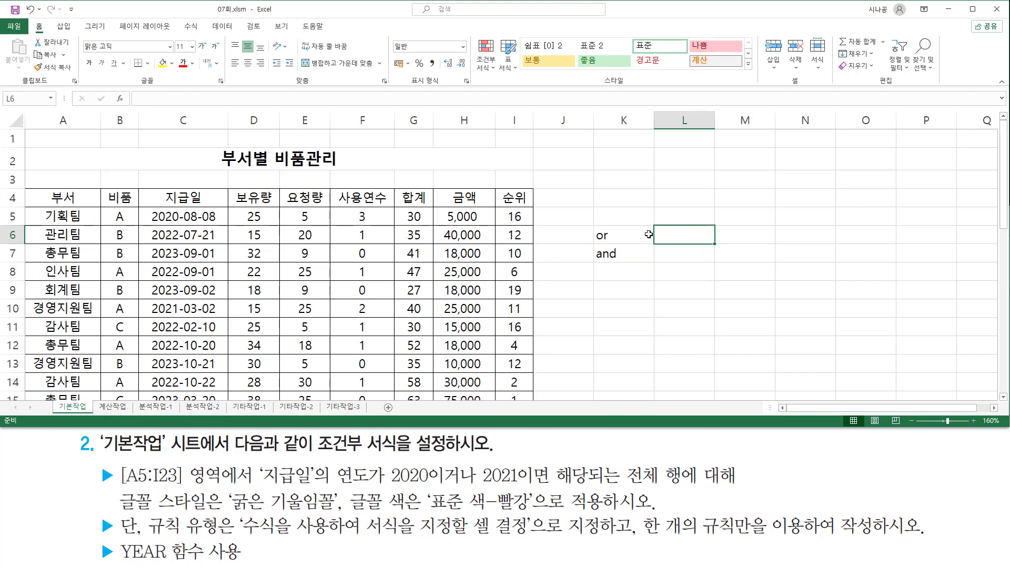
text((w)
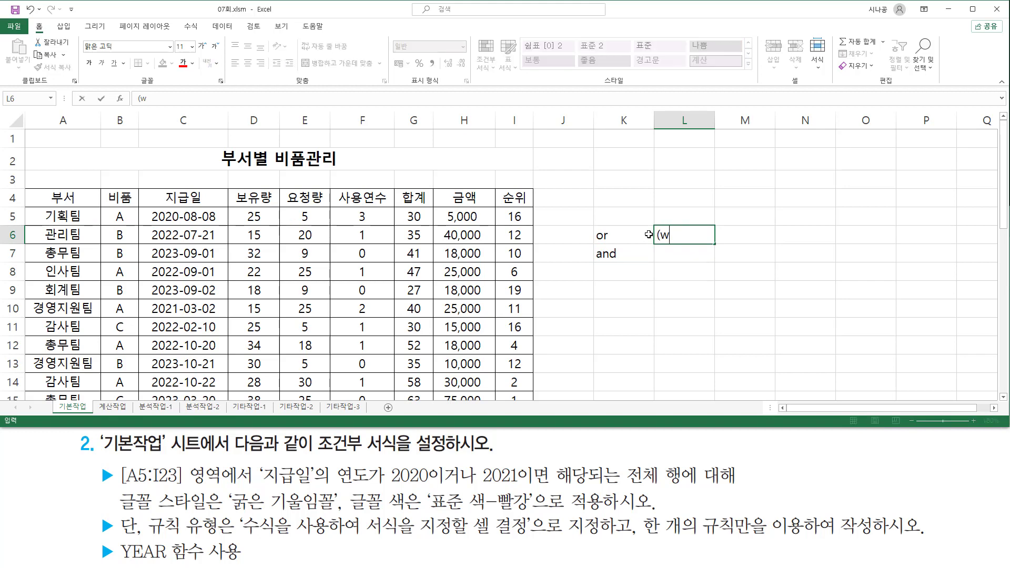
key(BackSpace)
text(조건1) + (조건2)
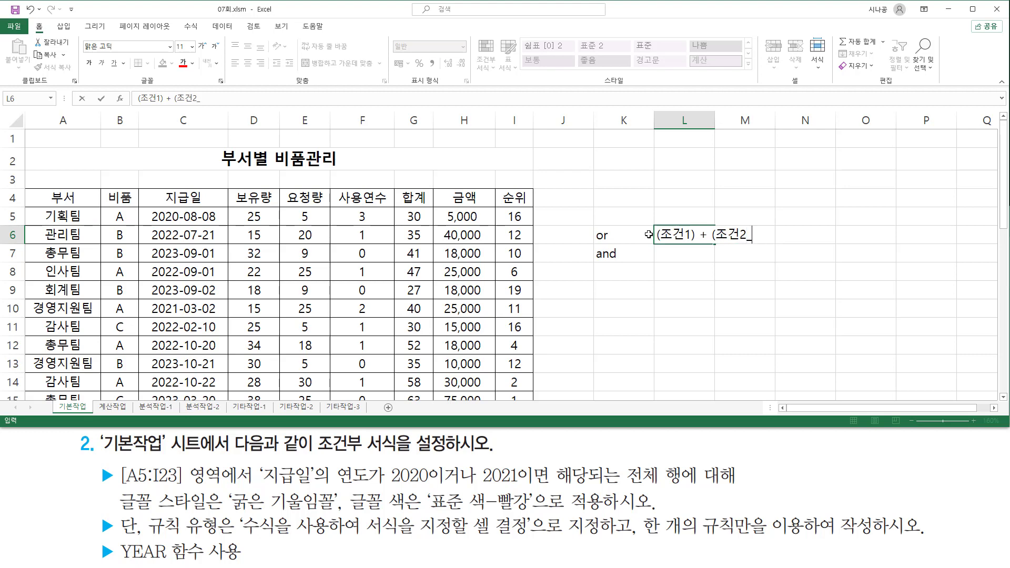
key(Return)
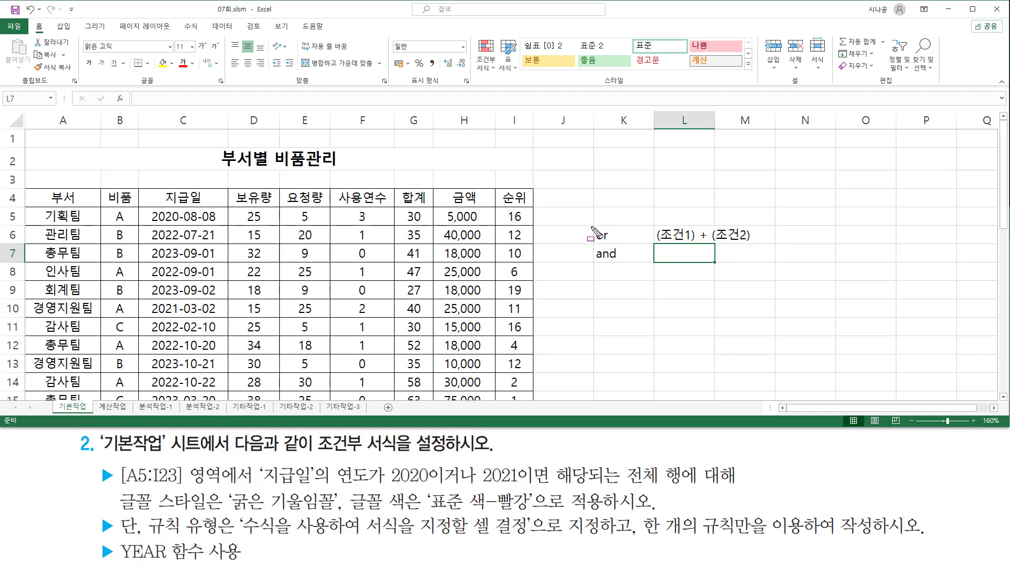
drag(590, 225, 746, 238)
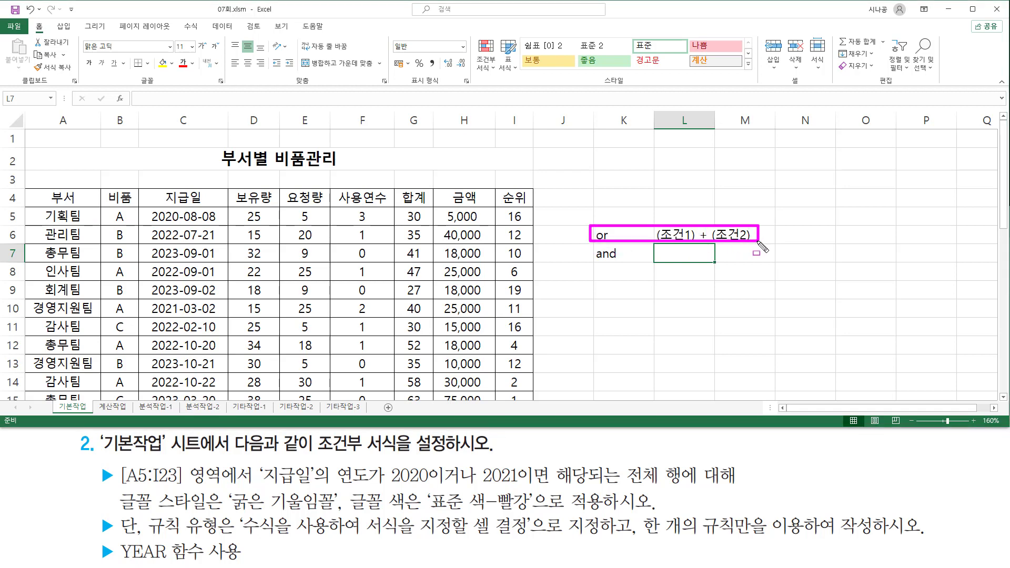
key(Escape)
Copy the note from L6 to L7 and change its operator so it reads (조건1) * (조건2).
click(673, 239)
key(ctrl+c)
click(673, 253)
key(ctrl+v)
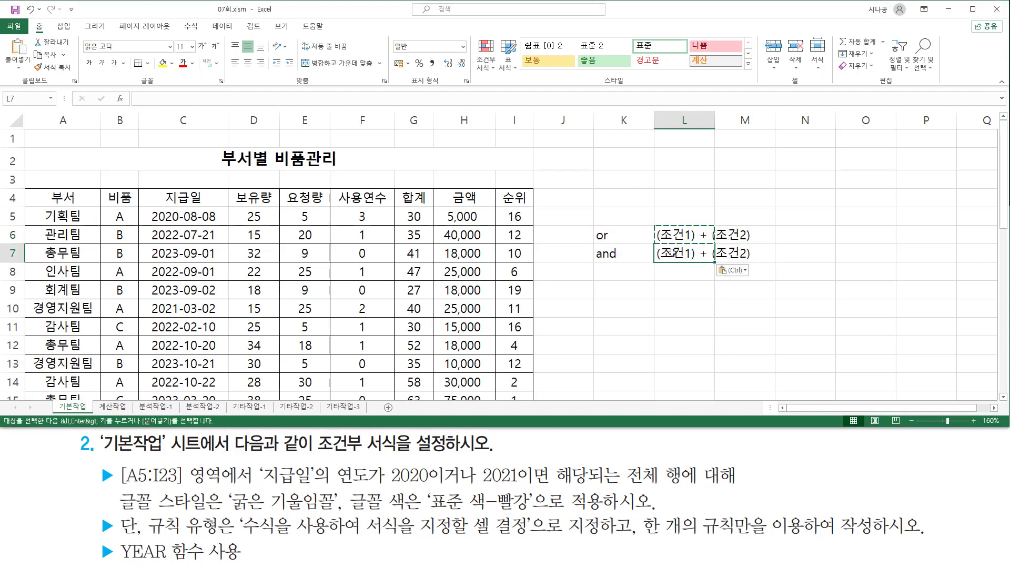
double_click(673, 253)
double_click(702, 253)
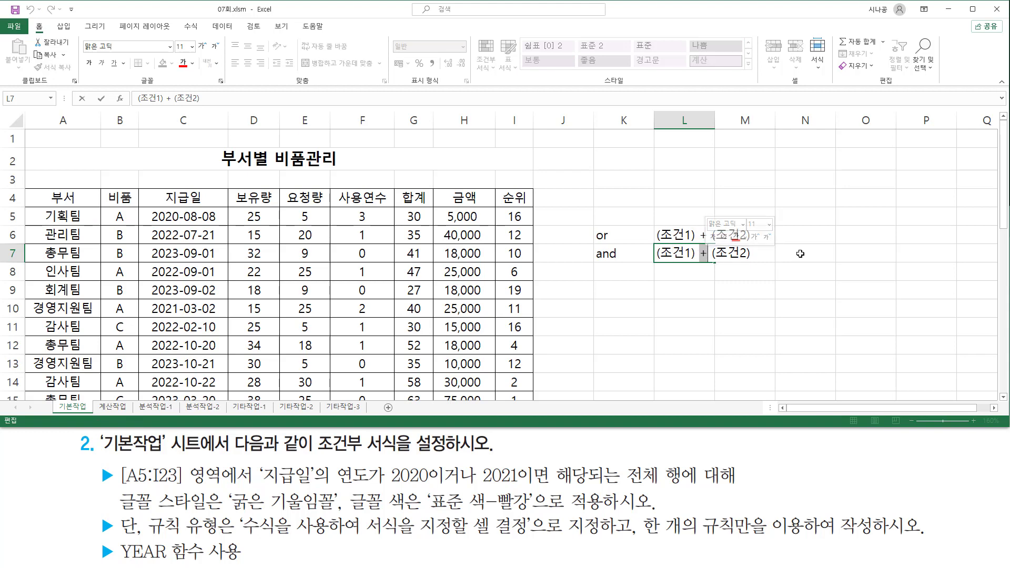
text(*)
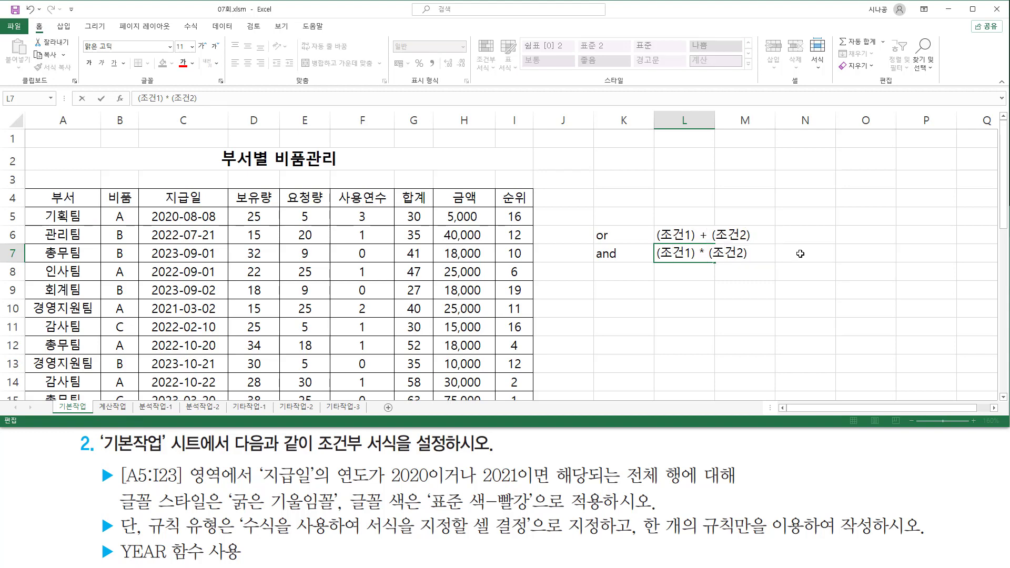
key(Return)
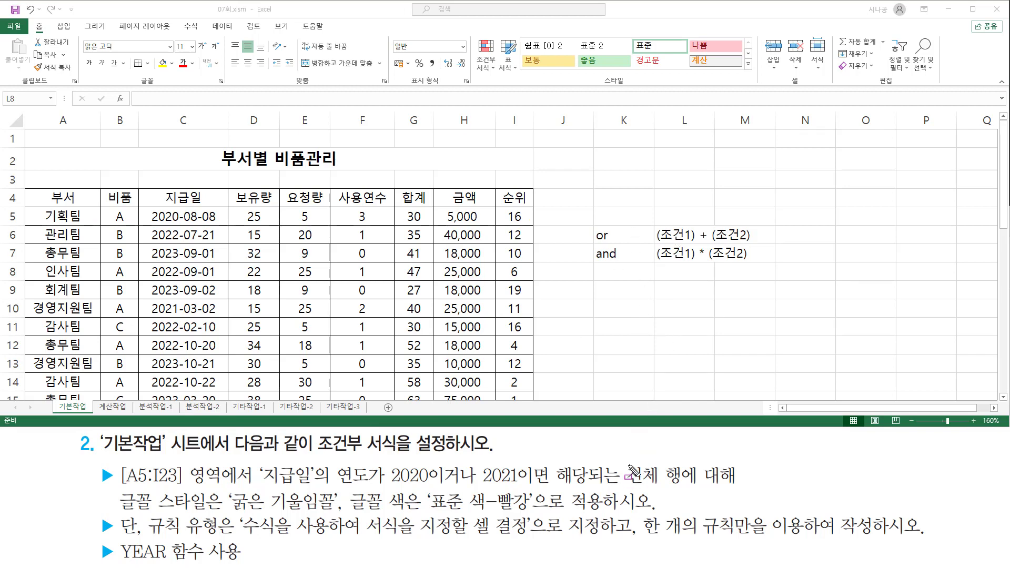
Enter the note labels 전체행 in cell K9 and 전체열 in cell K10.
mouse_move(625, 462)
mouse_down()
mouse_move(693, 484)
mouse_move(685, 491)
mouse_up()
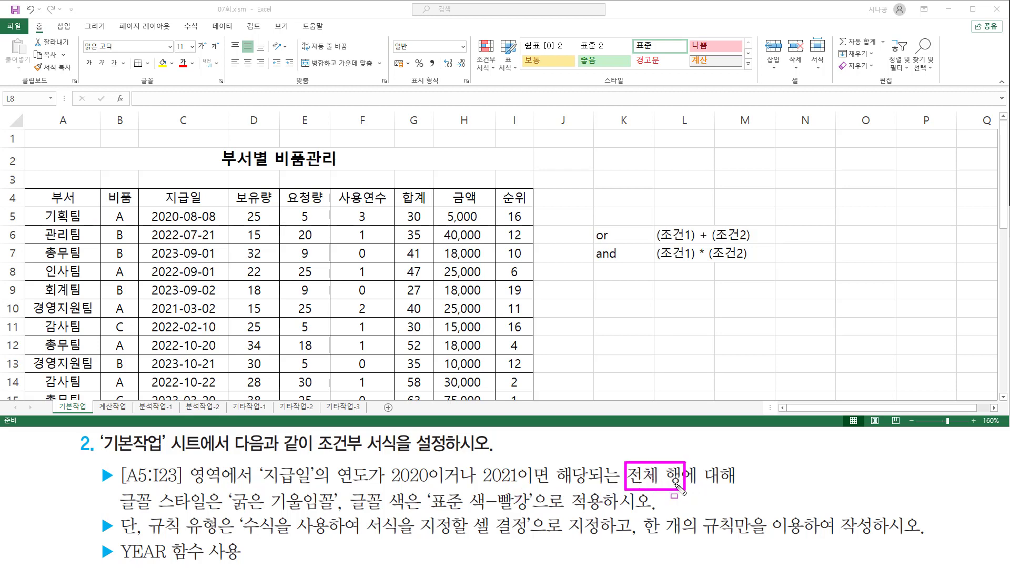
key(Escape)
click(618, 289)
text(전)
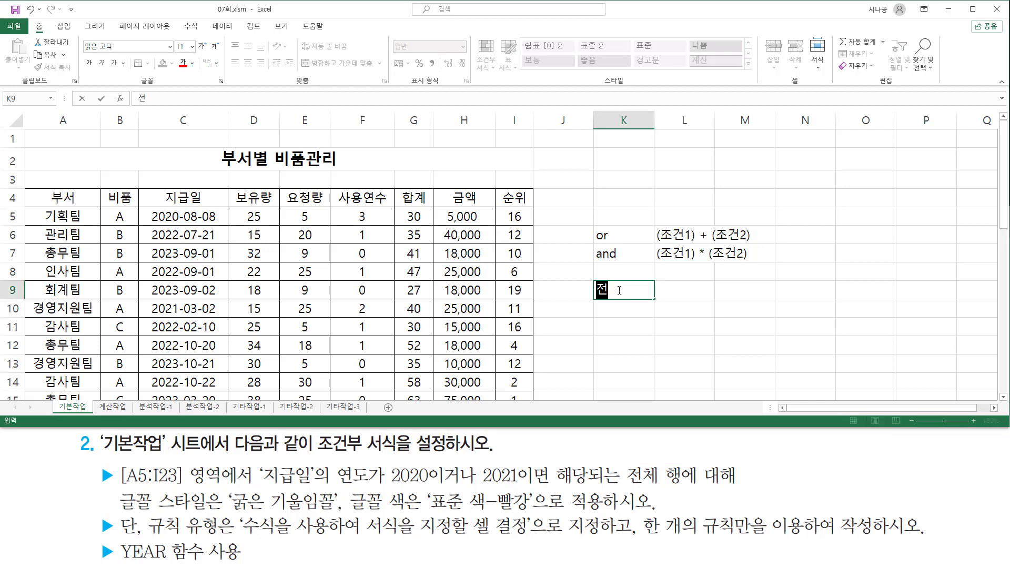
text(쳉행)
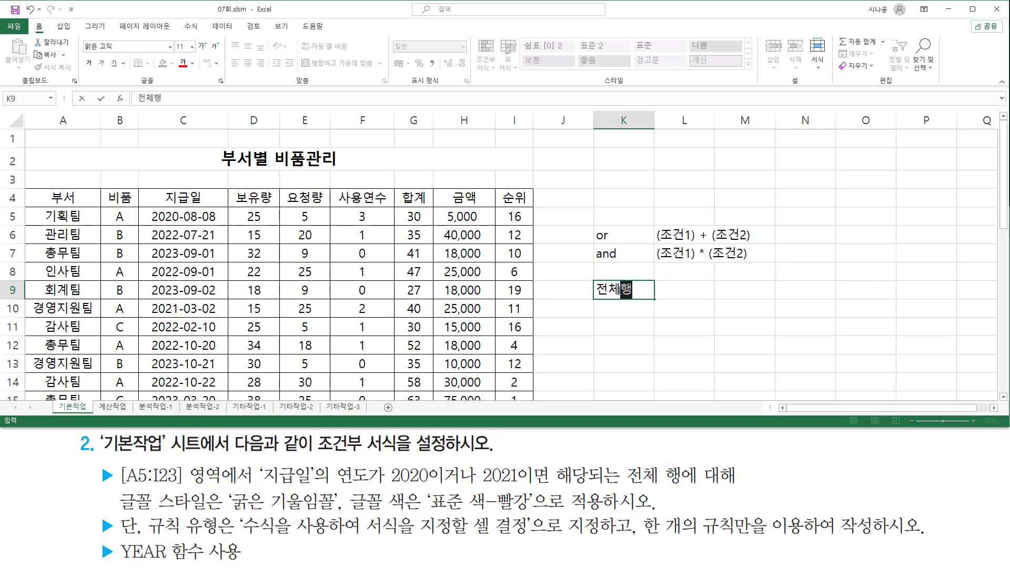
key(Return)
text(전)
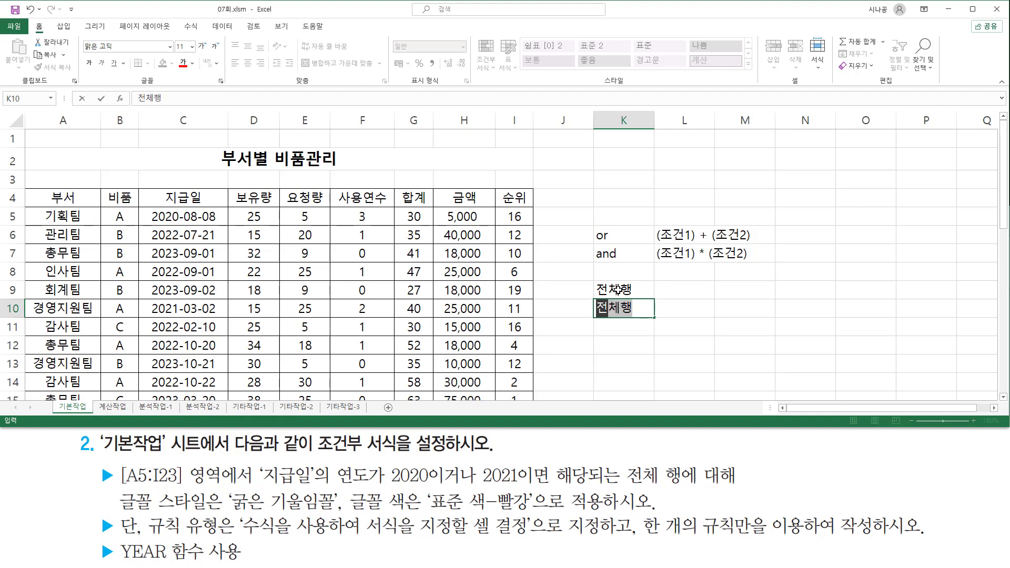
text(쳉열)
key(Return)
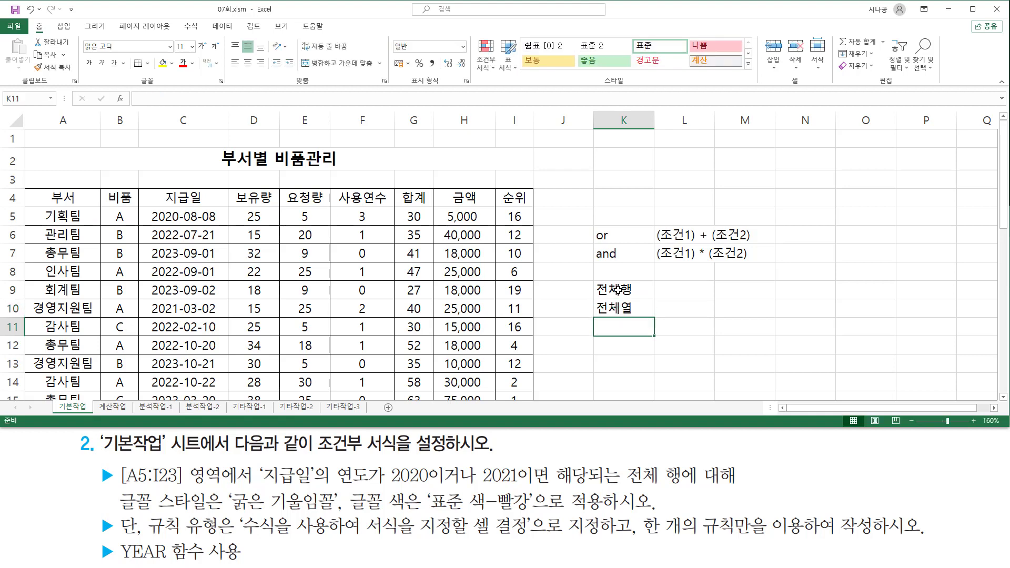
Enter the sample reference a1 in cells L9 and L10 beside the 전체행 and 전체열 labels.
key(Up)
key(Right)
key(Up)
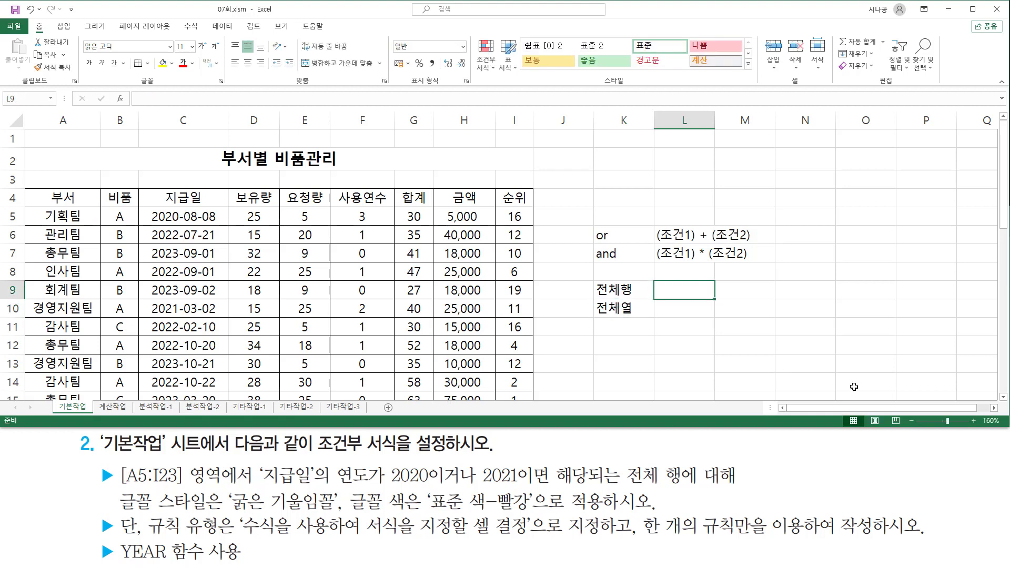
text(a1)
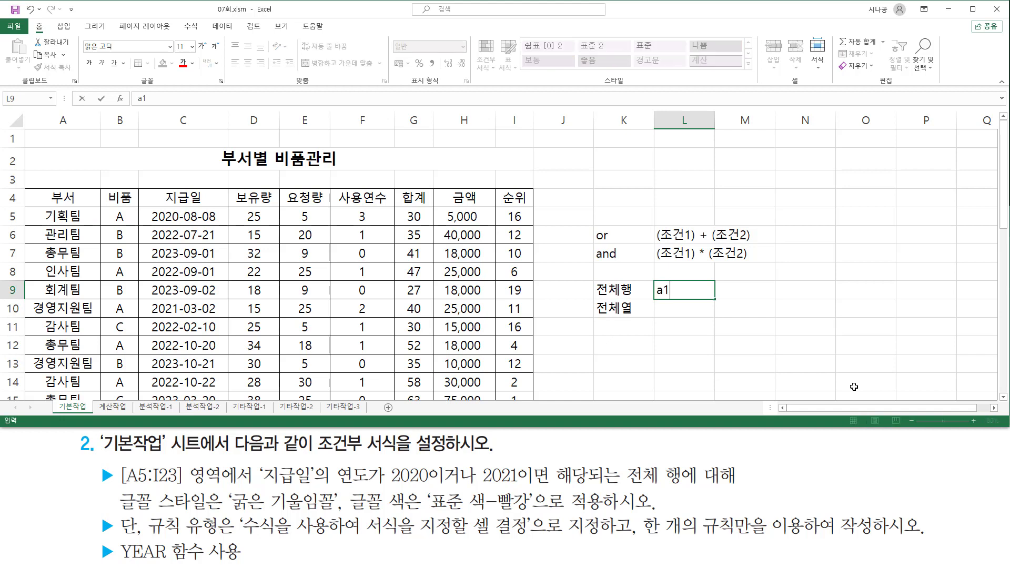
key(Return)
text(a1)
key(Return)
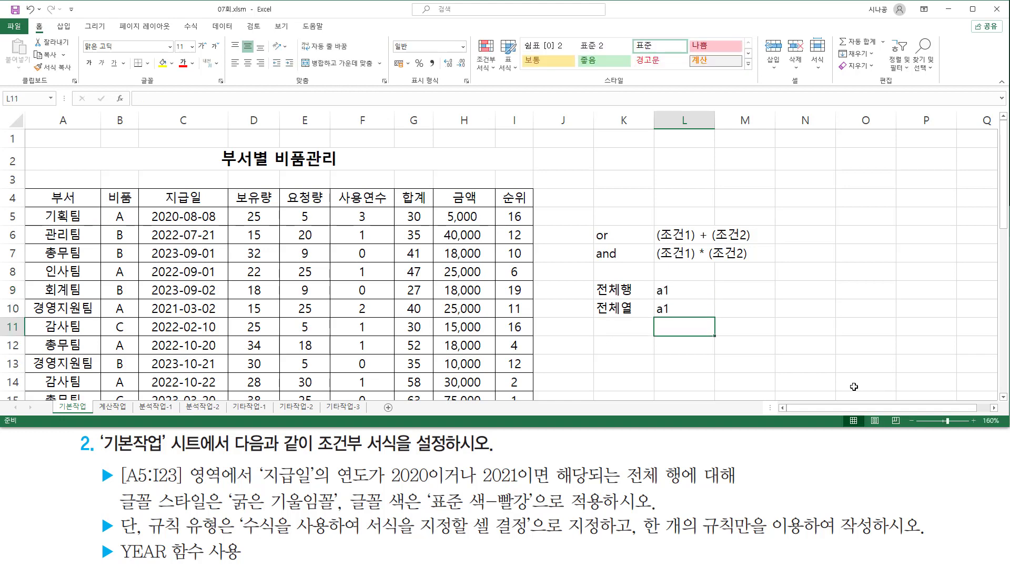
Edit the sample references so L9 reads $a1 and L10 reads a$1.
key(Up)
key(Up)
key(F2)
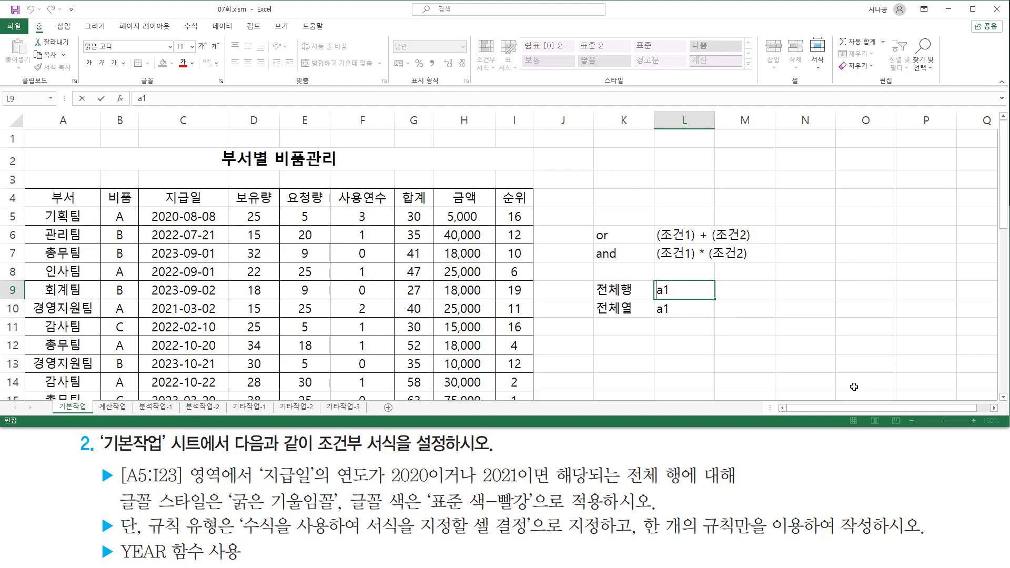
text($)
key(Return)
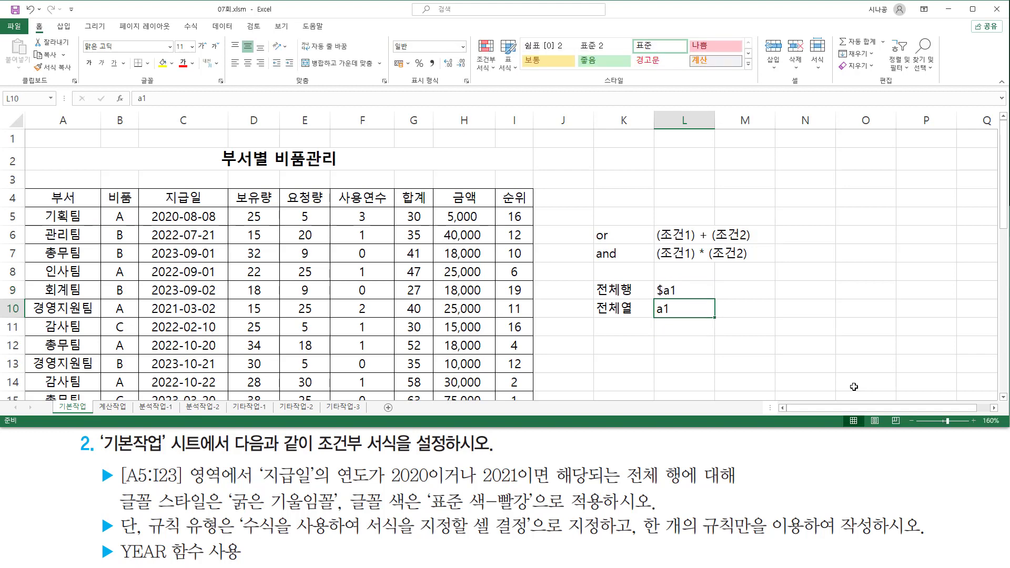
key(F2)
key(Left)
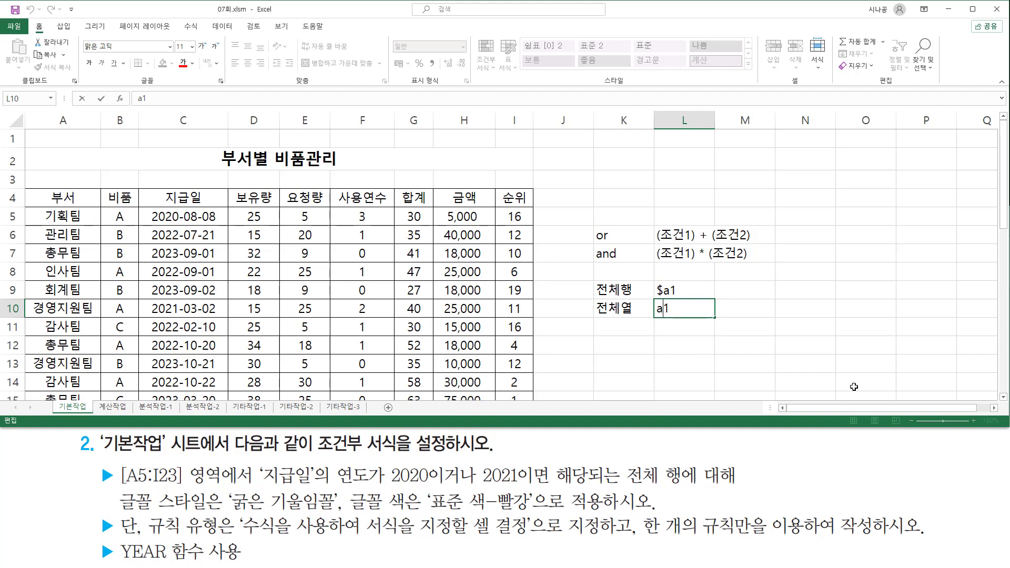
text($)
key(Return)
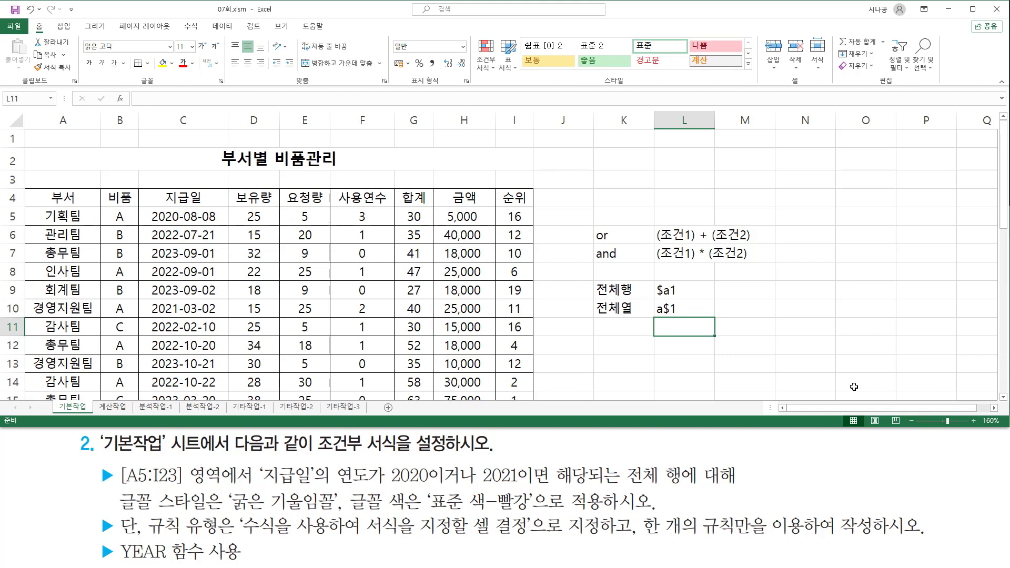
mouse_move(622, 462)
mouse_down()
mouse_move(636, 480)
mouse_move(684, 487)
mouse_up()
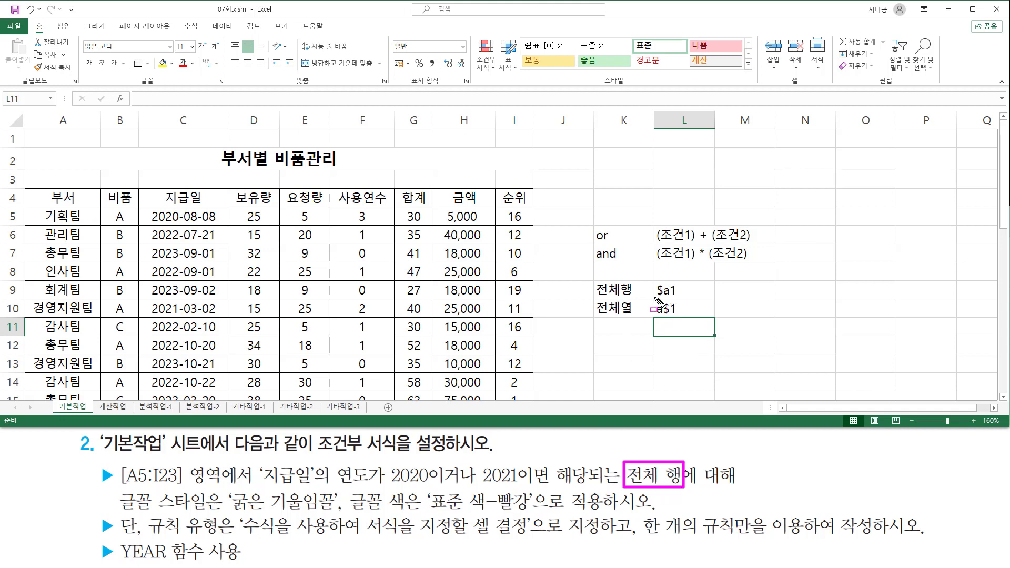
mouse_move(653, 300)
mouse_down()
mouse_move(673, 309)
mouse_move(689, 301)
mouse_move(685, 281)
mouse_up()
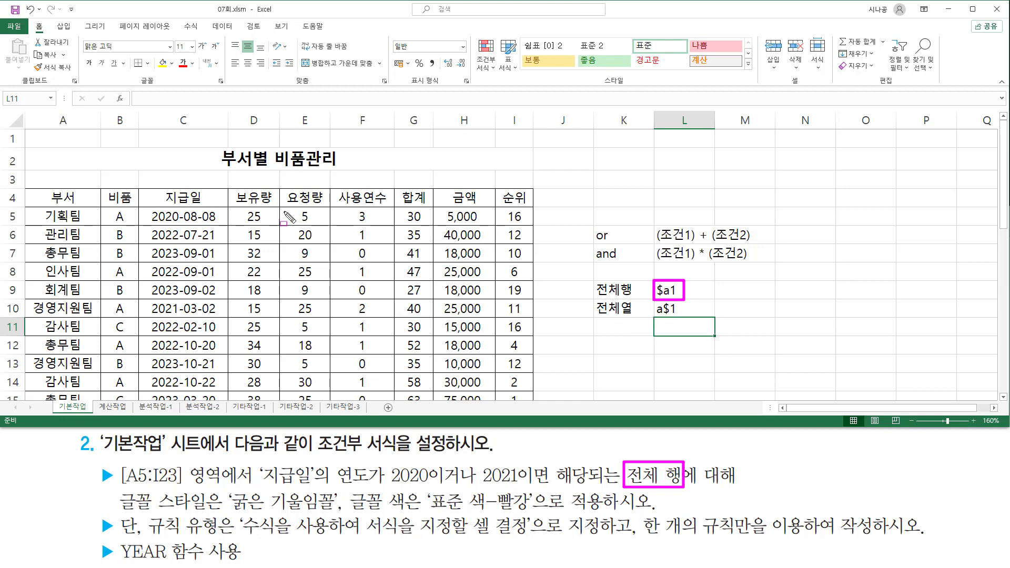
key(Escape)
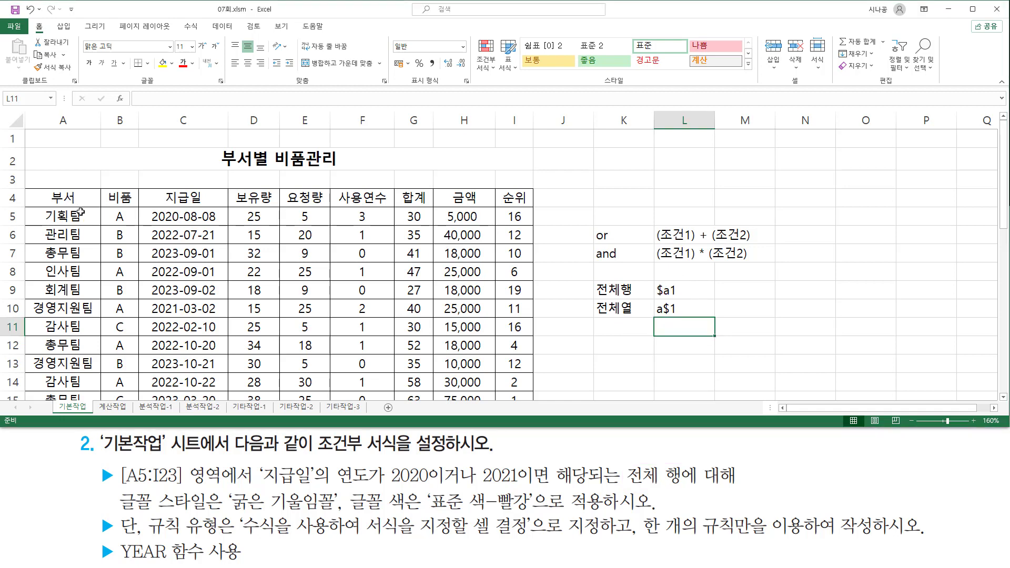
Start a new conditional formatting rule for A5:I23 with the rule type 수식을 사용하여 서식을 지정할 셀 결정.
drag(80, 213, 512, 357)
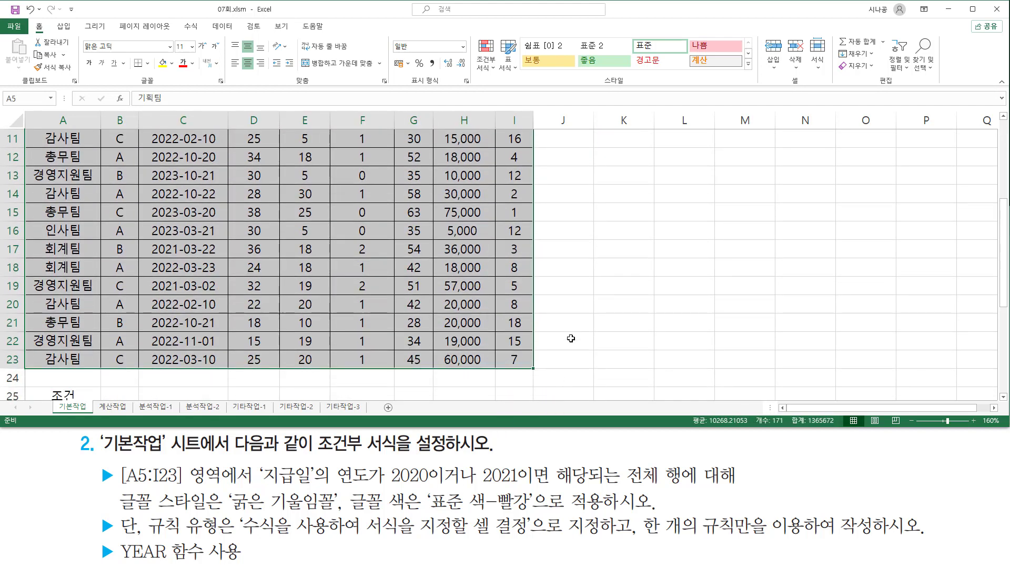
scroll(570, 338, up, 4)
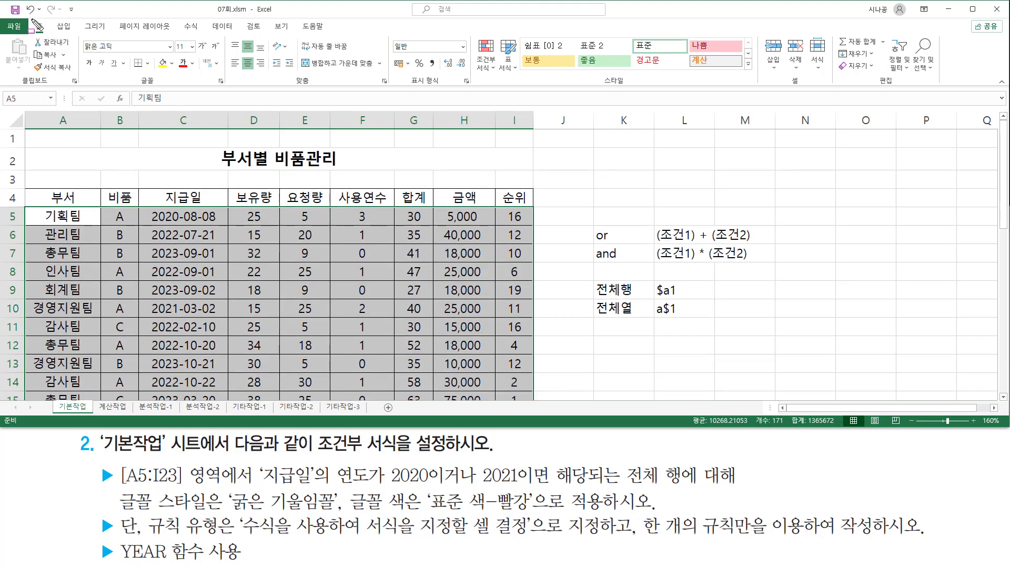
click(487, 69)
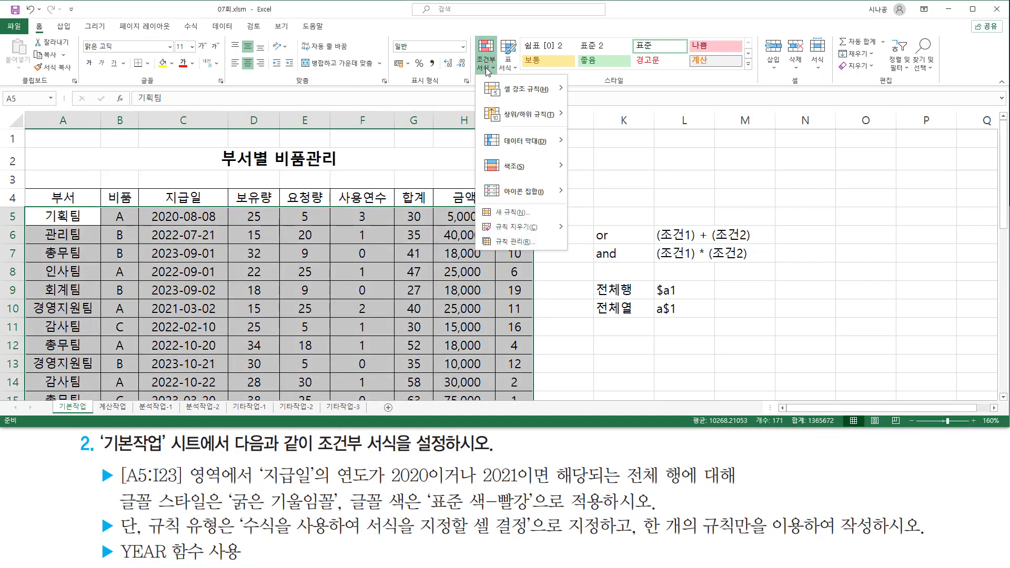
click(509, 213)
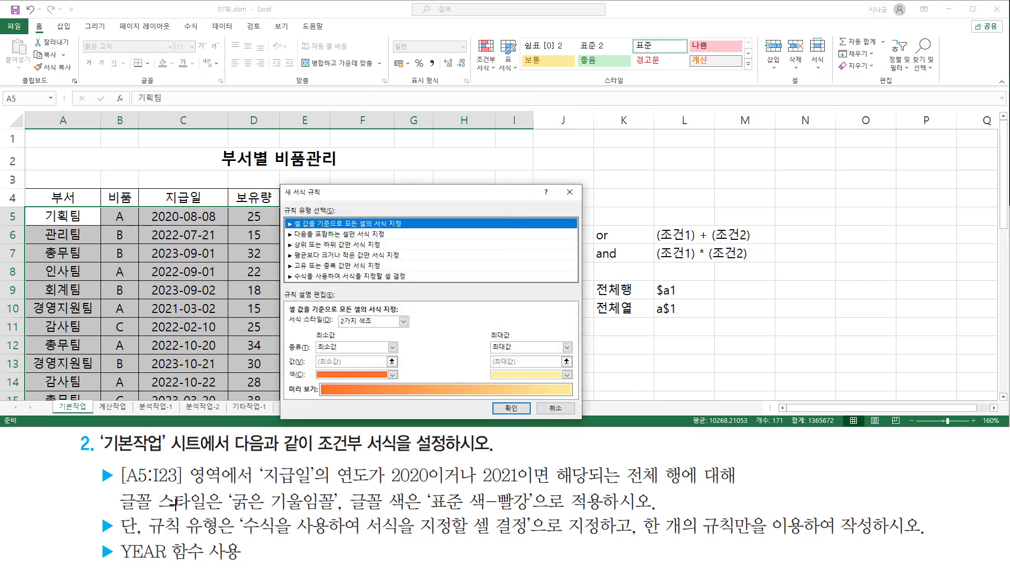
mouse_move(148, 515)
mouse_down()
mouse_move(161, 537)
mouse_move(529, 537)
mouse_up()
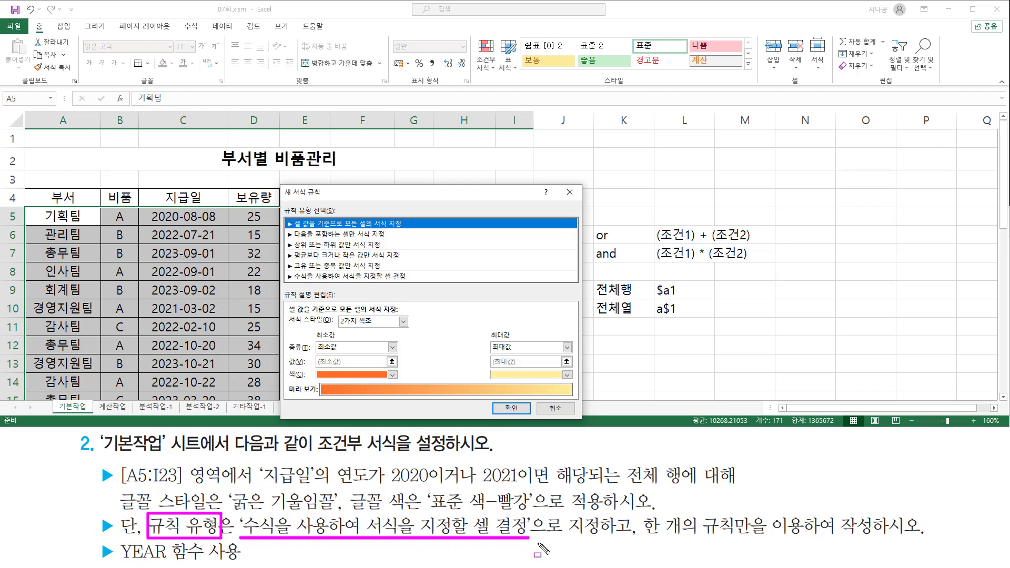
drag(640, 539, 801, 539)
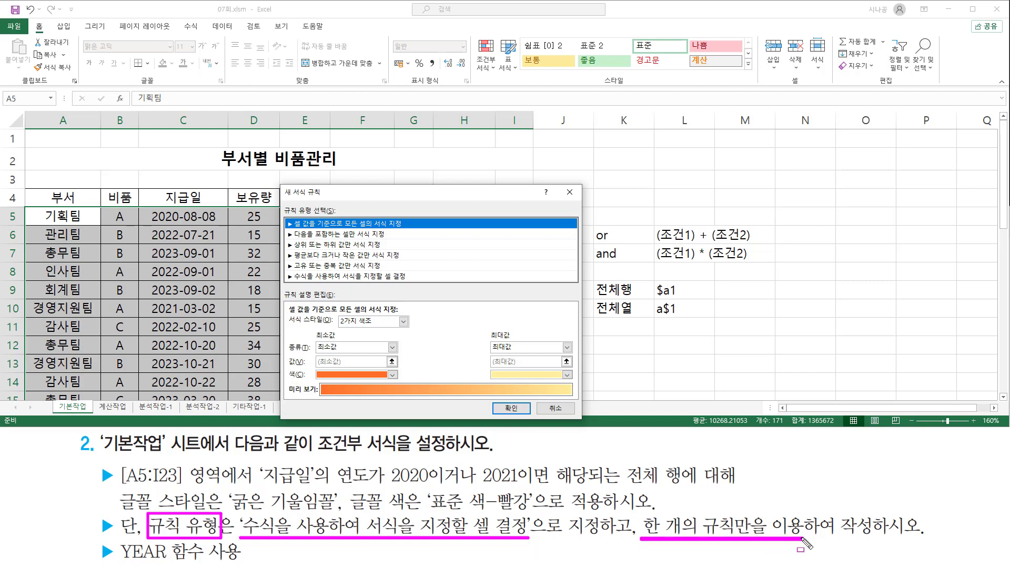
drag(282, 200, 342, 221)
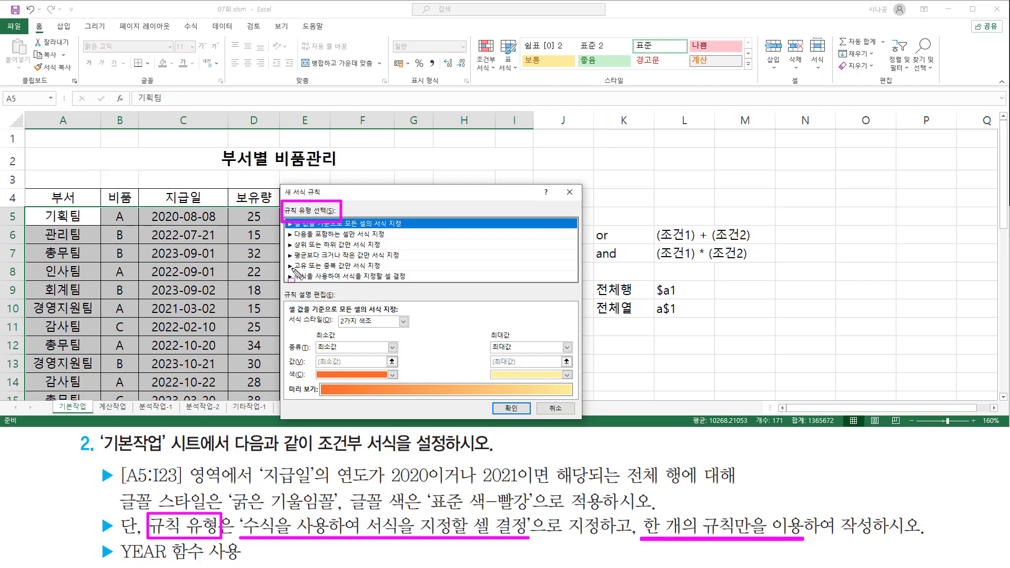
drag(284, 284, 421, 285)
key(Escape)
click(392, 278)
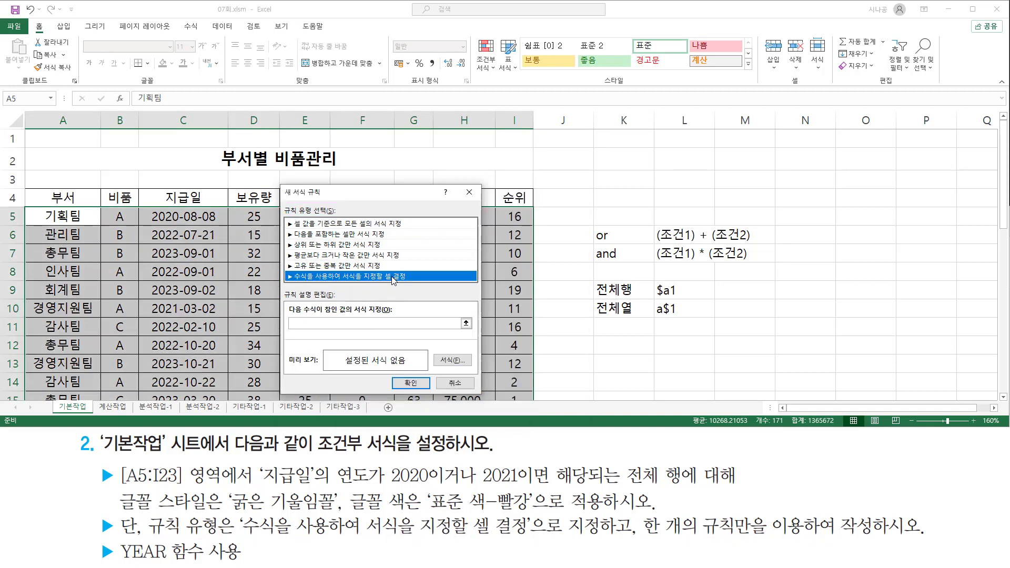
Enter the first condition =( year($C5)=2020 ) as the rule's formula, keeping only column C of the reference absolute.
click(342, 322)
click(339, 323)
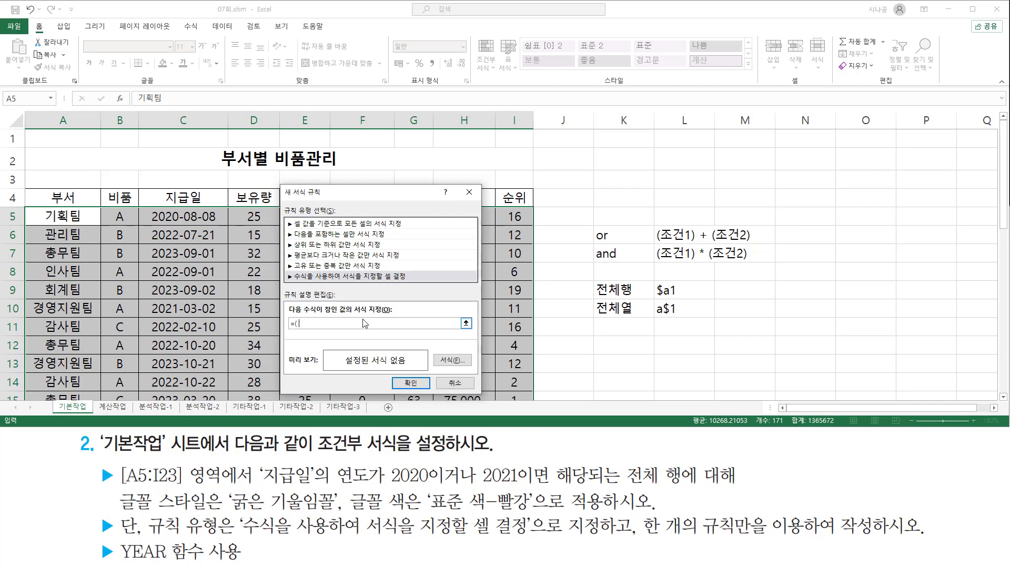
click(207, 217)
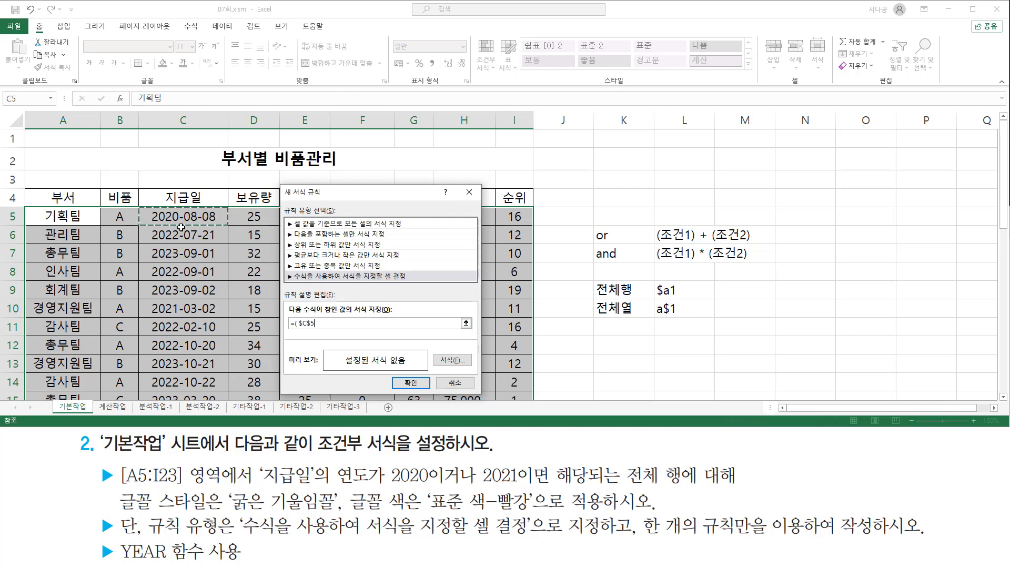
click(300, 322)
text(y)
text(ear()
key(End)
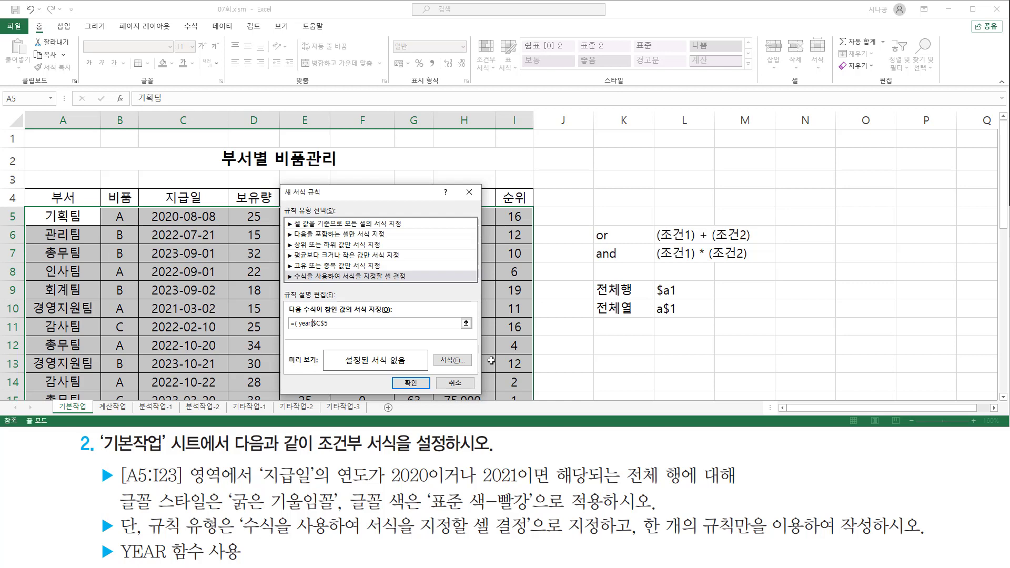
key(Right)
key(BackSpace)
key(BackSpace)
key(BackSpace)
key(F4)
click(359, 327)
Copy the year condition and append it with +, changing the year, so the formula reads =( year($C5)=2020 ) + ( year($C5)=2021 ).
drag(357, 324, 293, 324)
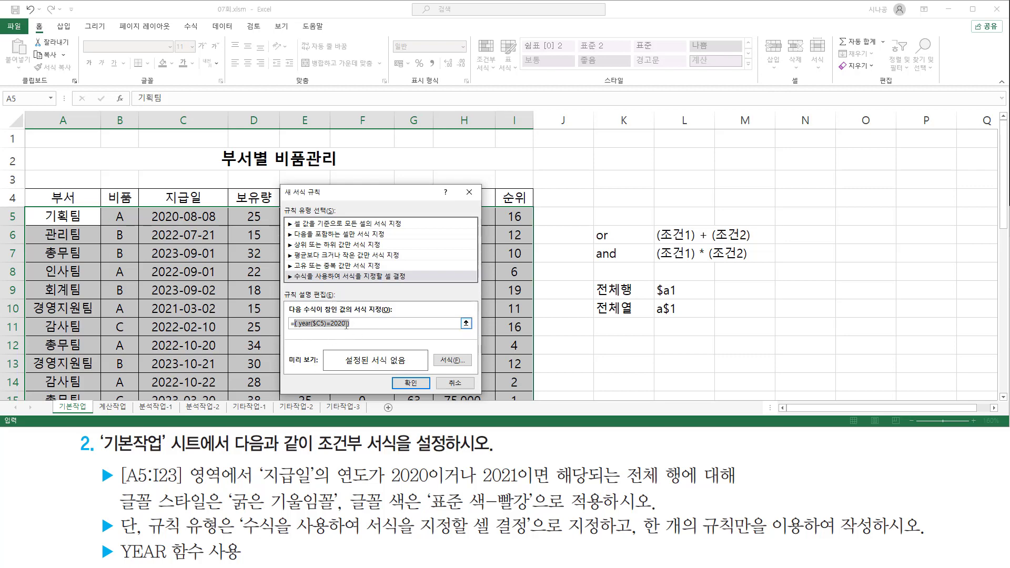
key(ctrl+c)
click(422, 324)
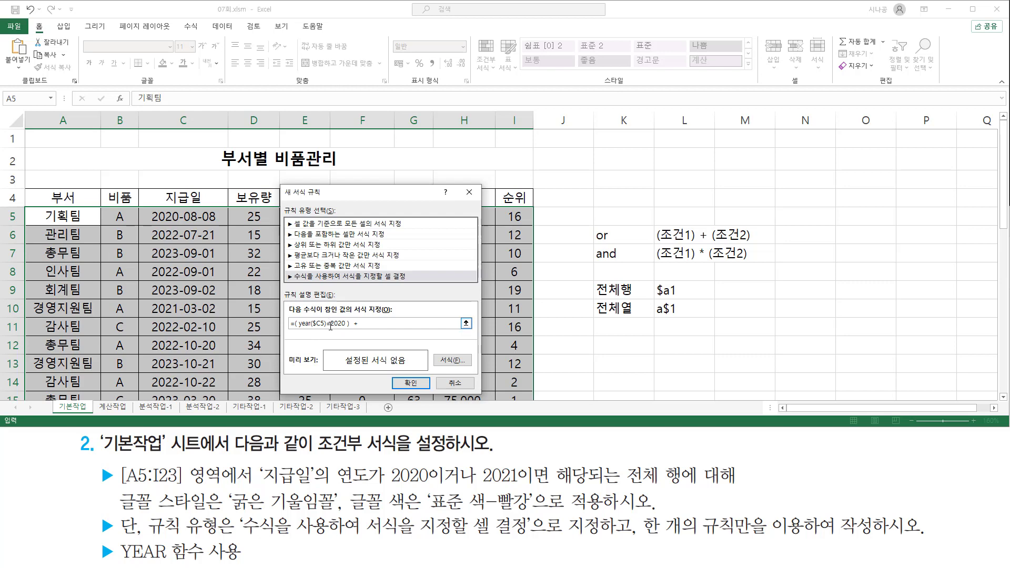
key(ctrl+v)
drag(429, 323, 290, 324)
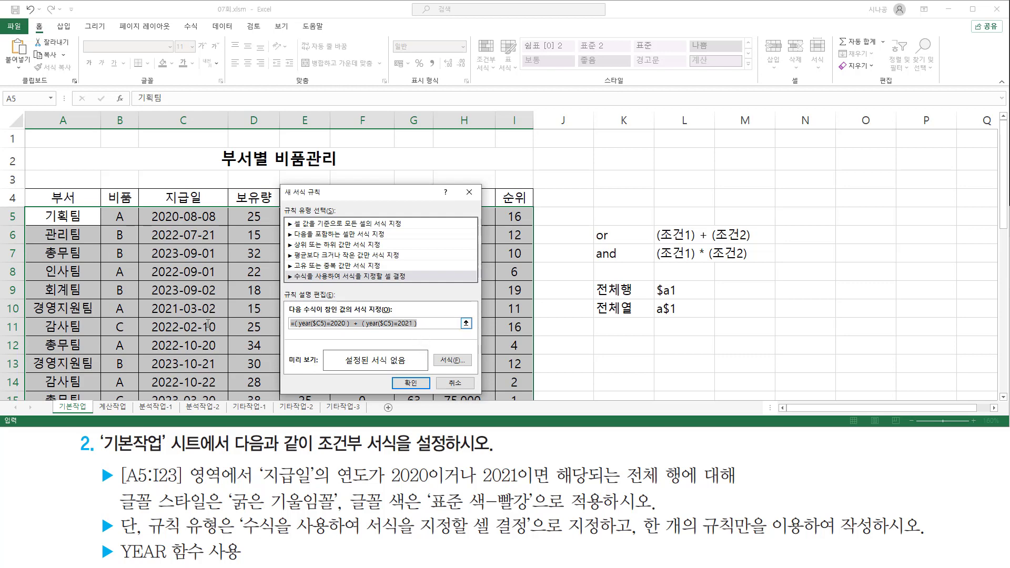
click(421, 323)
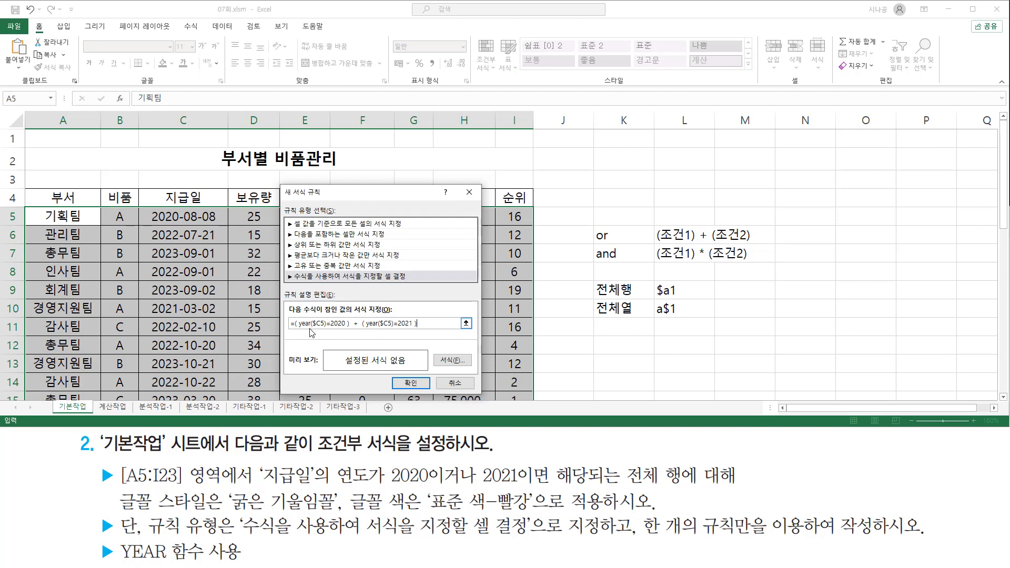
Set the rule's font format to style 굵은 기울임꼴 with the standard color 빨강.
drag(288, 329, 423, 329)
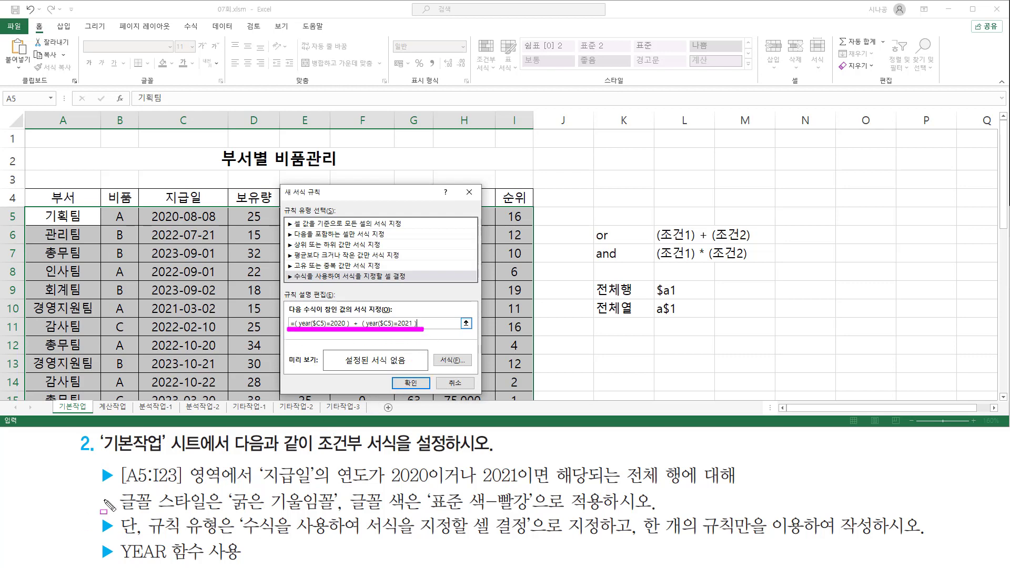
drag(119, 490, 571, 513)
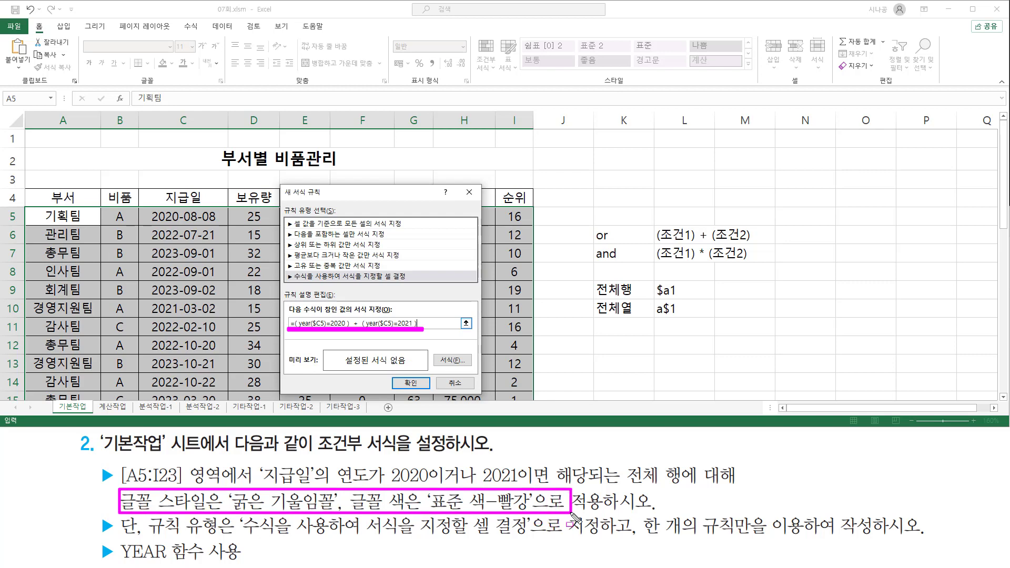
drag(435, 353, 469, 368)
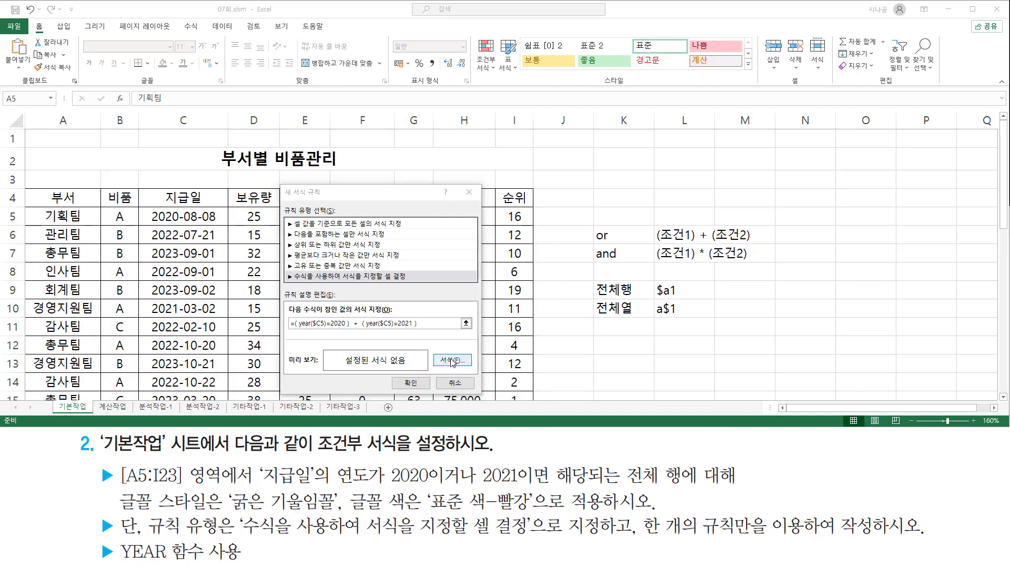
click(450, 361)
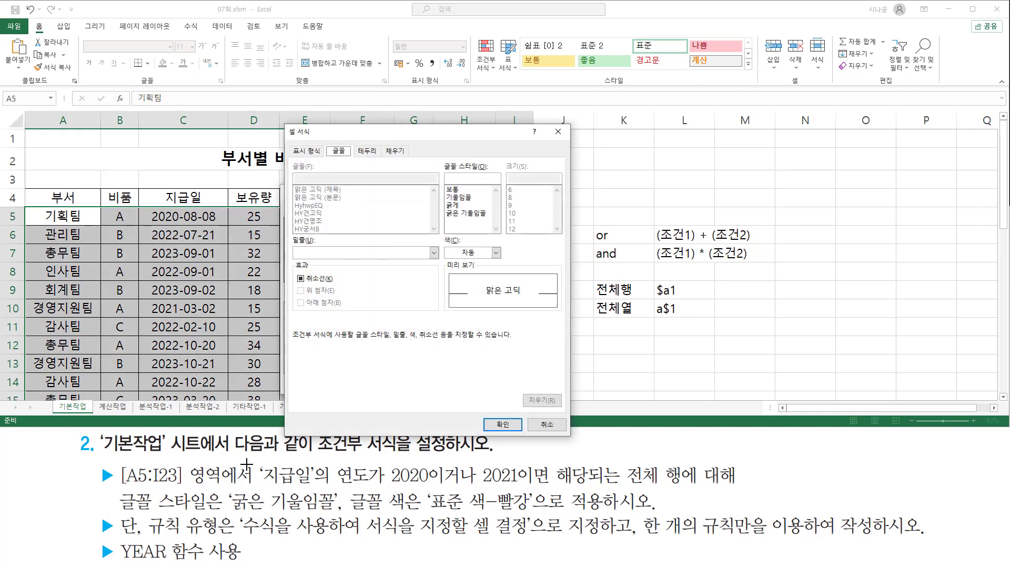
drag(119, 511, 530, 512)
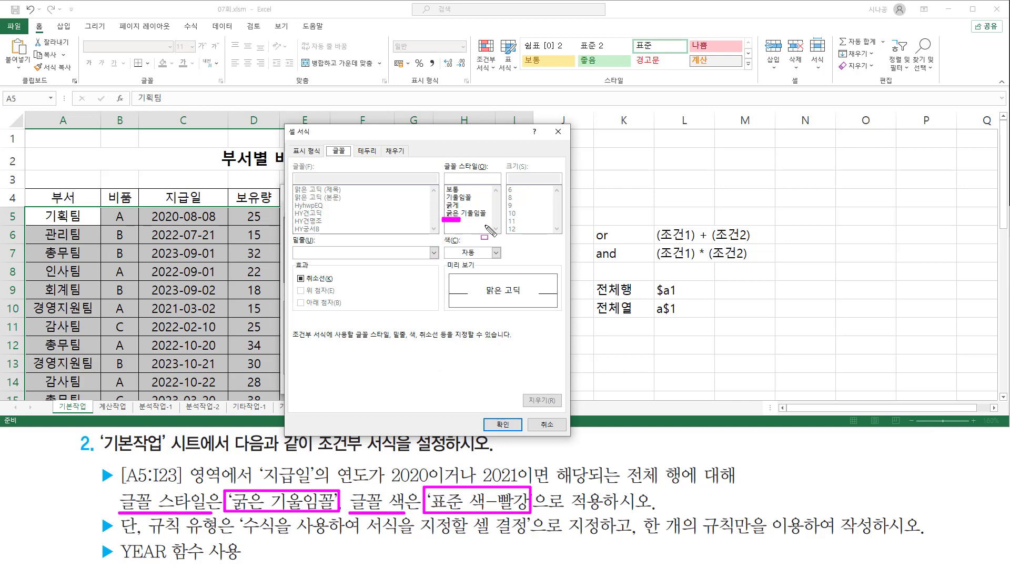
drag(443, 218, 493, 220)
key(Escape)
click(466, 213)
click(495, 252)
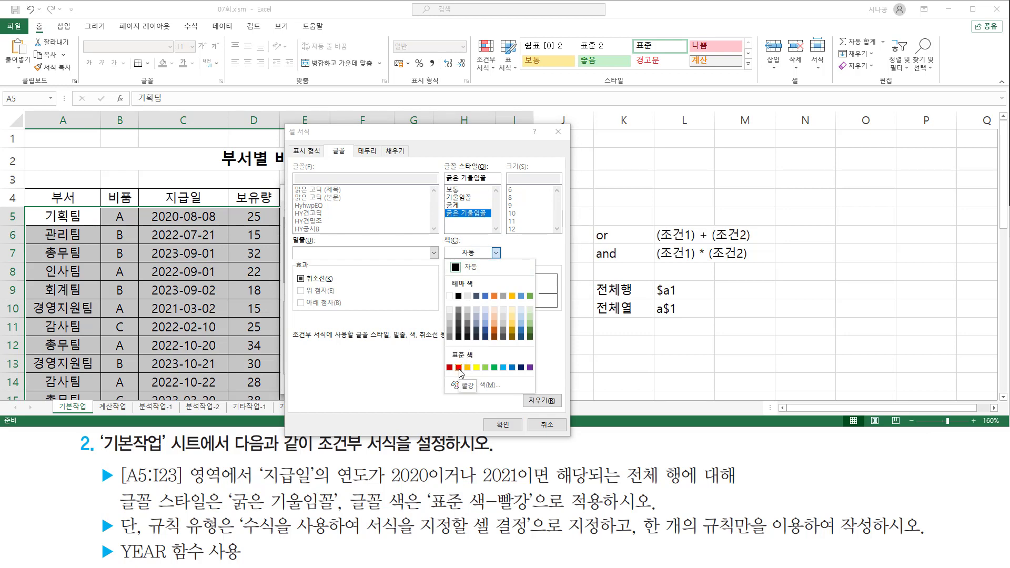
click(458, 367)
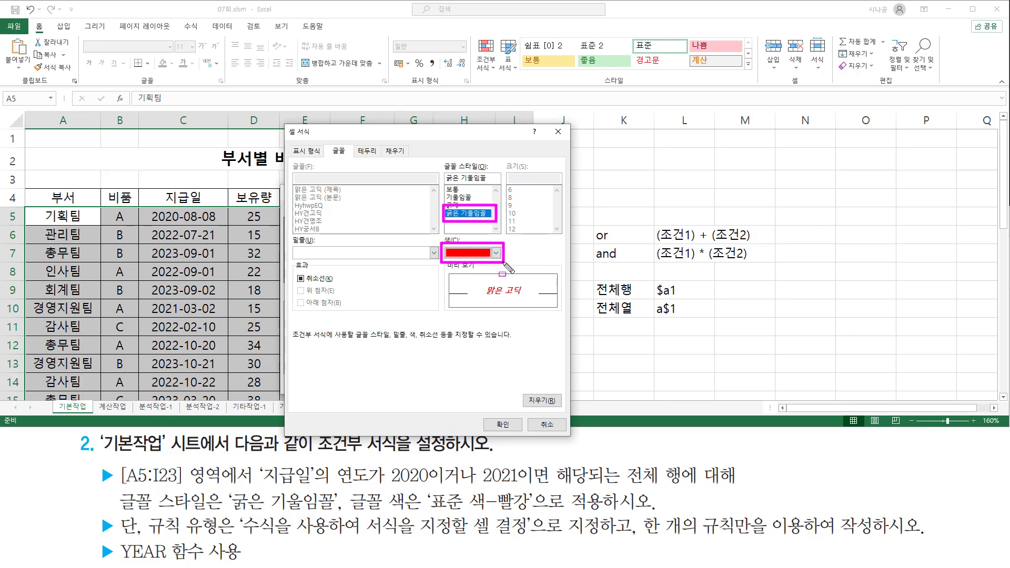
click(502, 424)
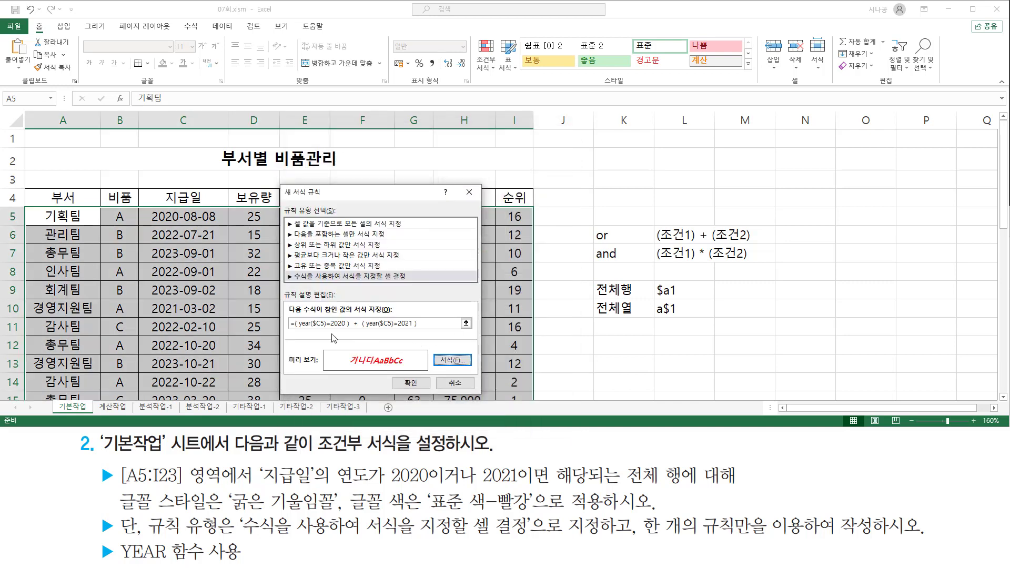
Apply the finished year-based conditional formatting rule to A5:I23.
drag(286, 330, 418, 331)
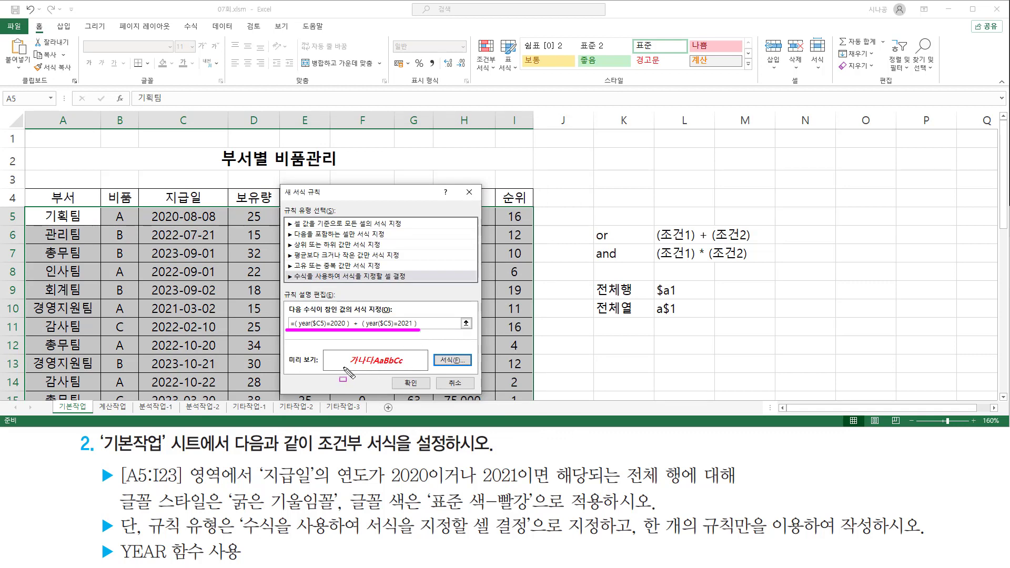
drag(342, 366, 411, 367)
drag(395, 375, 427, 391)
key(Escape)
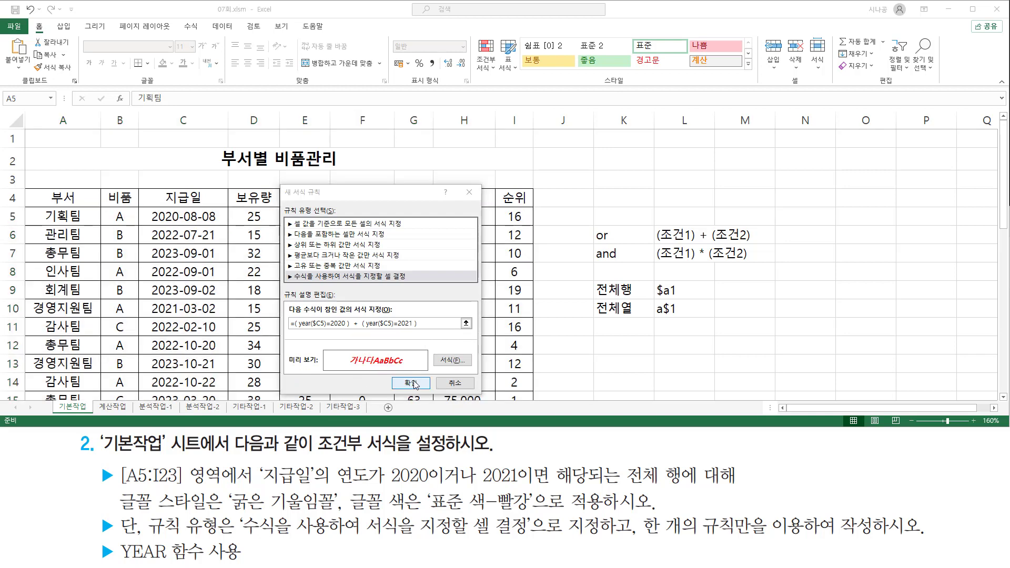
click(411, 383)
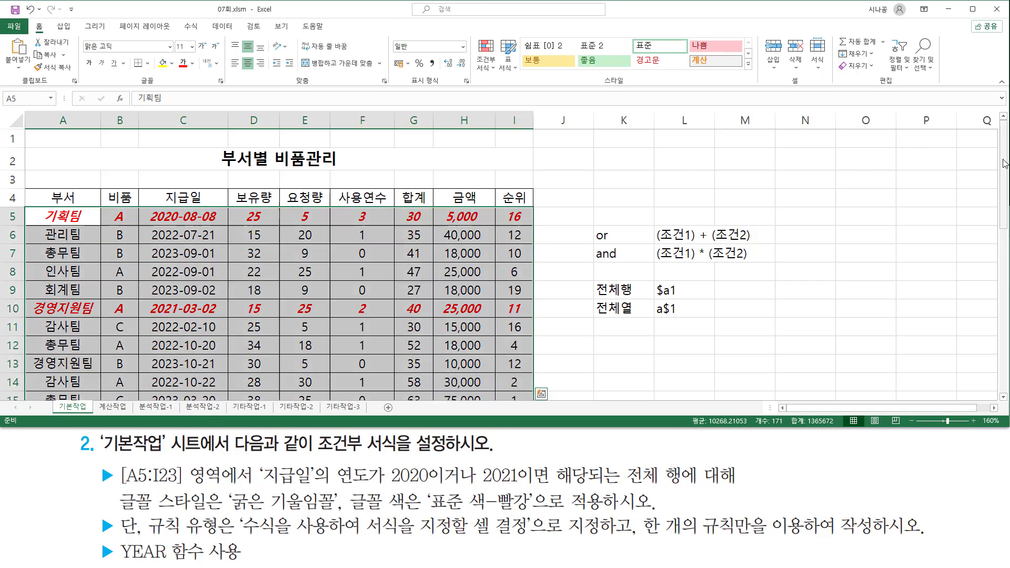
Check the 지급일 years of the formatted rows down the table to row 23.
mouse_move(1003, 161)
mouse_down()
mouse_move(1003, 264)
mouse_move(1003, 209)
mouse_up()
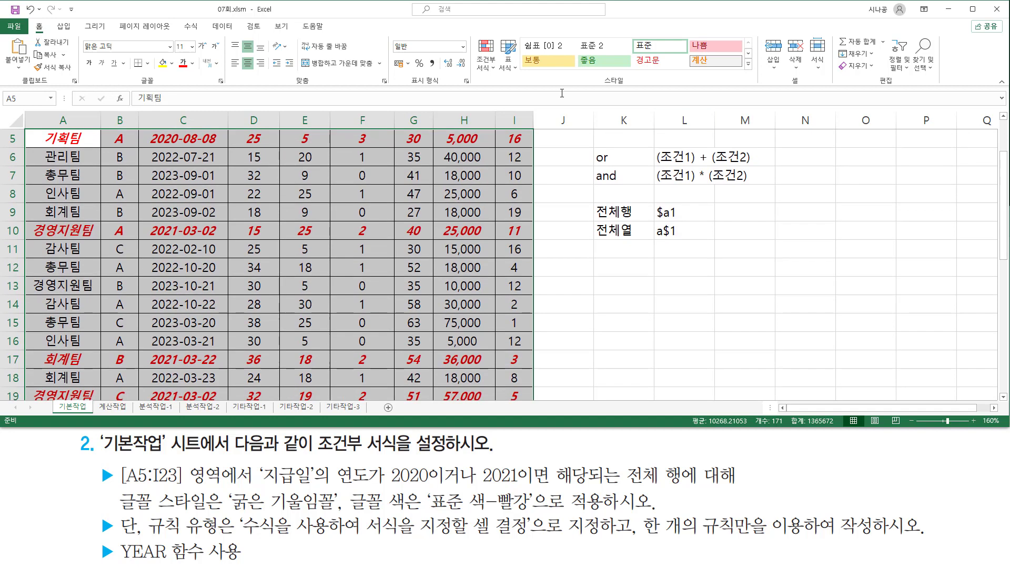
click(229, 151)
drag(168, 147, 177, 147)
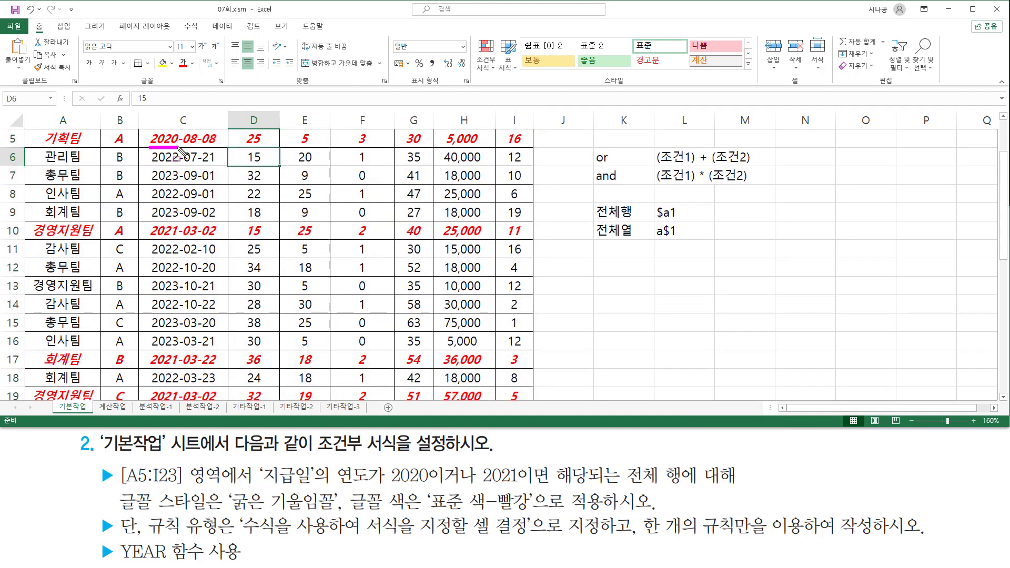
drag(150, 235, 176, 236)
mouse_move(150, 363)
mouse_down()
mouse_move(181, 362)
mouse_move(158, 405)
mouse_move(181, 403)
mouse_up()
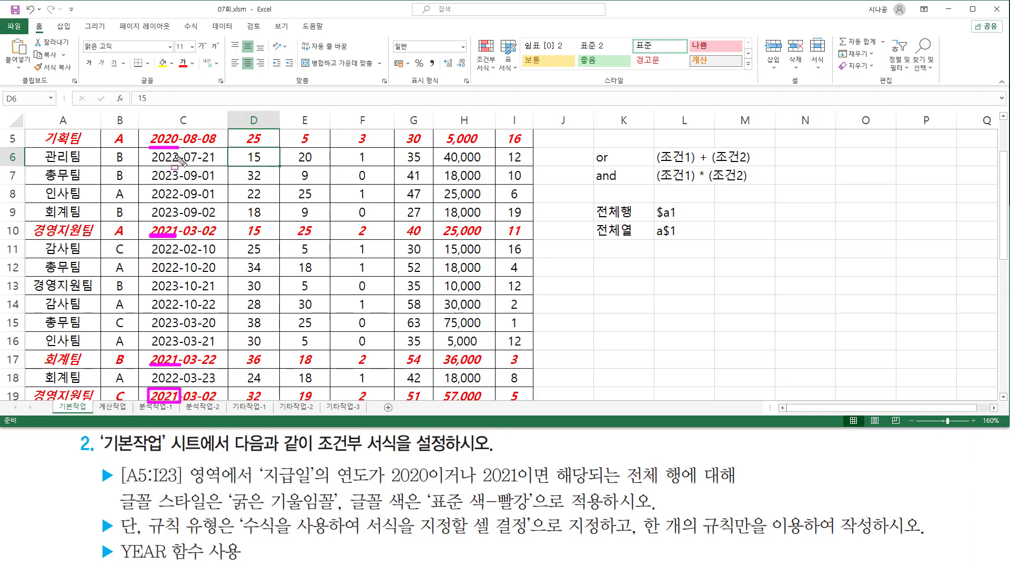
key(Escape)
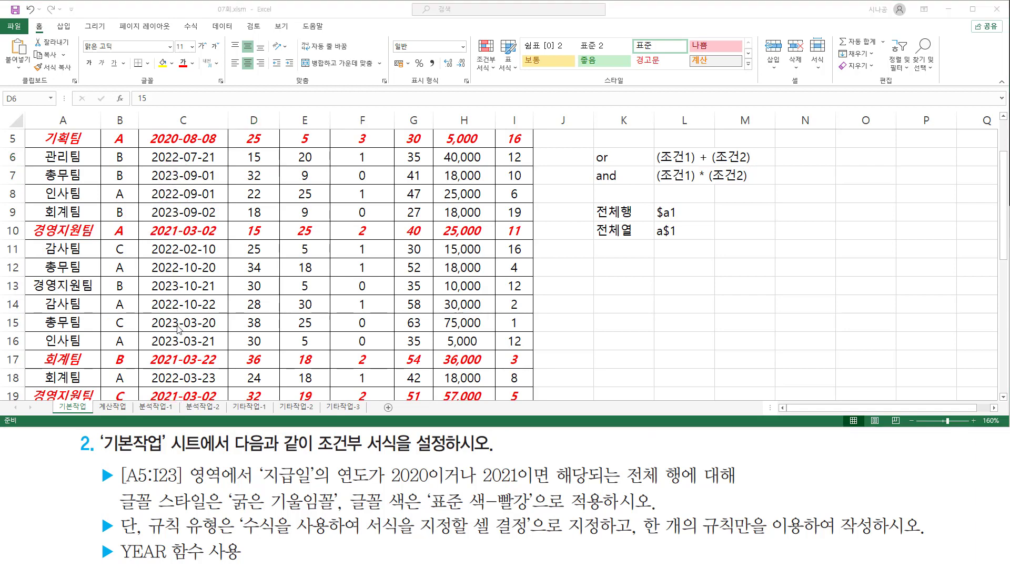
click(1004, 398)
click(1004, 397)
click(1004, 398)
click(1003, 398)
click(1003, 398)
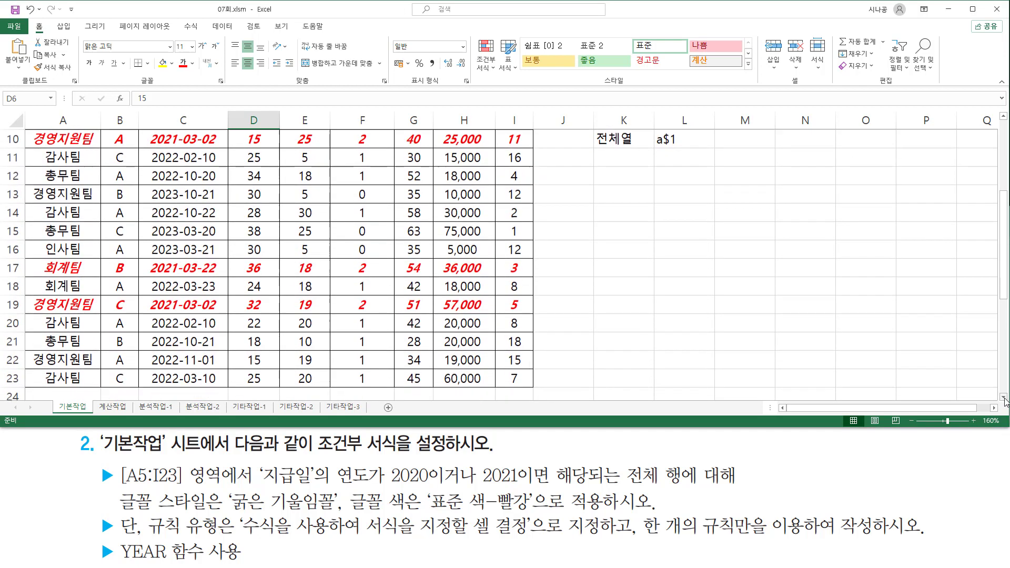
click(1003, 398)
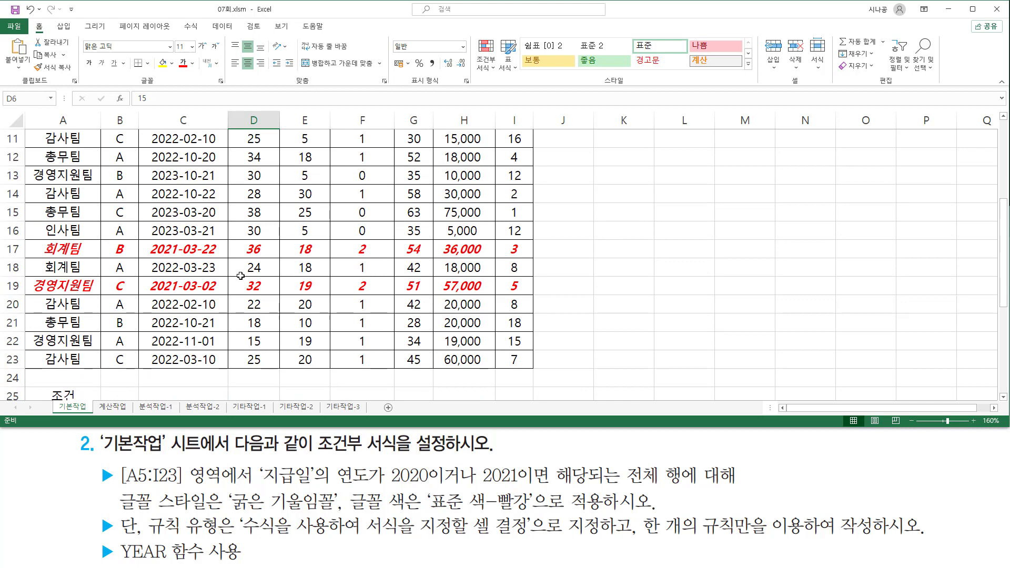
scroll(245, 284, up, 4)
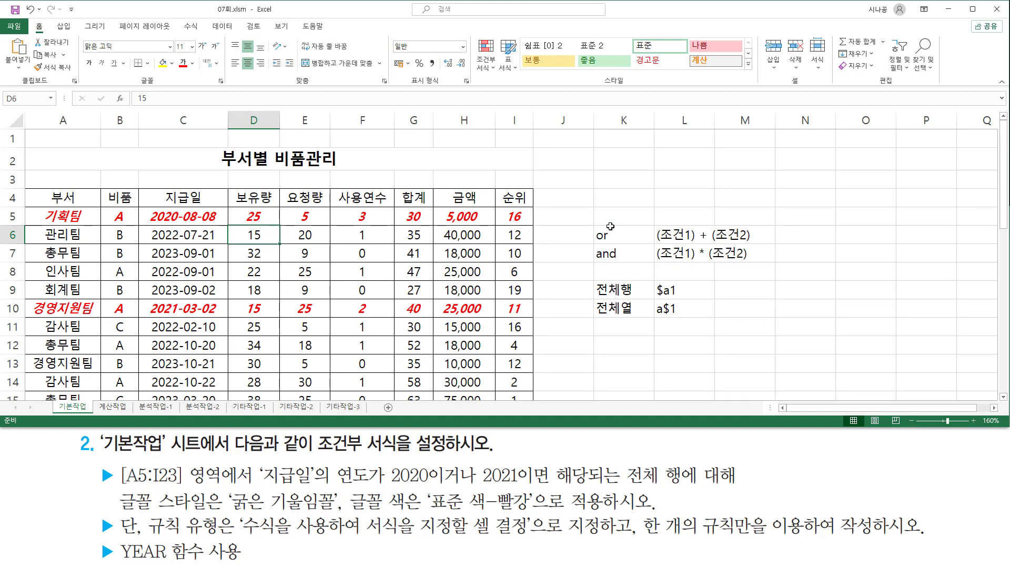
Enter the rule formula '=( year($C5)=2020 ) + ( year($C5)=2021 ) as text in K4, left-aligned with a red font.
click(606, 199)
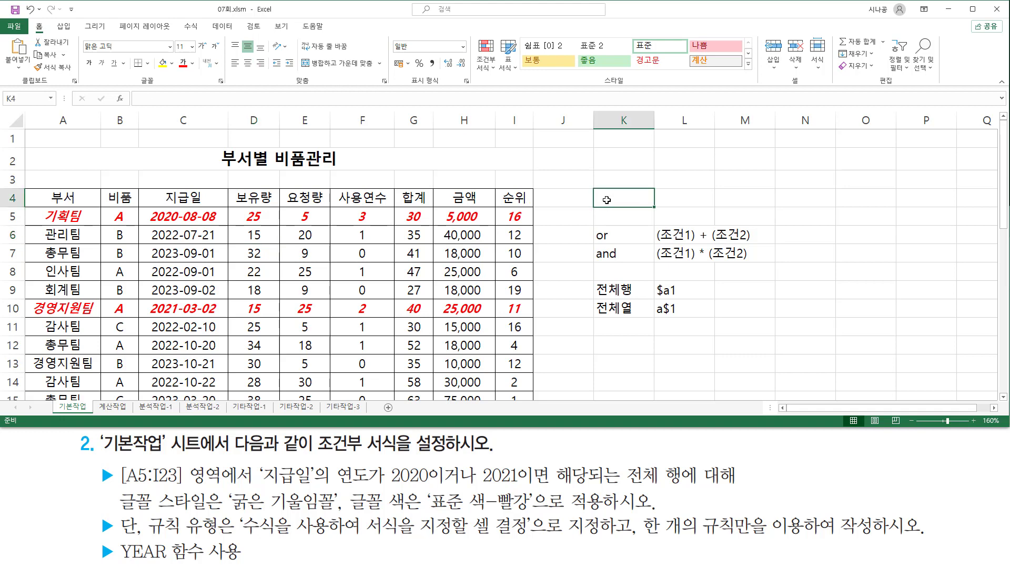
text('=( year($C5)=2020 ) + ( year($C5)=2021 ))
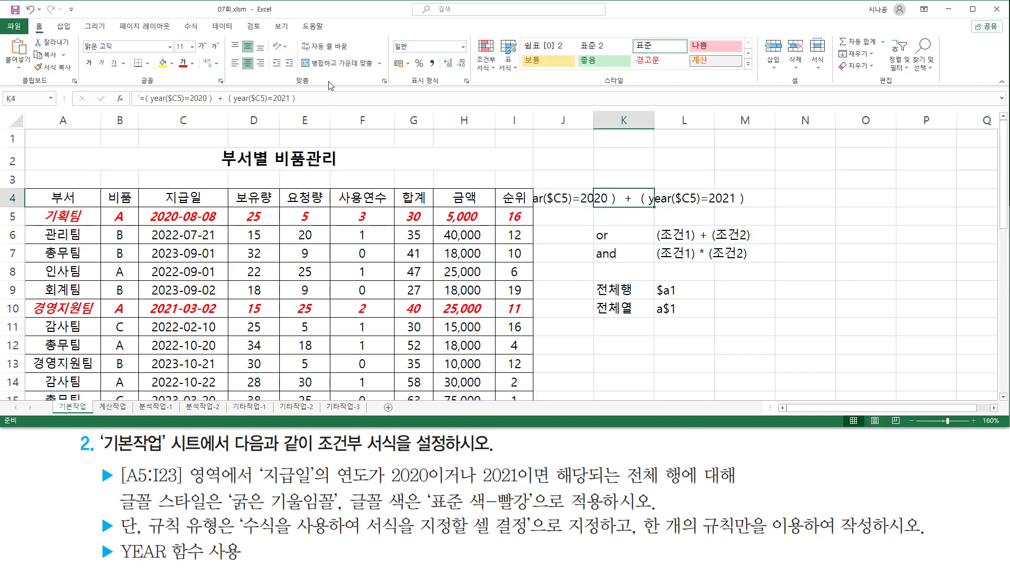
click(235, 63)
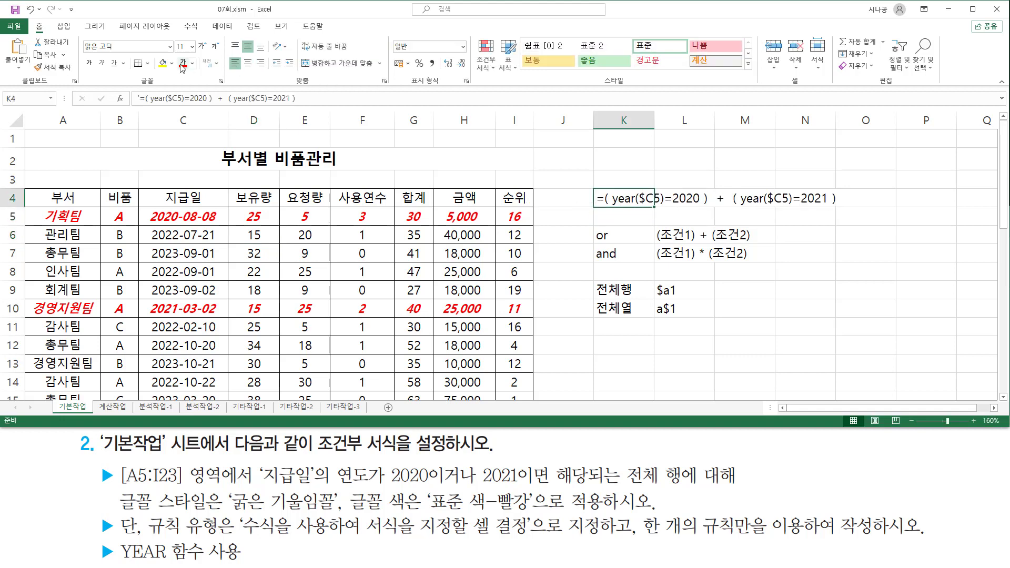
click(825, 335)
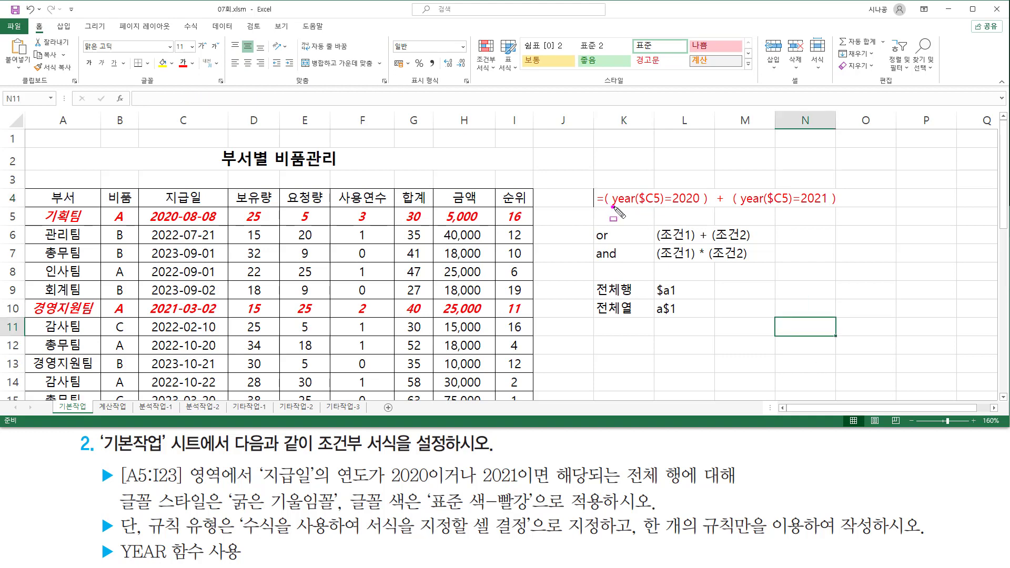
drag(613, 207, 662, 208)
drag(738, 207, 790, 207)
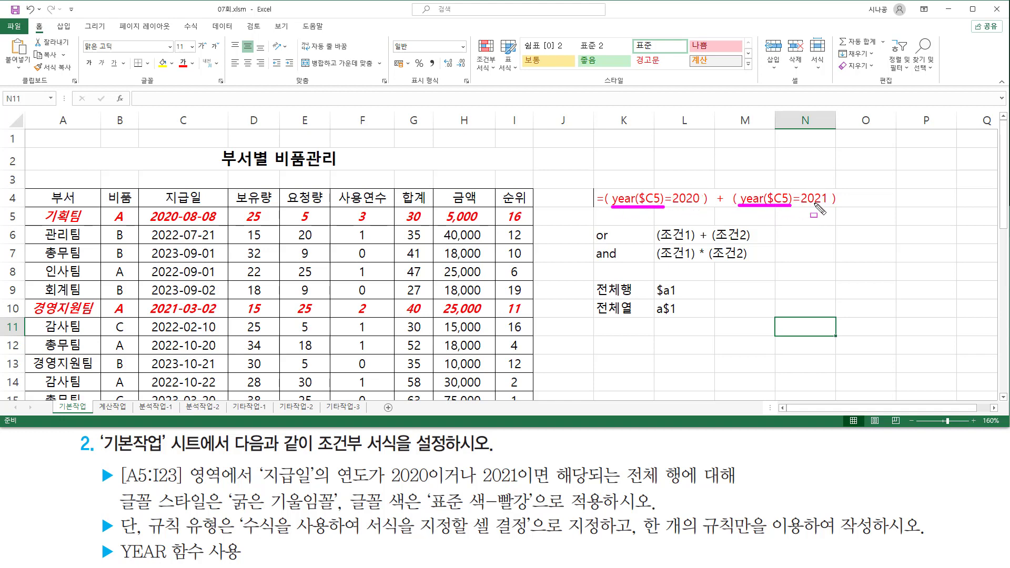
key(Escape)
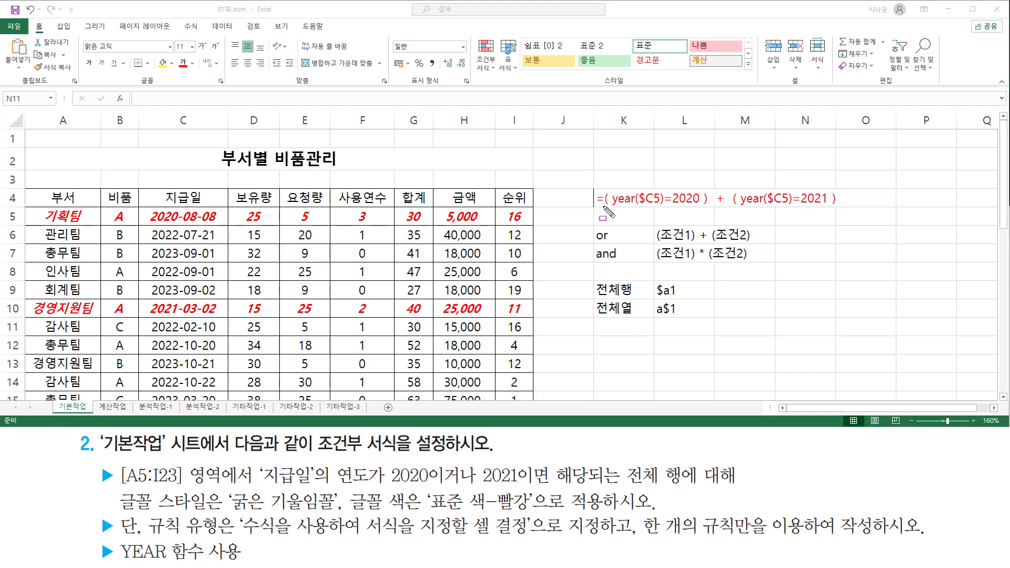
drag(603, 205, 843, 207)
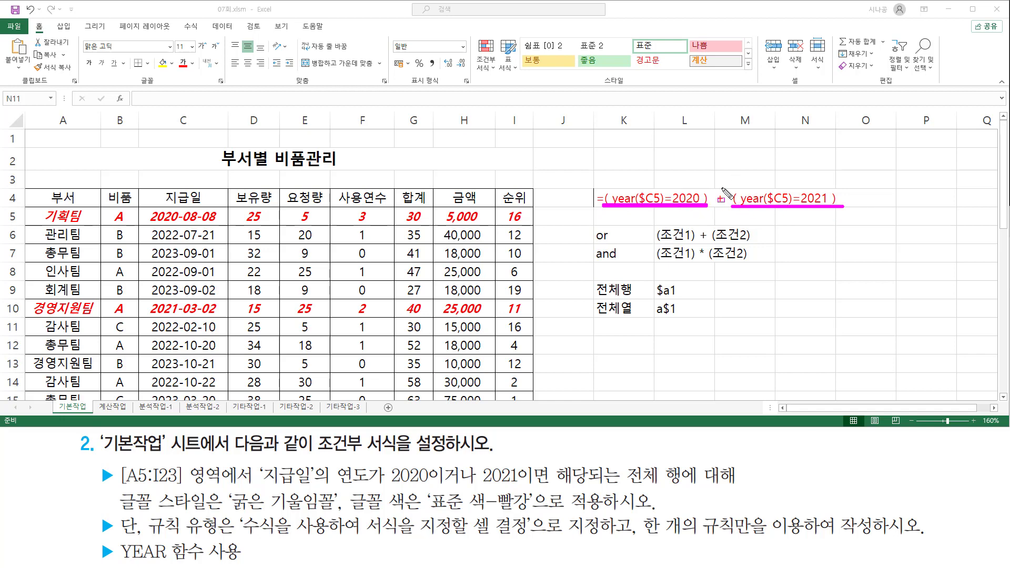
drag(714, 187, 729, 212)
key(e)
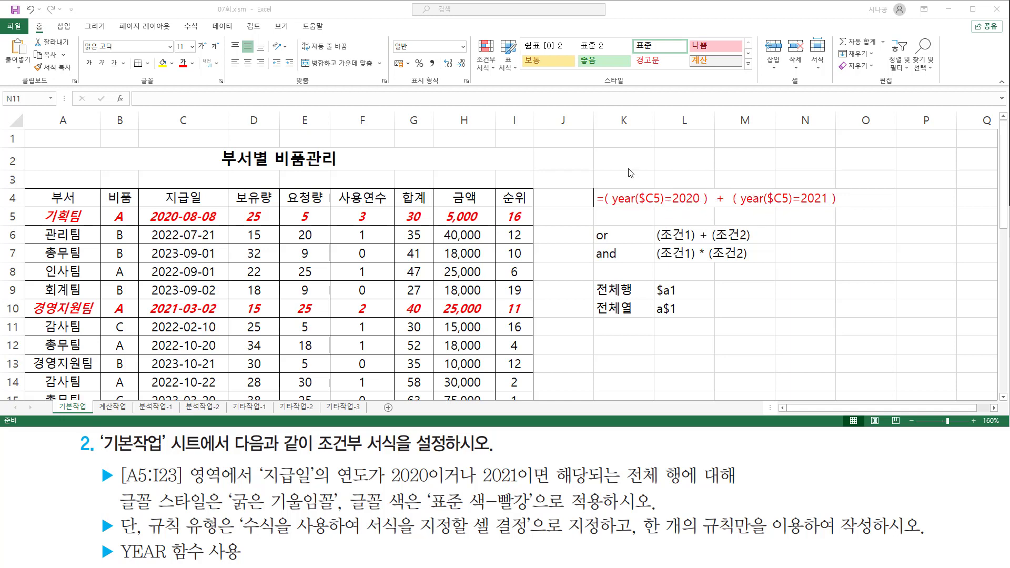
key(Escape)
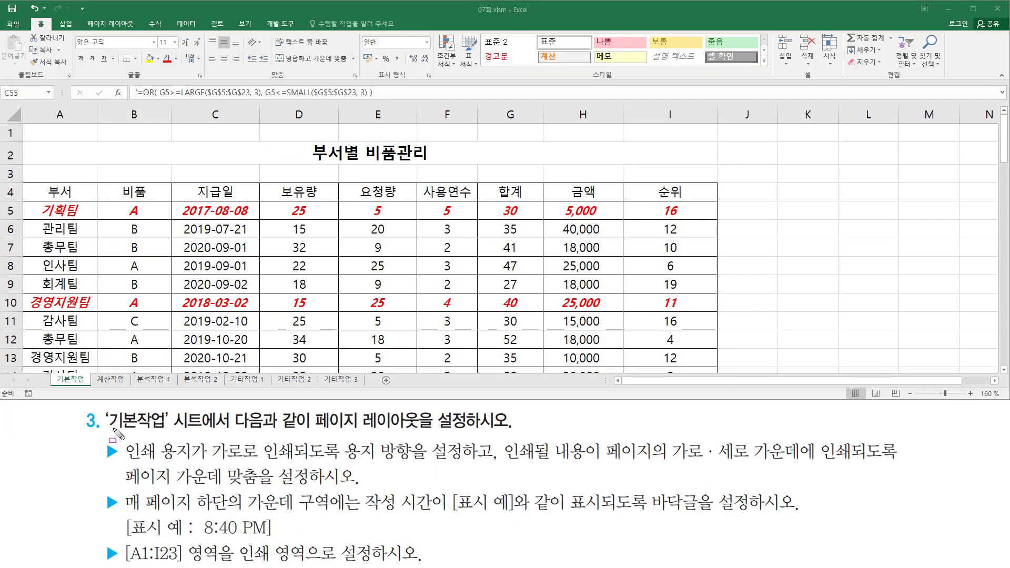
mouse_move(108, 429)
mouse_down()
mouse_move(168, 416)
mouse_move(167, 431)
mouse_up()
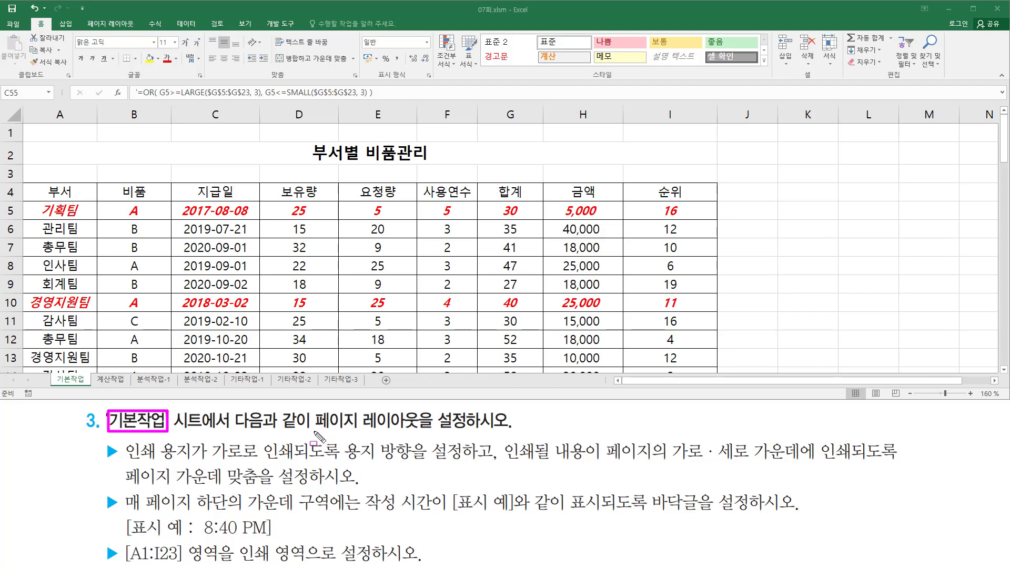
mouse_move(313, 431)
mouse_down()
mouse_move(414, 432)
mouse_move(420, 408)
mouse_up()
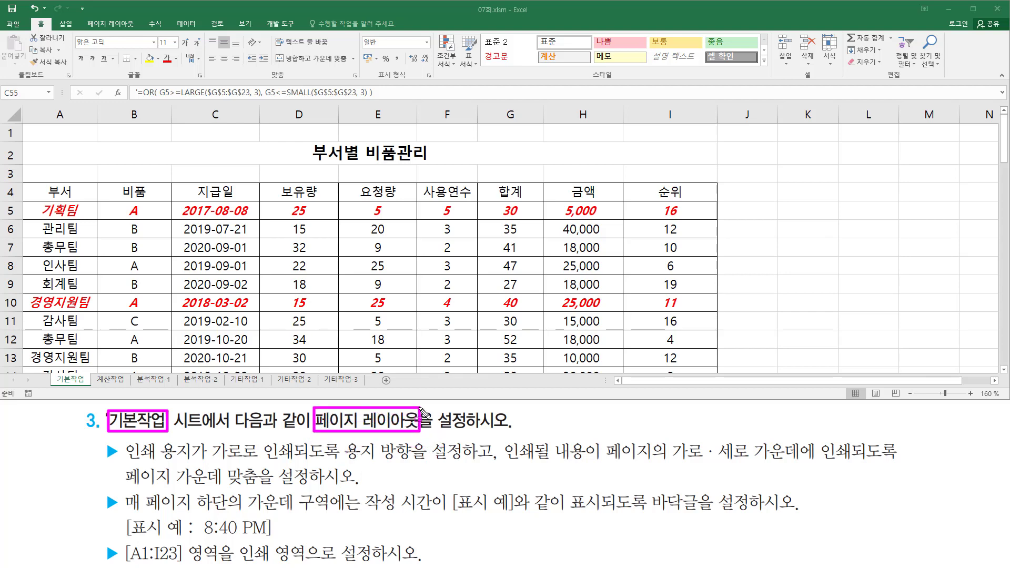
key(e)
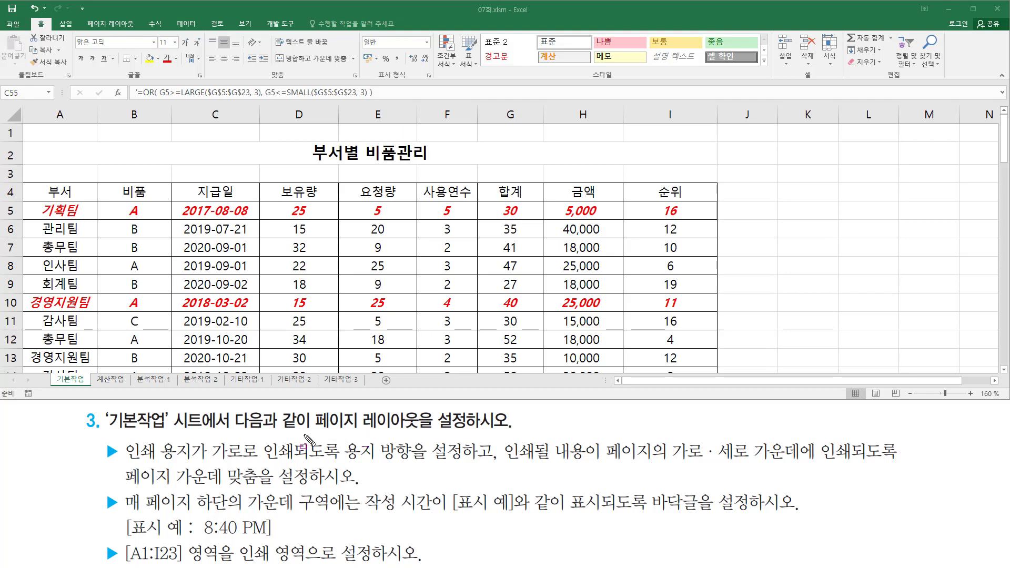
Set the page orientation of the 기본작업 sheet to landscape (가로) in its page setup.
click(221, 242)
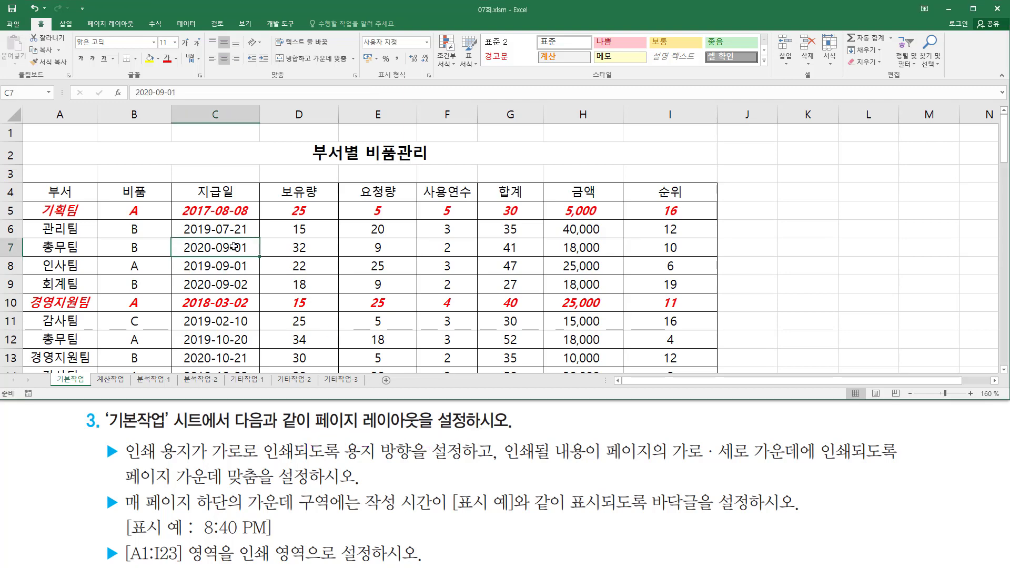
click(117, 25)
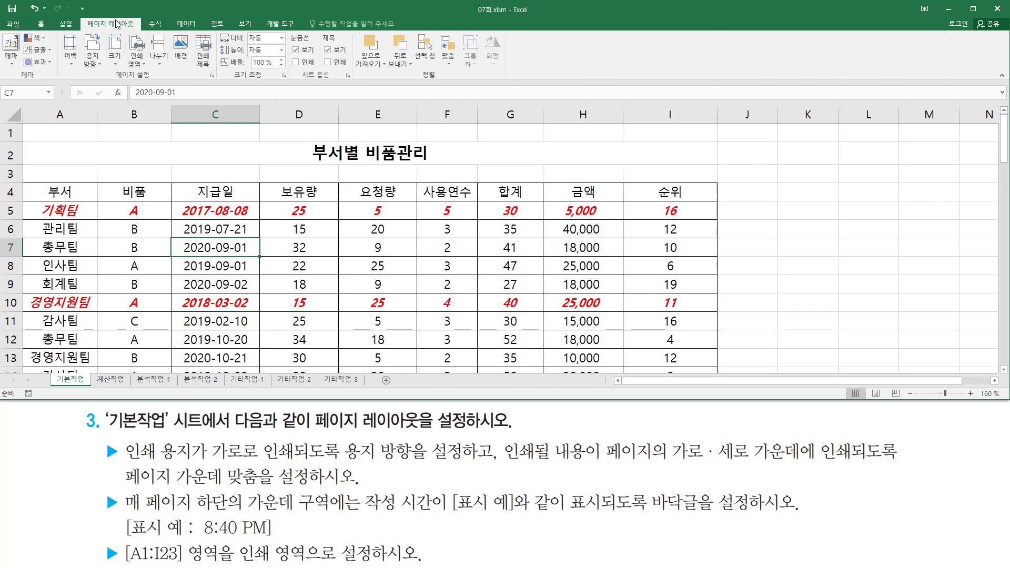
drag(82, 13, 137, 28)
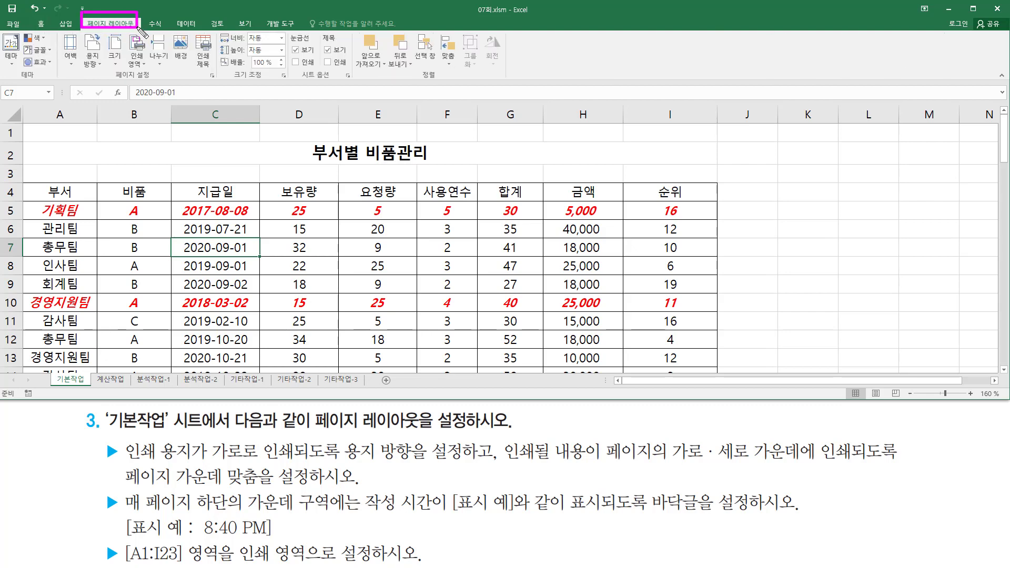
drag(115, 80, 219, 86)
key(Escape)
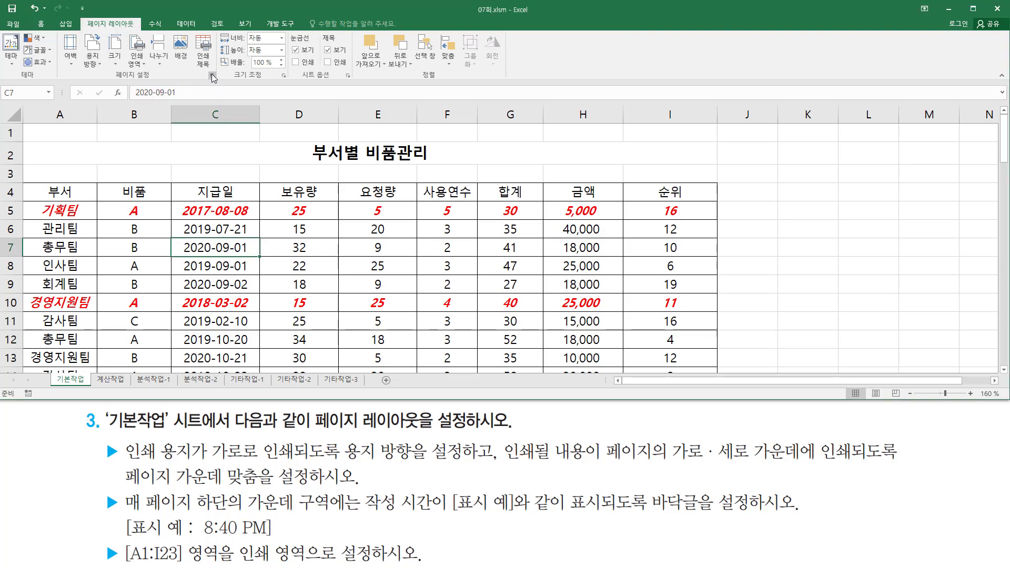
click(212, 76)
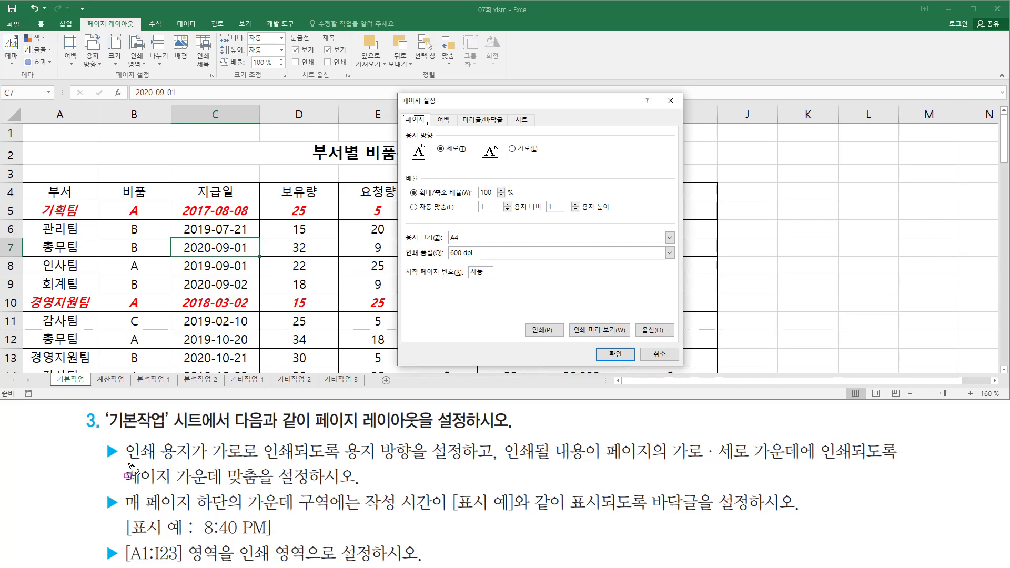
drag(124, 464, 468, 462)
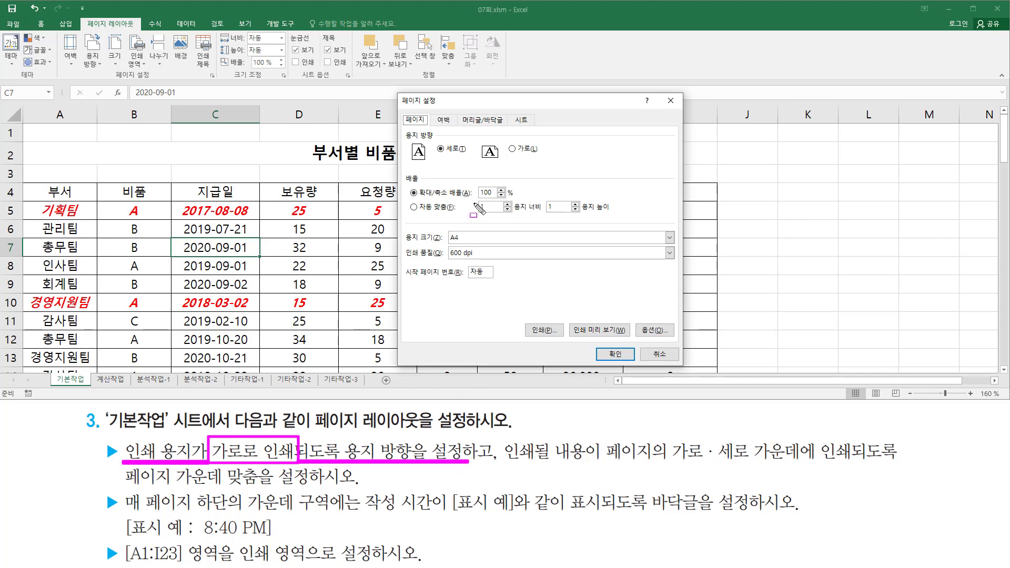
mouse_move(402, 127)
mouse_down()
mouse_move(434, 137)
mouse_move(456, 167)
mouse_move(545, 167)
mouse_up()
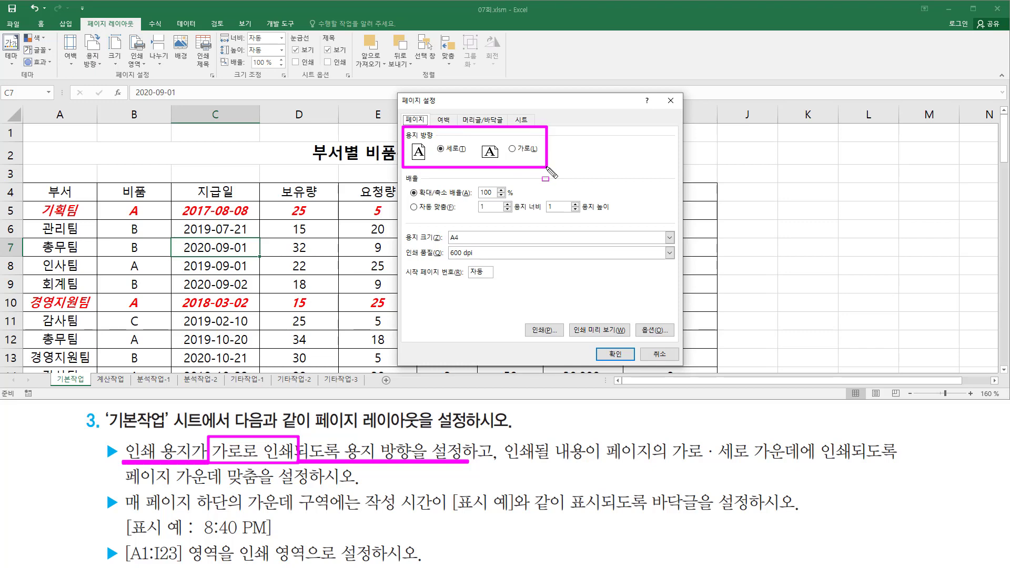
key(Escape)
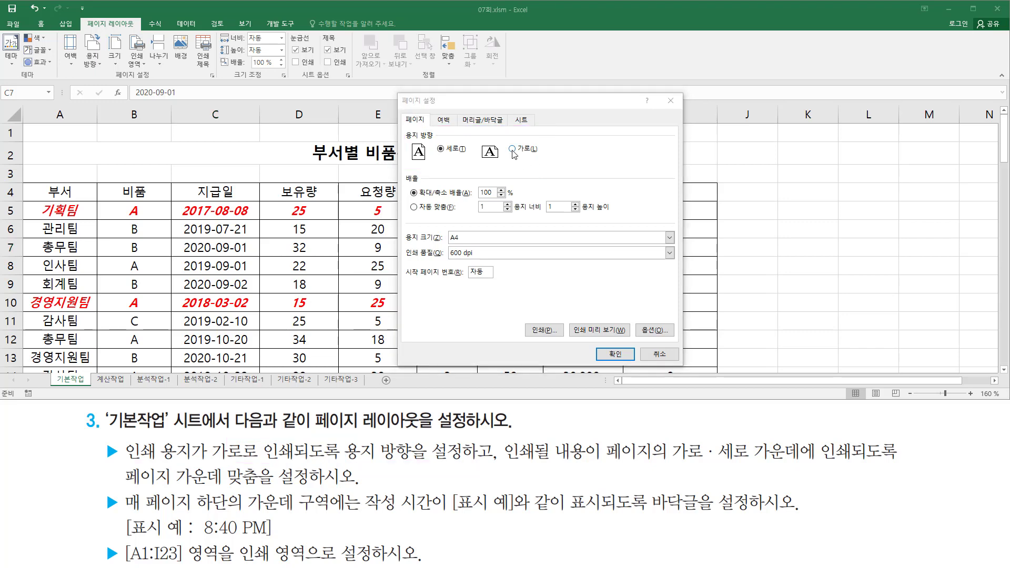
click(513, 149)
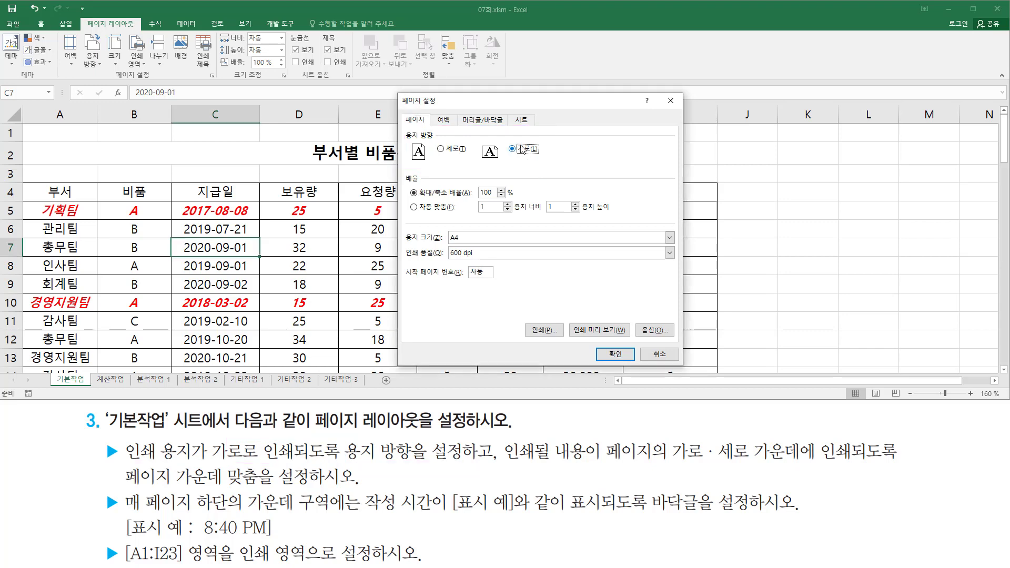
Center the printed content on the page both horizontally (가로) and vertically (세로).
key(ctrl+2)
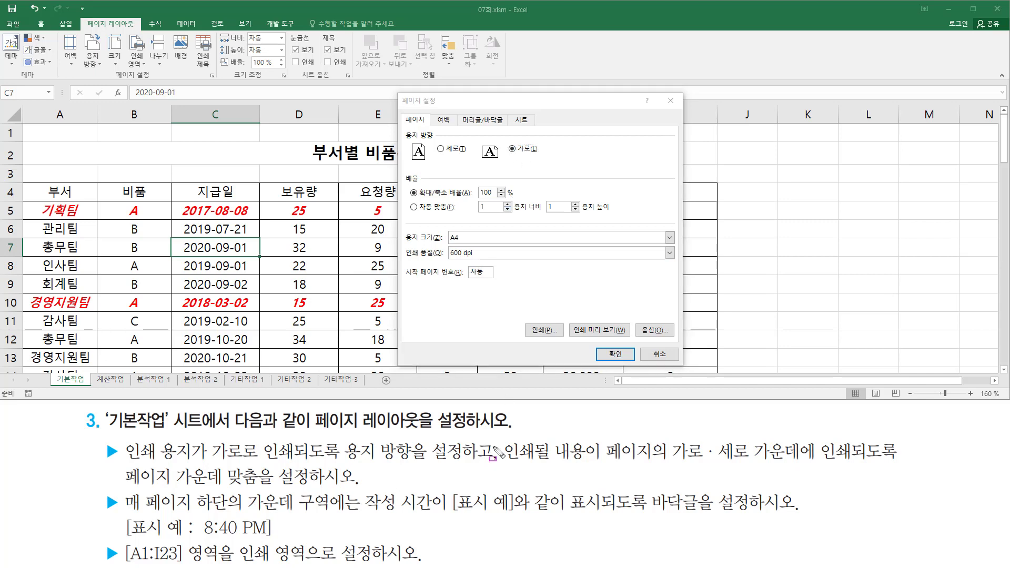
mouse_move(500, 435)
mouse_down()
mouse_move(500, 472)
mouse_move(605, 463)
mouse_move(822, 470)
mouse_up()
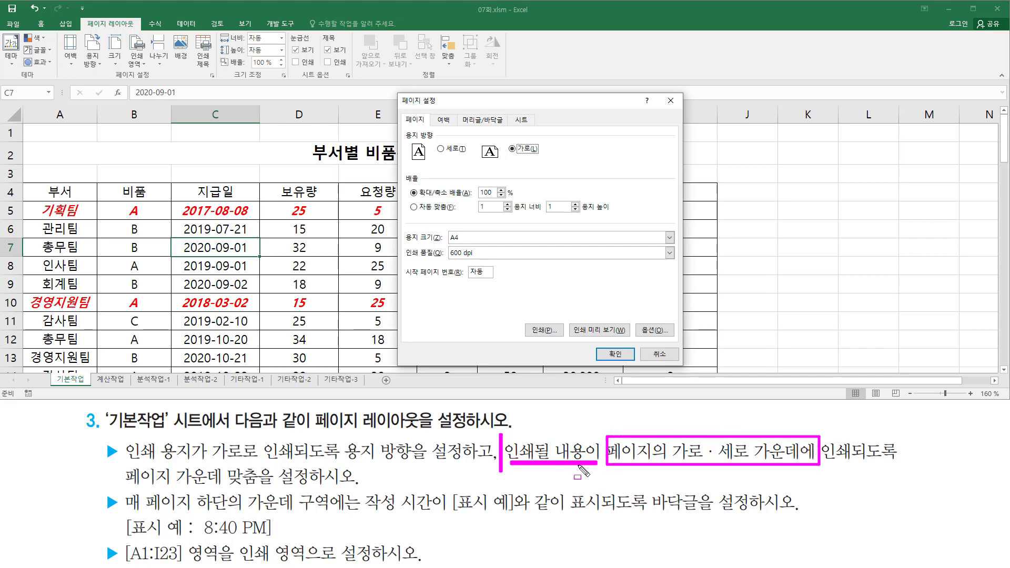
drag(129, 485, 344, 485)
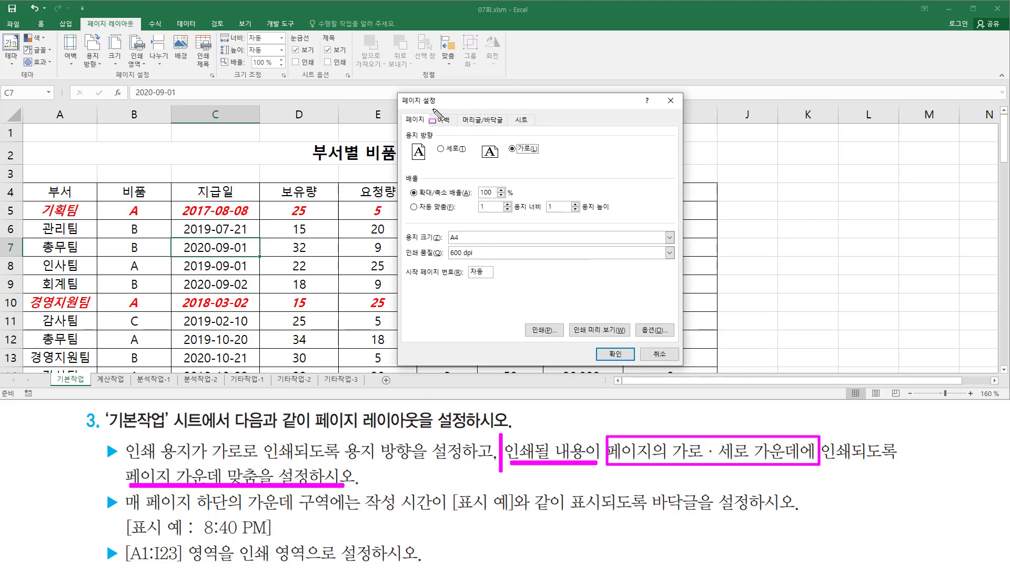
drag(432, 109, 455, 130)
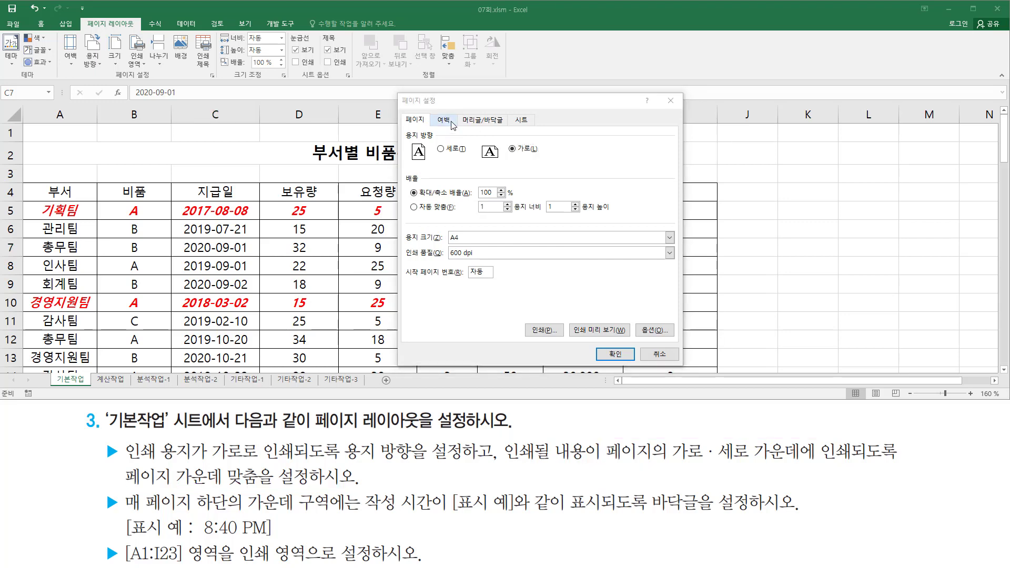
click(445, 122)
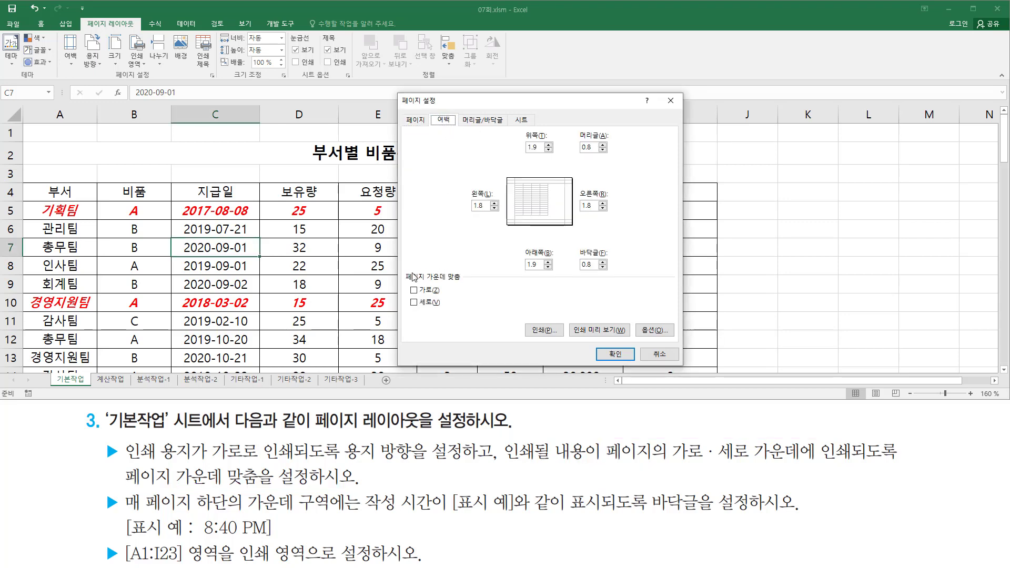
mouse_move(400, 267)
mouse_down()
mouse_move(463, 322)
mouse_move(472, 315)
mouse_up()
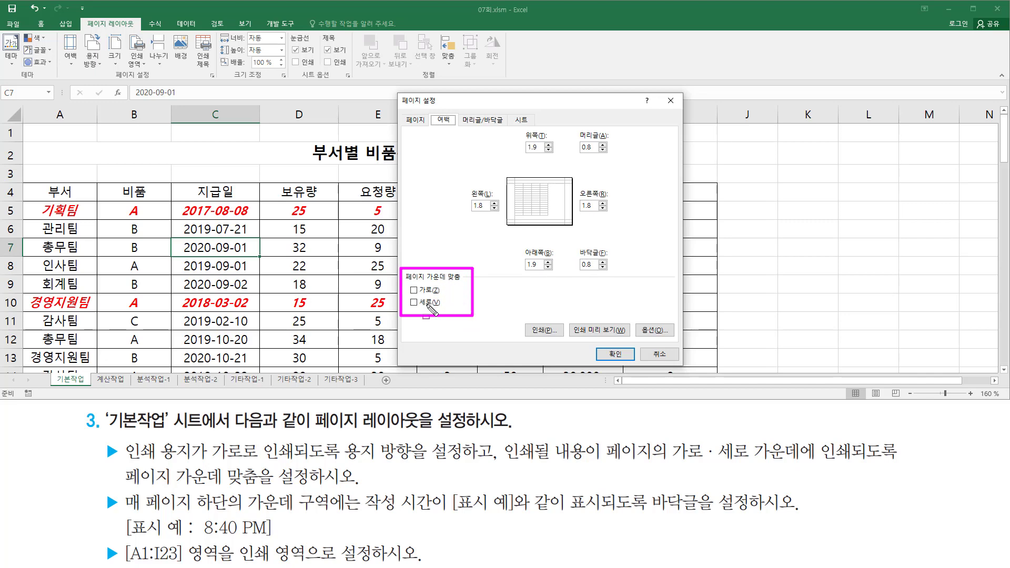
key(Escape)
click(415, 290)
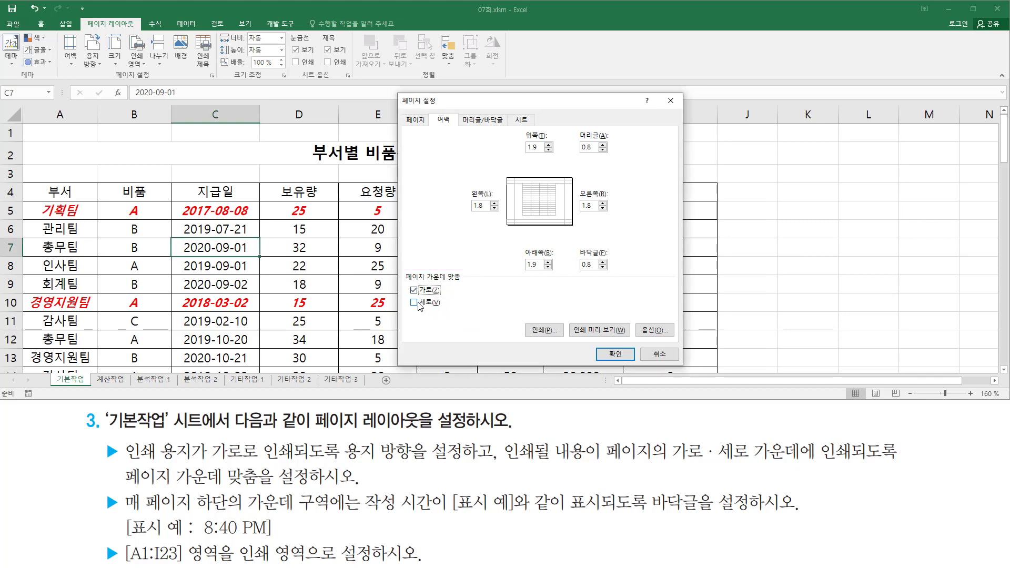
click(415, 303)
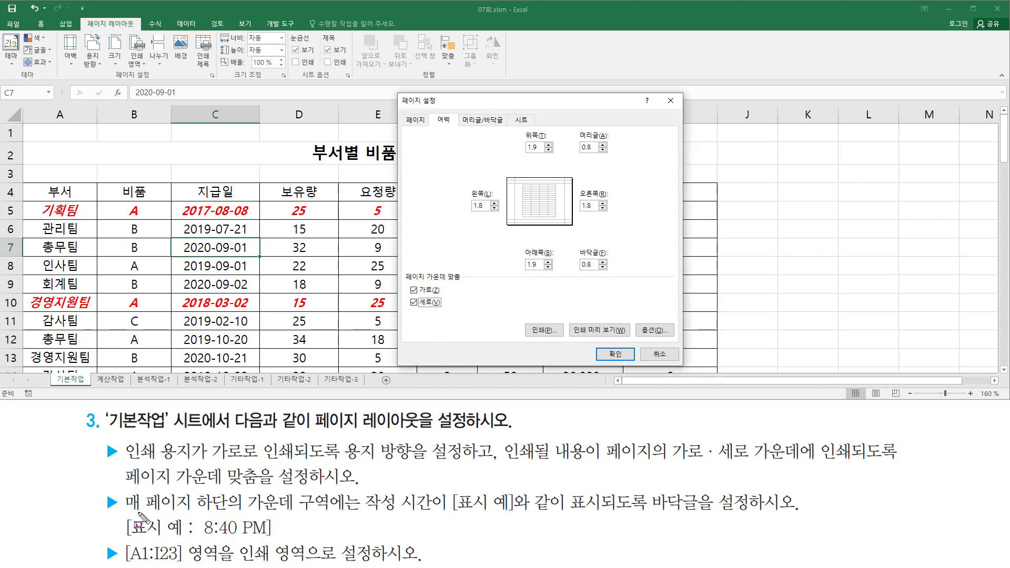
Open the custom footer editor (바닥글 편집) from the sheet's header and footer settings.
mouse_move(123, 515)
mouse_down()
mouse_move(245, 513)
mouse_move(263, 487)
mouse_move(331, 523)
mouse_move(517, 515)
mouse_up()
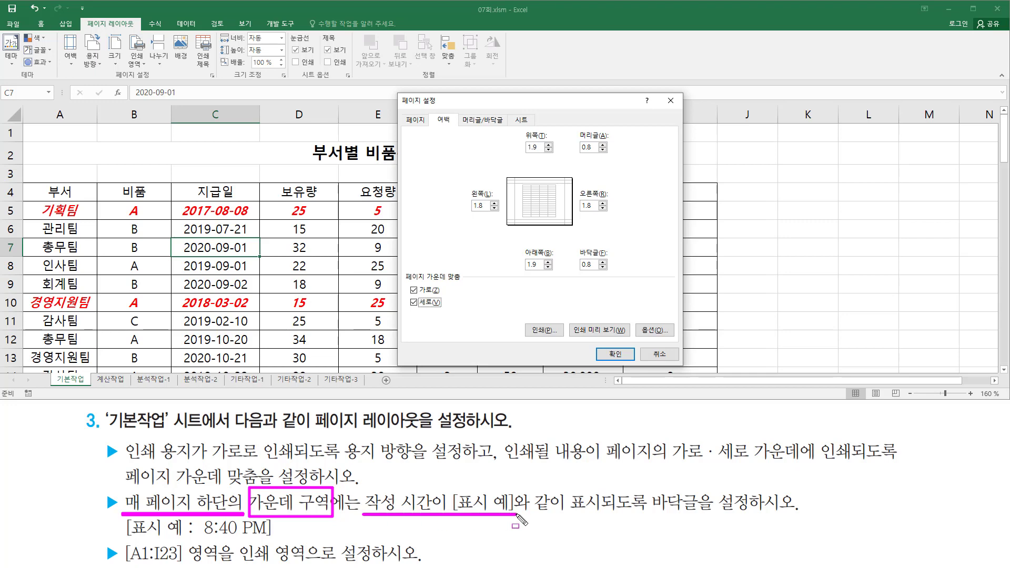
mouse_move(644, 487)
mouse_down()
mouse_move(704, 528)
mouse_move(705, 519)
mouse_up()
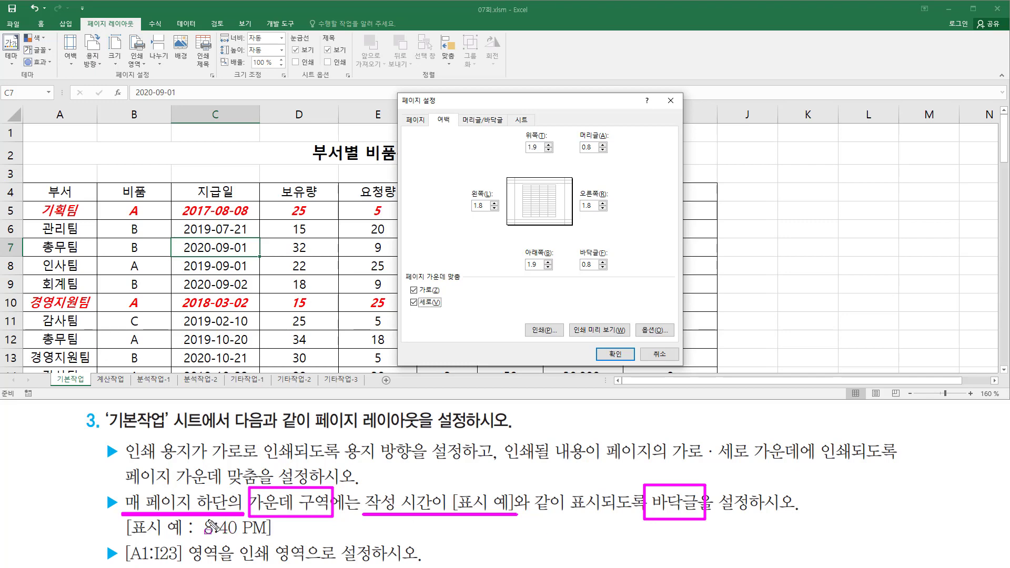
drag(200, 538, 266, 538)
drag(462, 112, 507, 128)
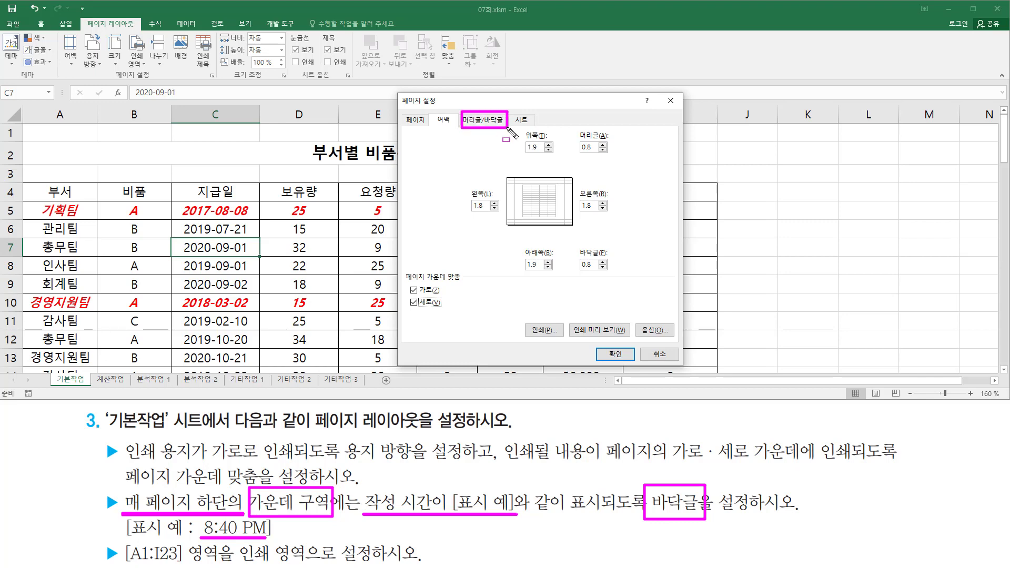
key(Escape)
click(494, 122)
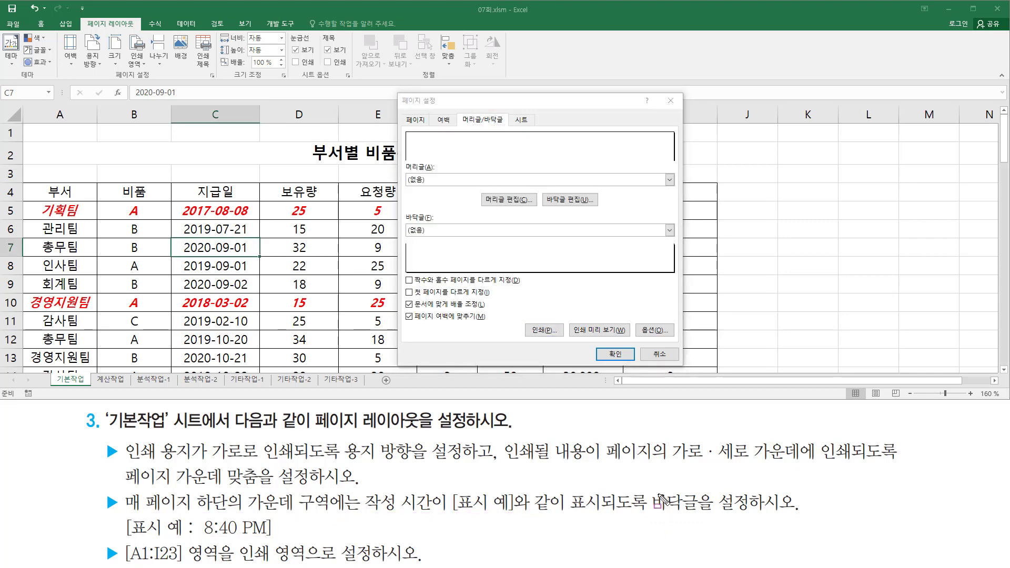
mouse_move(646, 488)
mouse_down()
mouse_move(703, 512)
mouse_move(792, 519)
mouse_up()
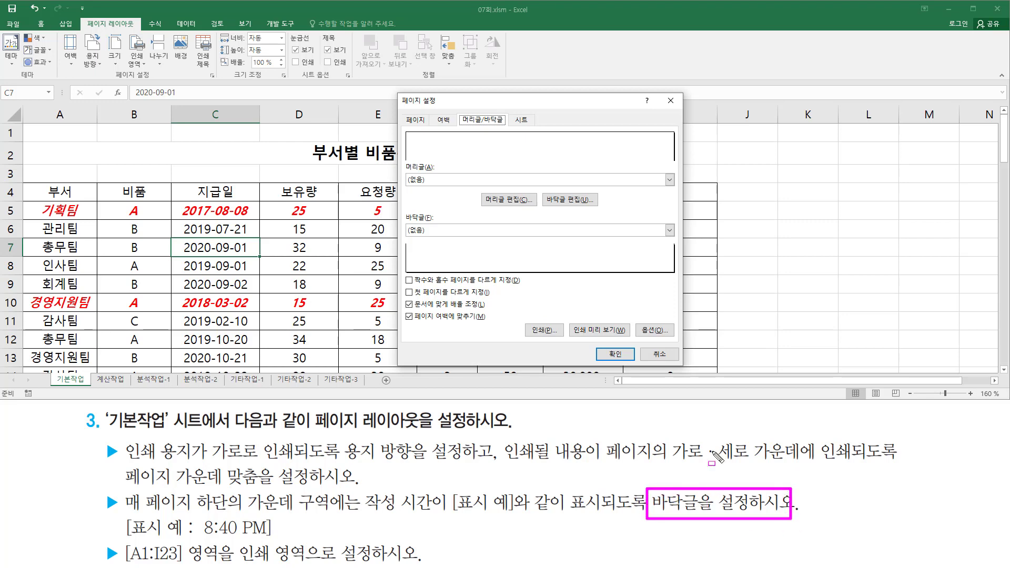
drag(542, 202, 599, 190)
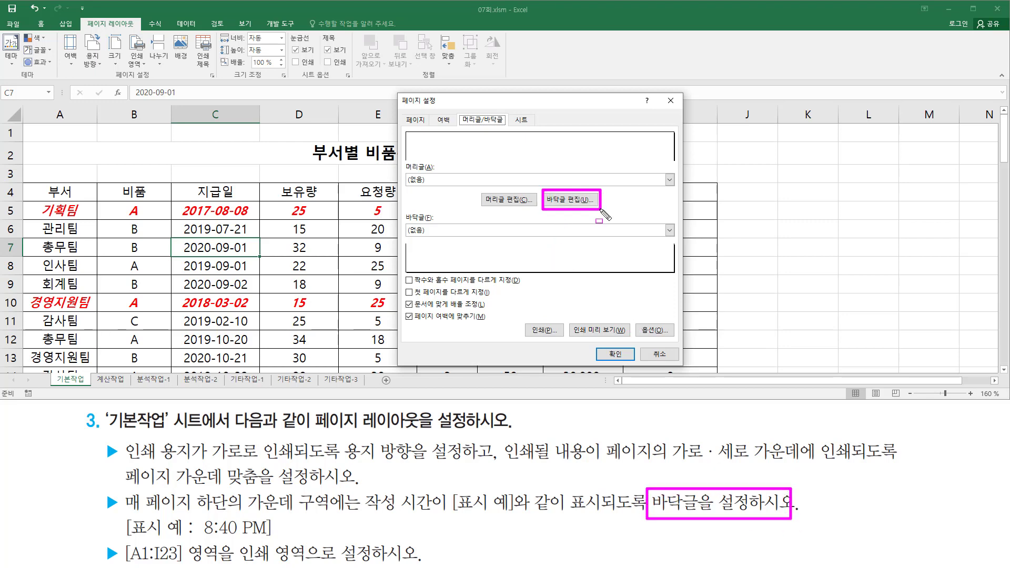
key(Escape)
click(578, 201)
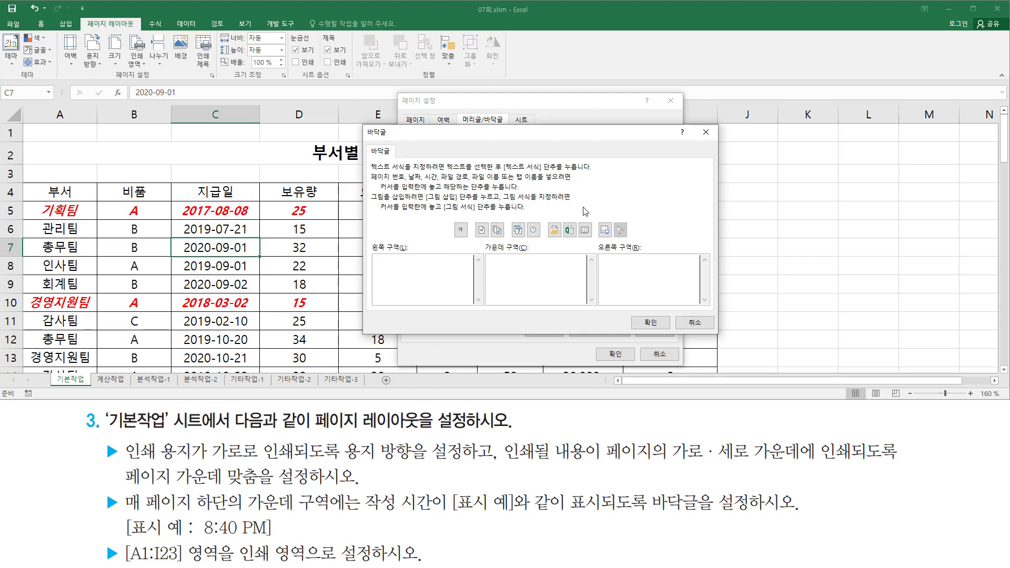
Insert the current time into the footer's center section (가운데 구역) and apply the custom footer.
mouse_move(245, 488)
mouse_down()
mouse_move(254, 510)
mouse_move(353, 517)
mouse_up()
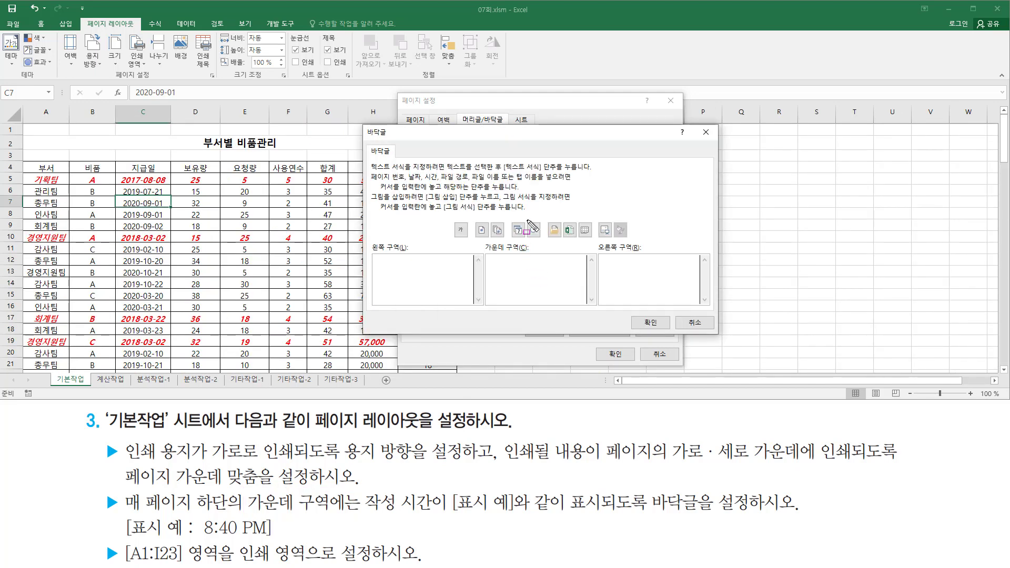
drag(528, 220, 544, 241)
click(534, 230)
click(649, 322)
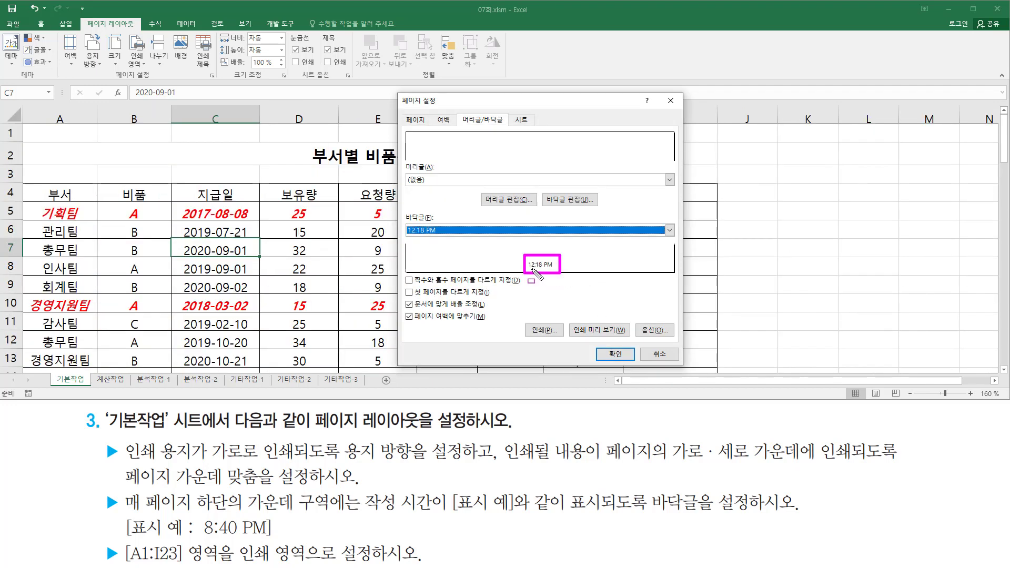
drag(200, 537, 272, 537)
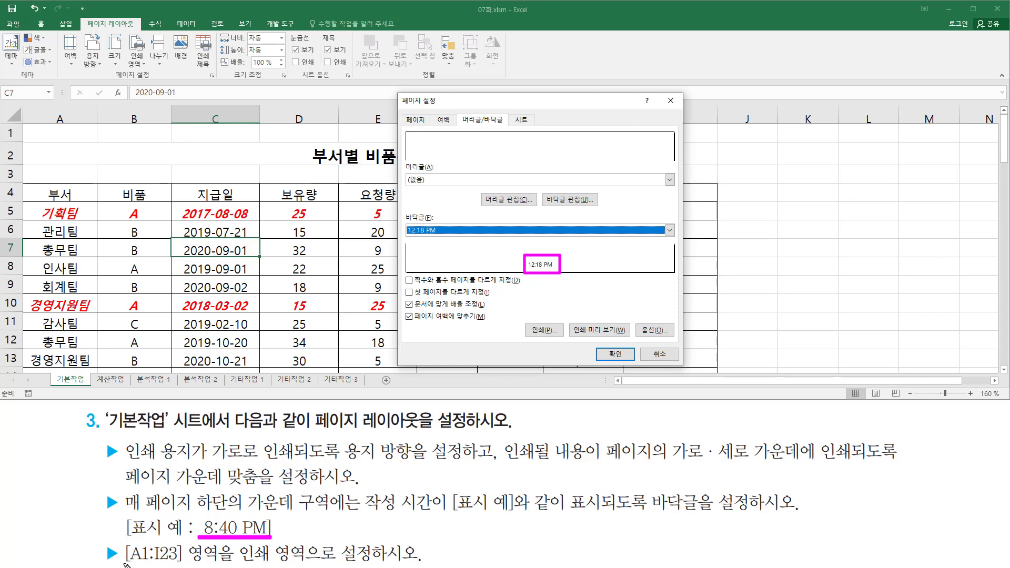
Set the print area (인쇄 영역) of the 기본작업 sheet to A1:I23 and apply the page setup.
drag(124, 562, 426, 565)
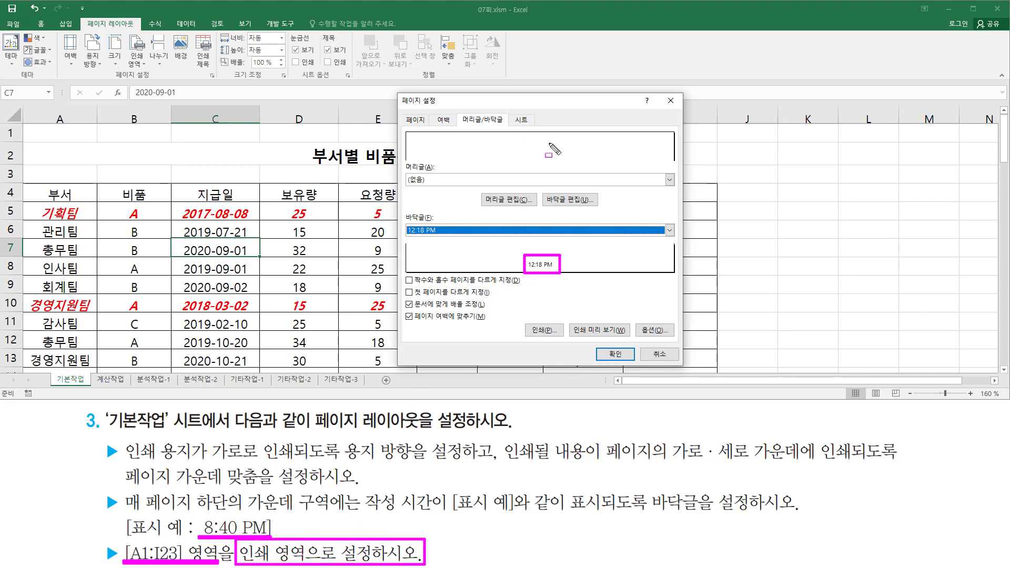
drag(505, 123, 541, 129)
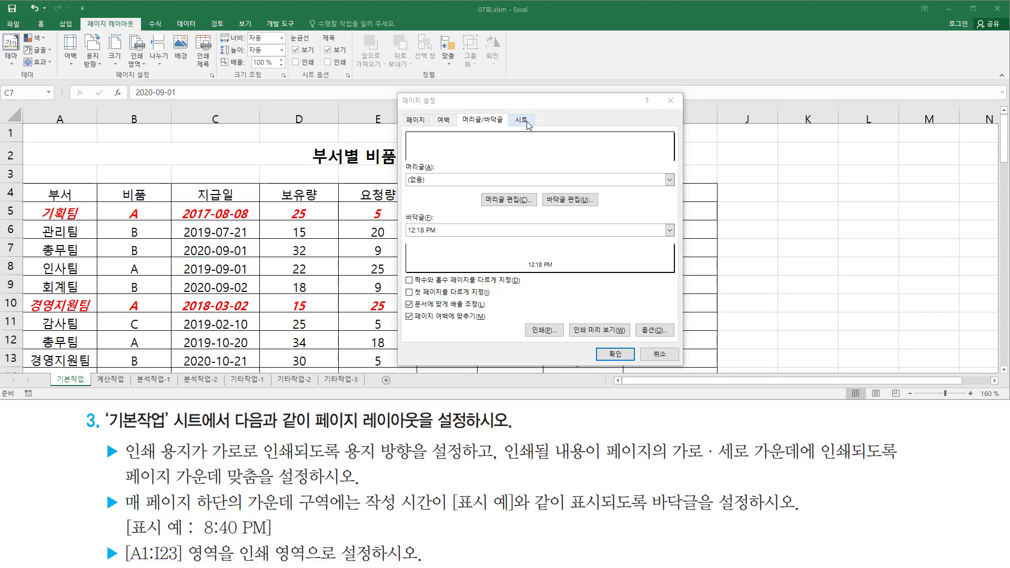
click(525, 121)
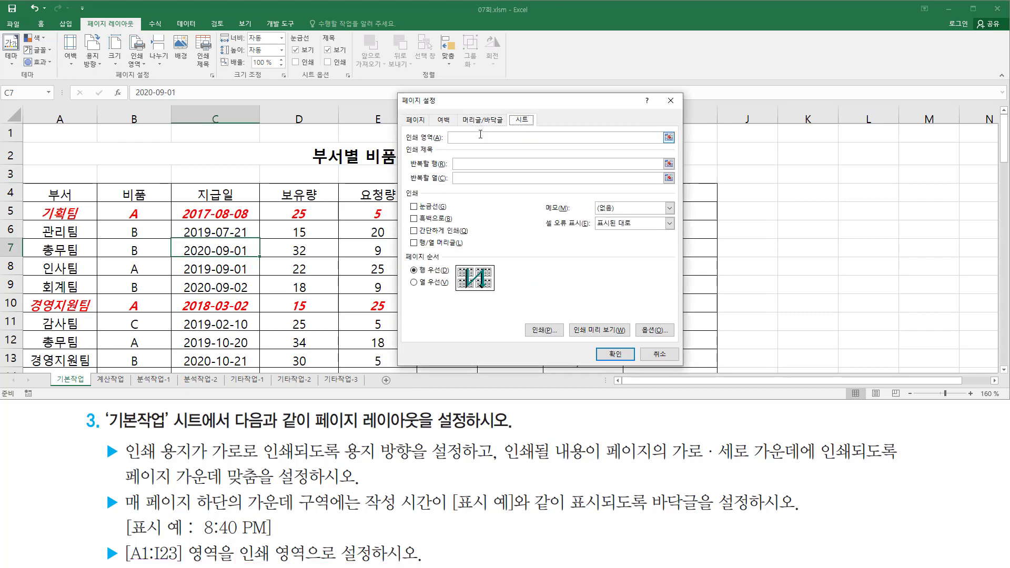
drag(401, 126, 448, 143)
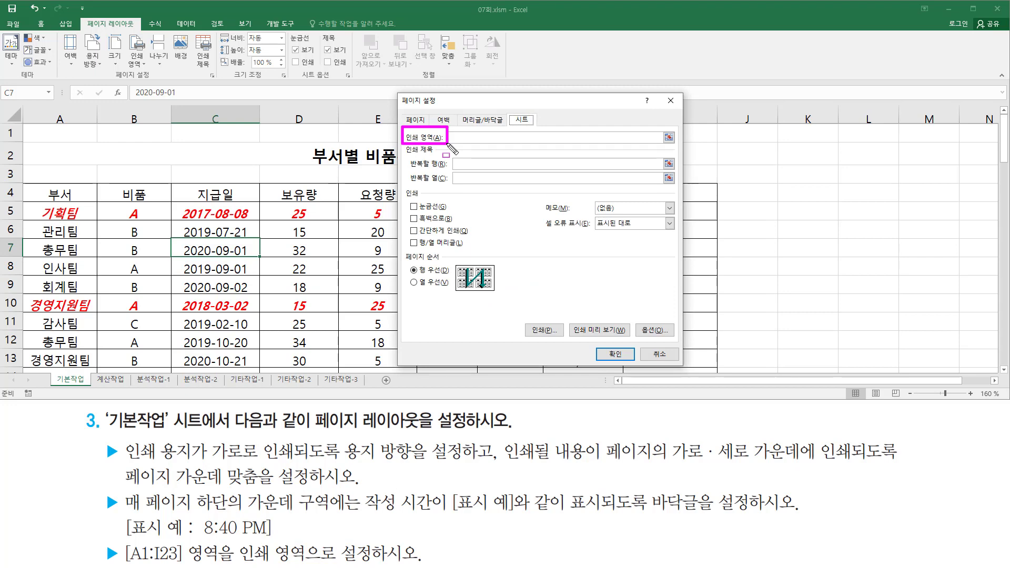
click(466, 137)
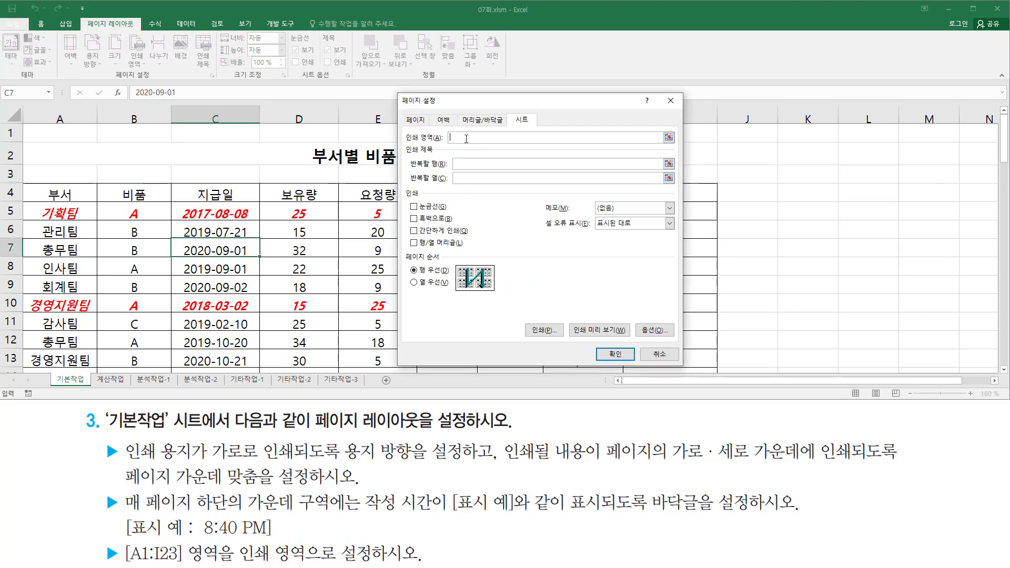
click(43, 135)
drag(43, 136, 431, 318)
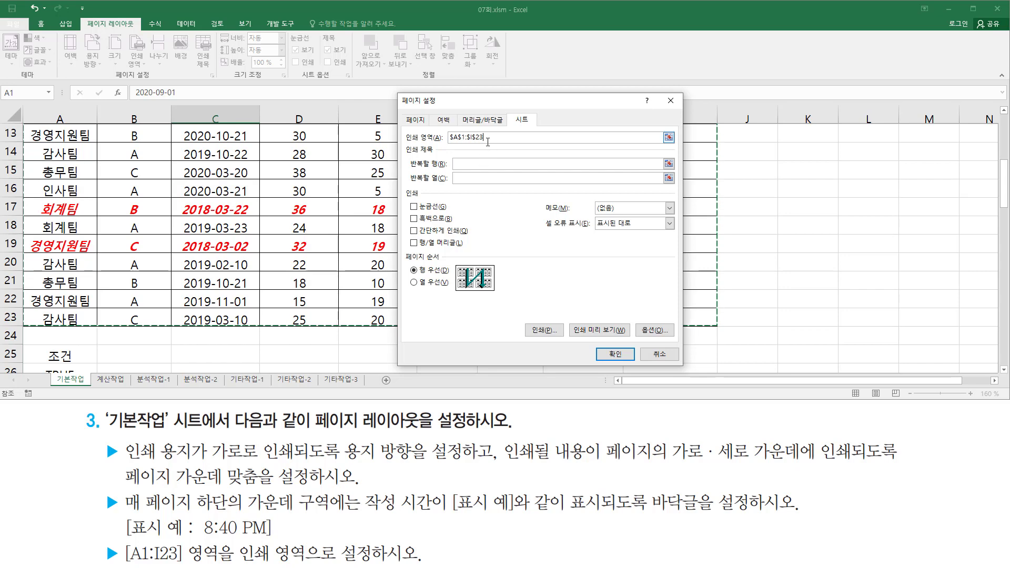
click(621, 357)
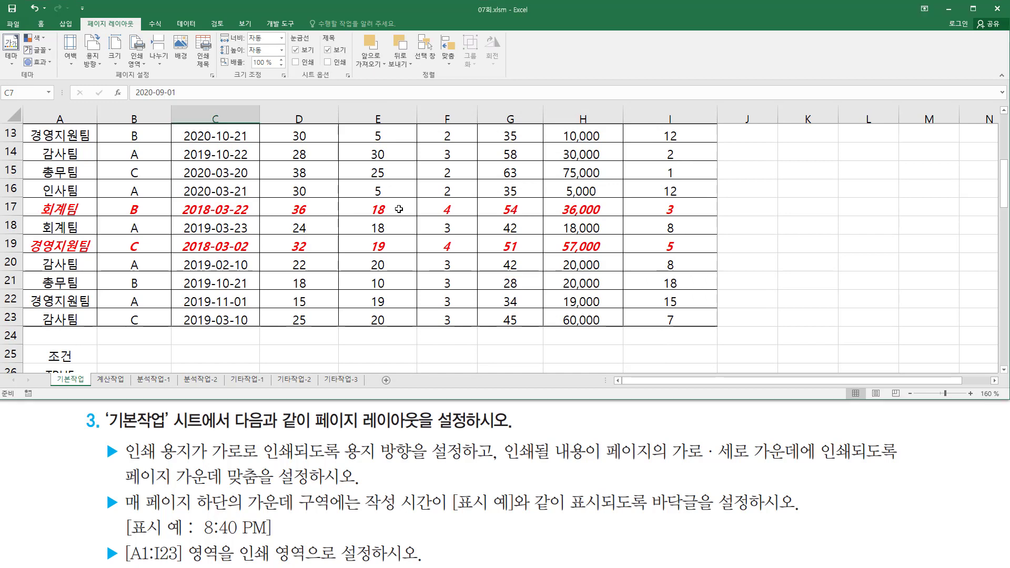
Check the 기본작업 sheet's page orientation, centering and time footer in the print preview, and return to the worksheet.
scroll(400, 213, up, 4)
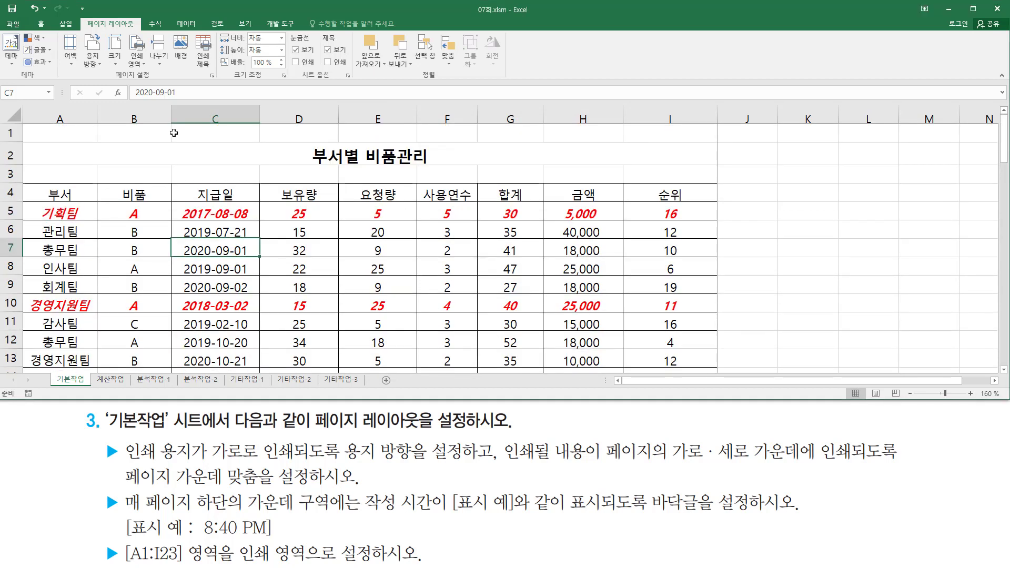
click(19, 24)
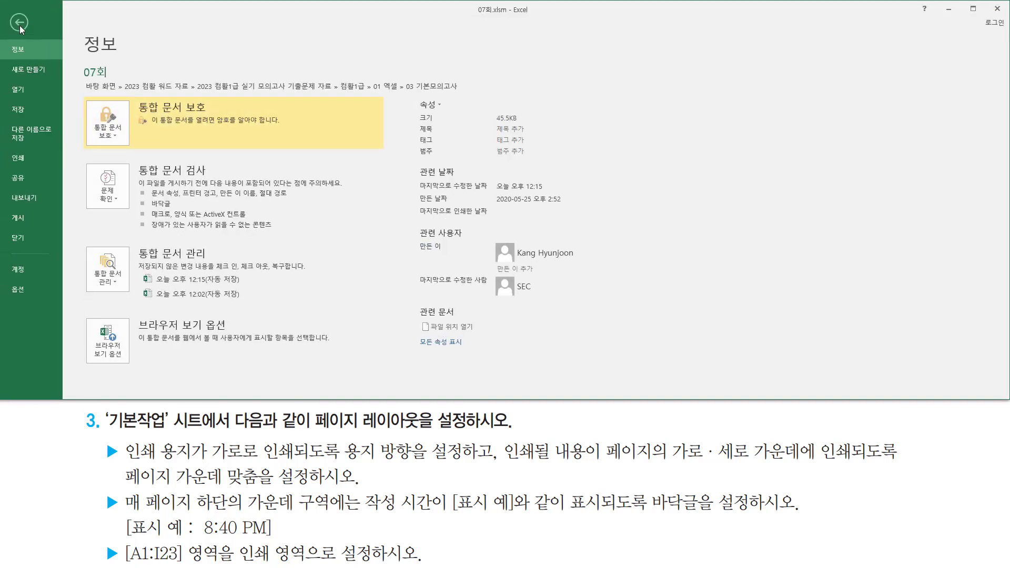
click(24, 155)
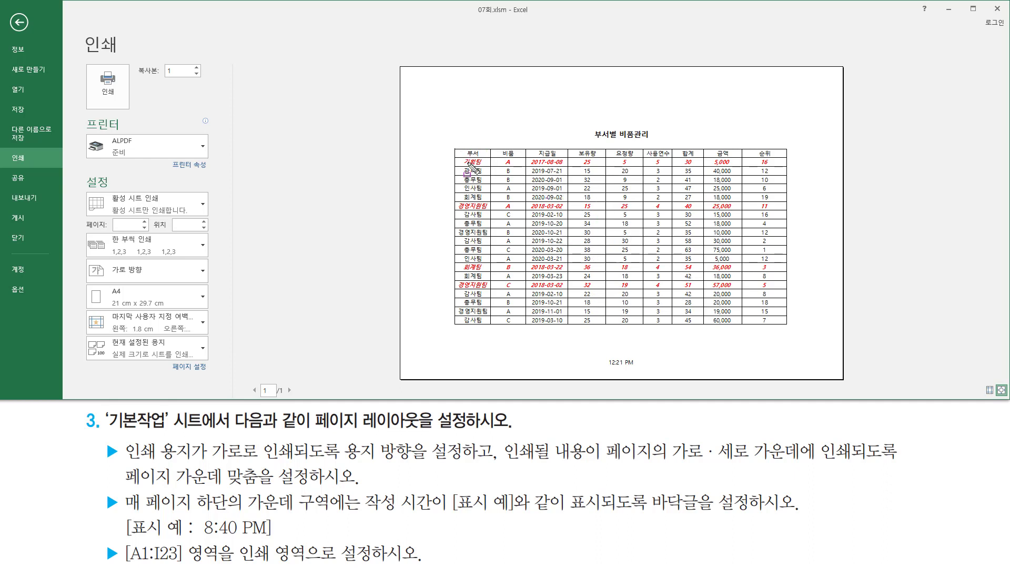
mouse_move(396, 64)
mouse_down()
mouse_move(424, 234)
mouse_move(848, 399)
mouse_move(848, 385)
mouse_up()
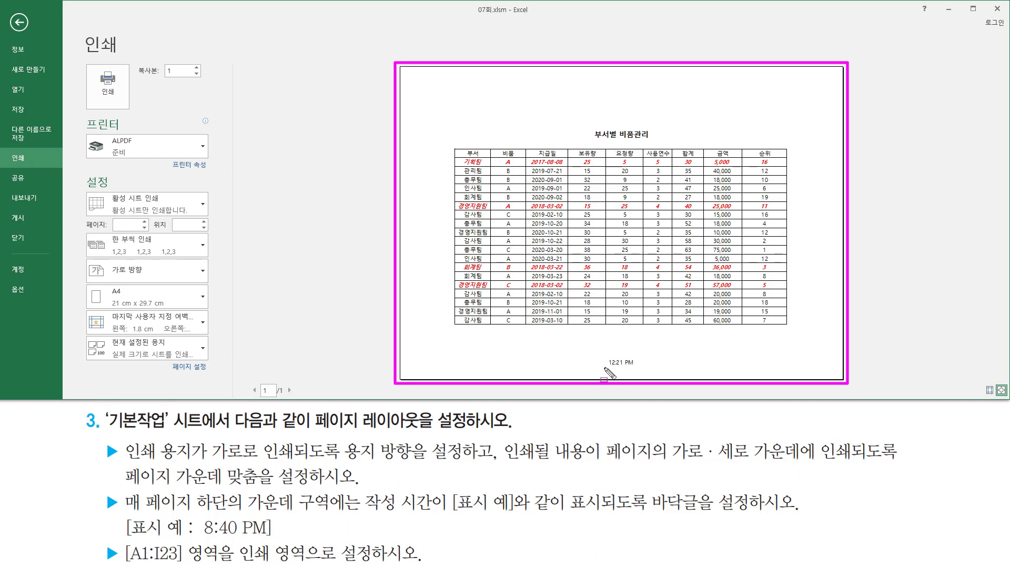
drag(605, 368, 638, 367)
key(Escape)
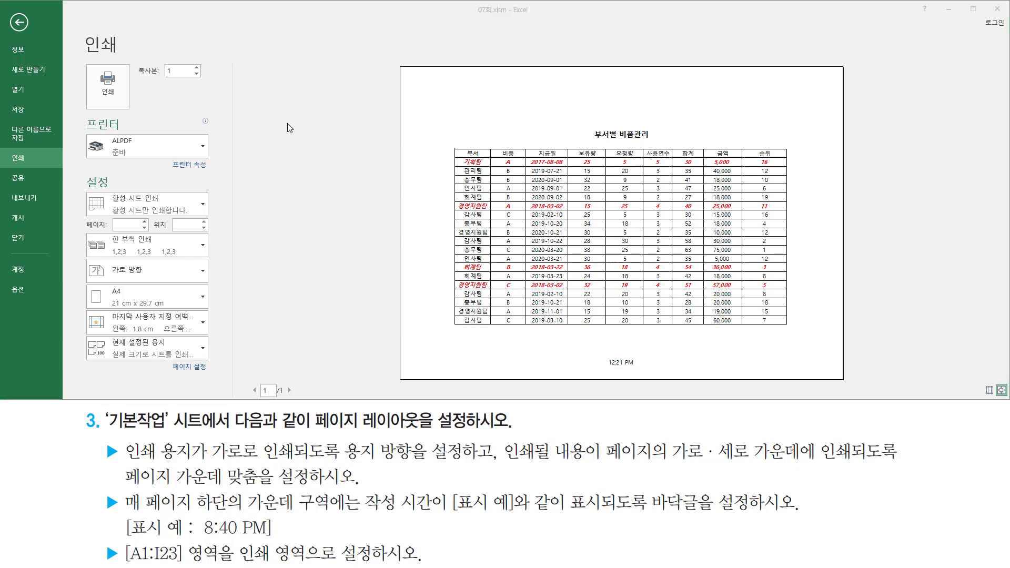
key(Escape)
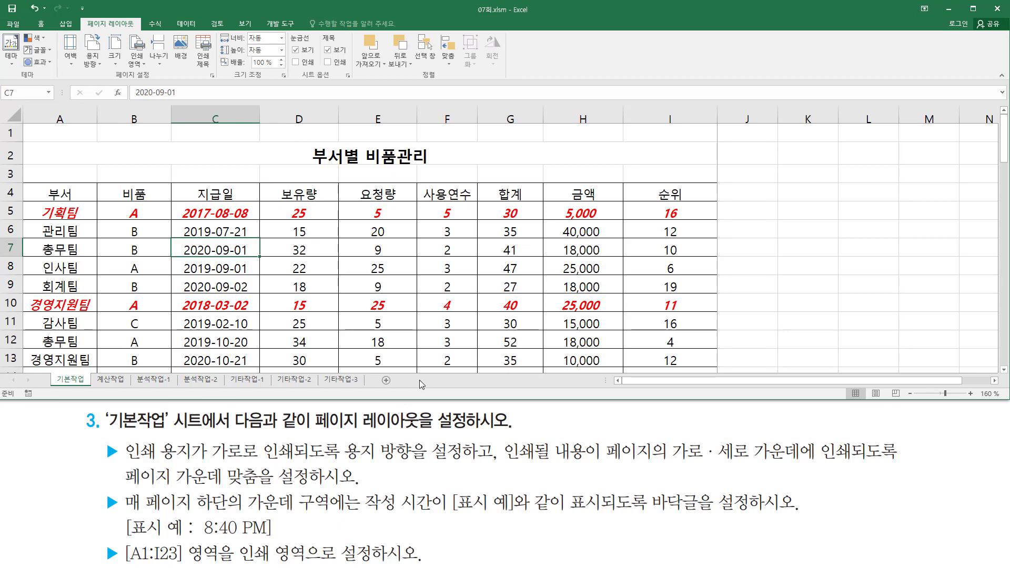